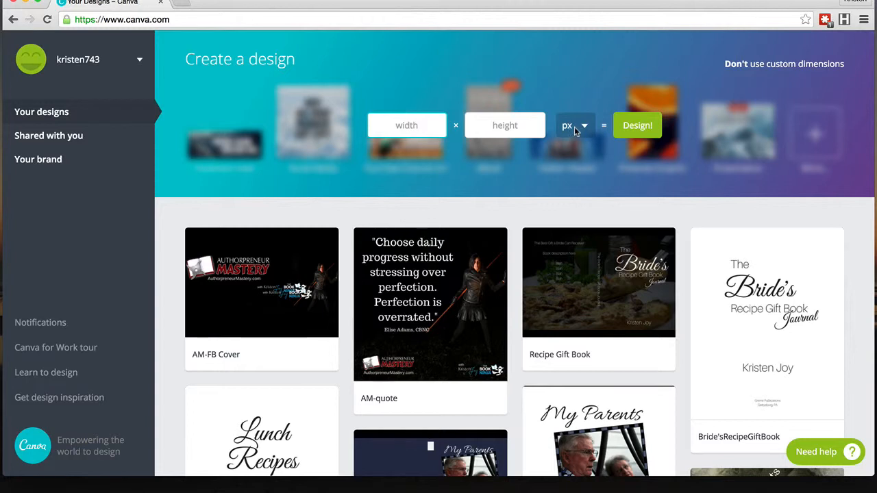
Step: Create a new custom design measuring 8 × 10 inches
{"action": "left_click", "coordinate": [575, 126]}
{"action": "left_click", "coordinate": [567, 149]}
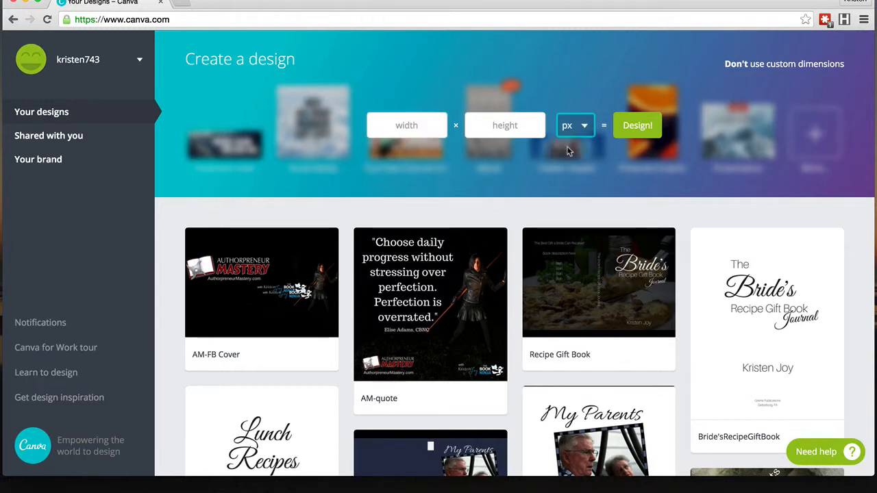
{"action": "left_click", "coordinate": [404, 126]}
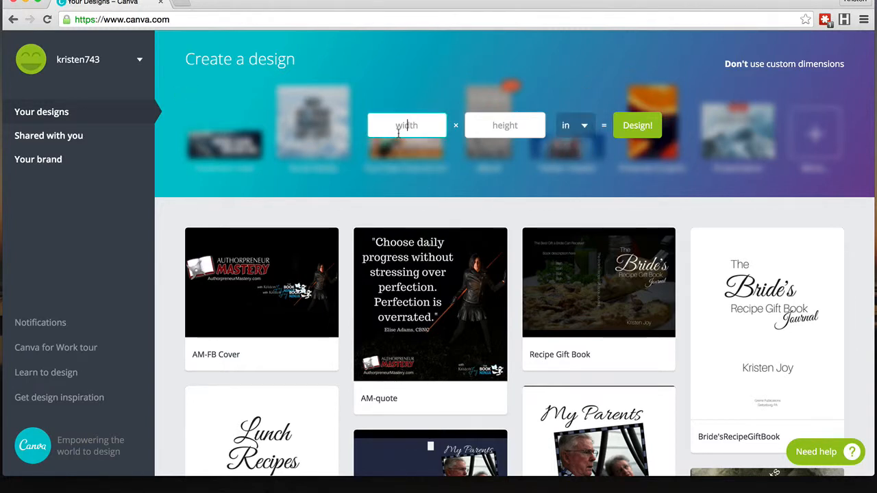
{"action": "type", "text": "8"}
{"action": "left_click", "coordinate": [505, 125]}
{"action": "type", "text": "10"}
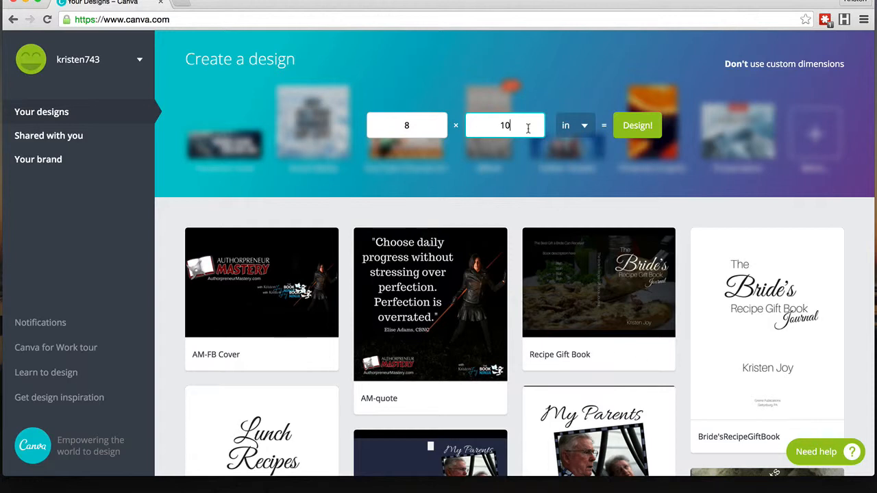
{"action": "left_click", "coordinate": [636, 126]}
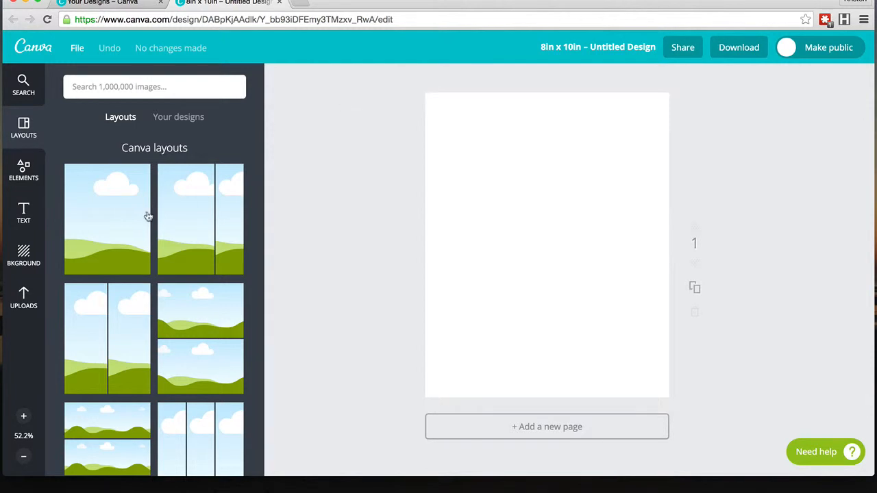
Step: Browse the available background colours and images
{"action": "left_click", "coordinate": [31, 253]}
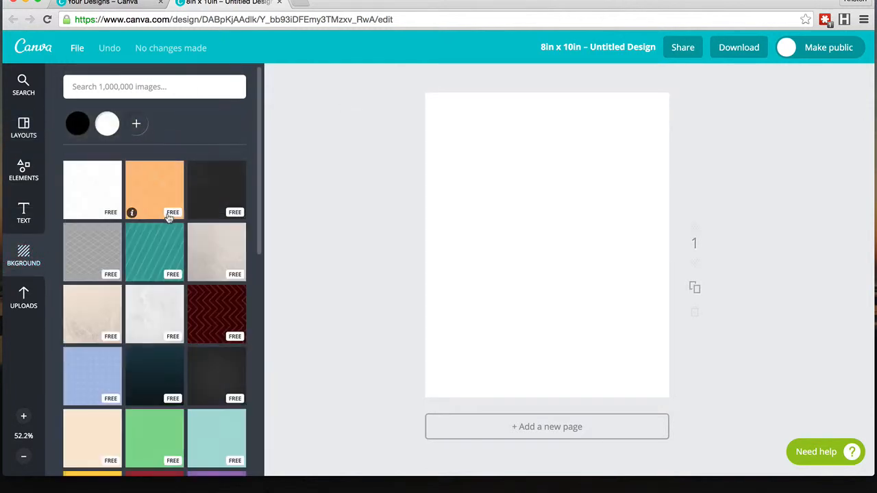
{"action": "scroll", "coordinate": [170, 219], "scroll_direction": "down", "scroll_amount": 10}
{"action": "scroll", "coordinate": [170, 218], "scroll_direction": "down", "scroll_amount": 1}
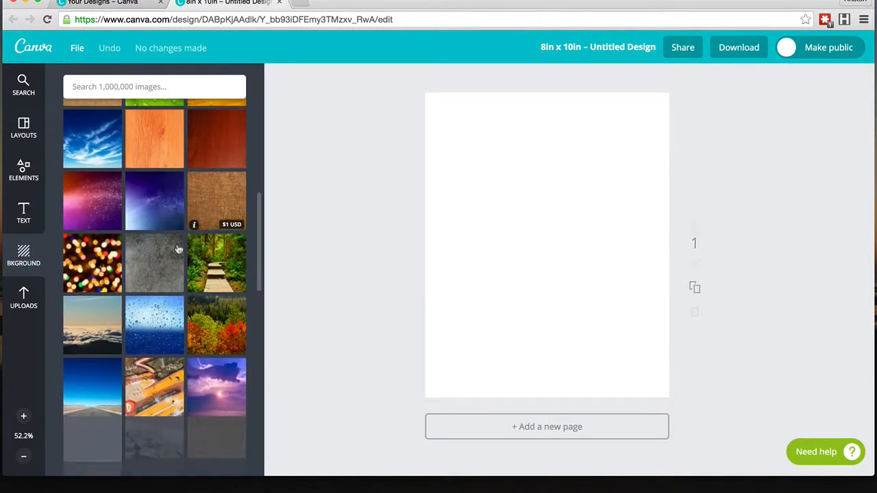
{"action": "scroll", "coordinate": [110, 201], "scroll_direction": "up", "scroll_amount": 8}
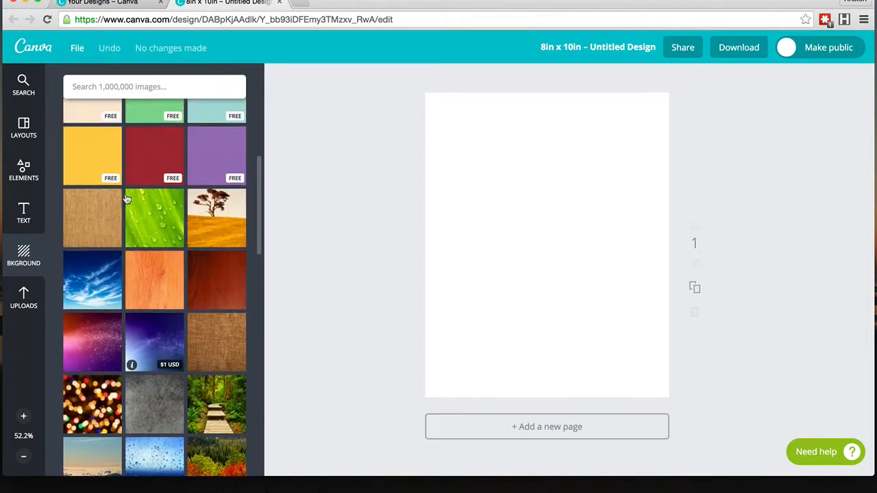
{"action": "scroll", "coordinate": [127, 199], "scroll_direction": "up", "scroll_amount": 2}
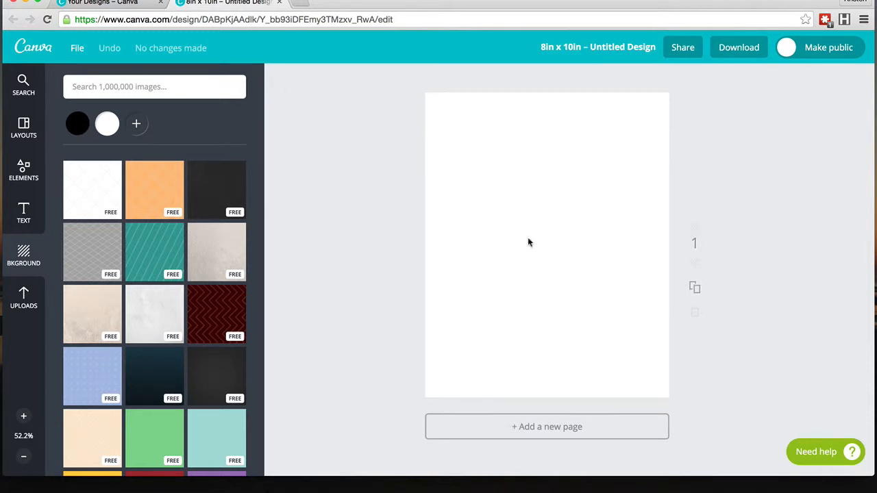
Step: Add a heading text box reading My Favourite Music
{"action": "left_click", "coordinate": [24, 215]}
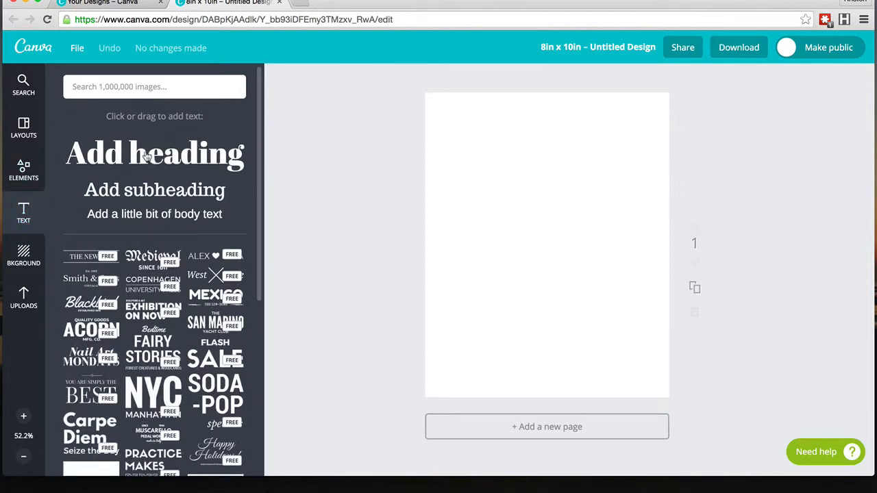
{"action": "left_click", "coordinate": [146, 157]}
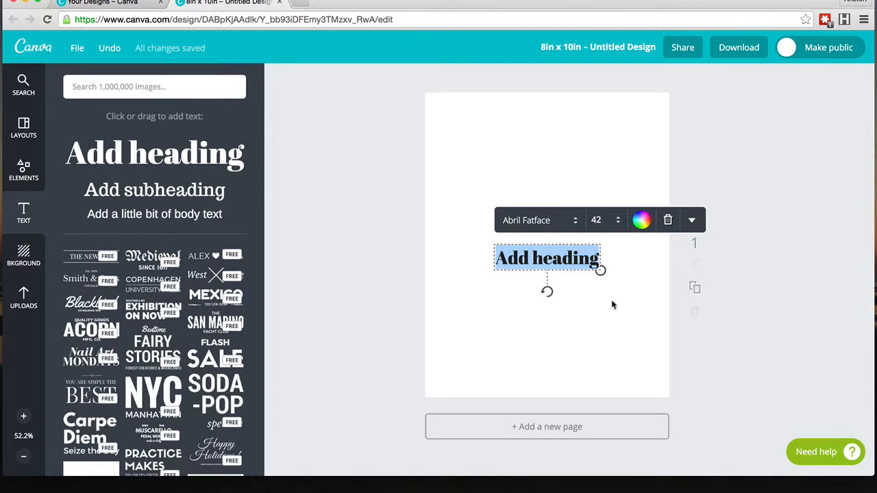
{"action": "type", "text": "My "}
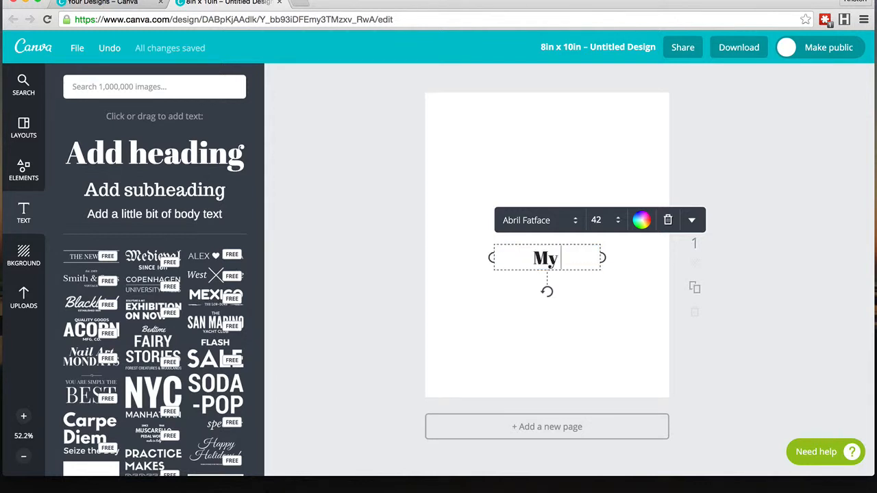
{"action": "type", "text": "Favor"}
{"action": "key", "text": "BackSpace"}
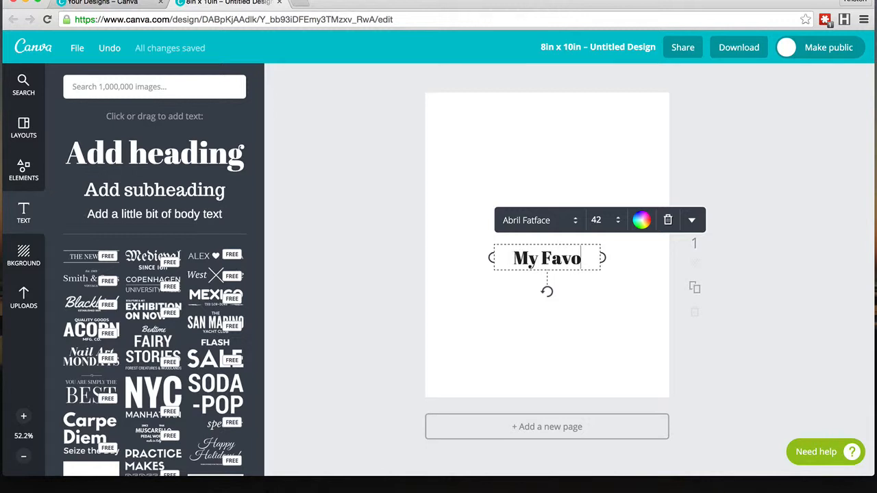
{"action": "type", "text": "urite Music"}
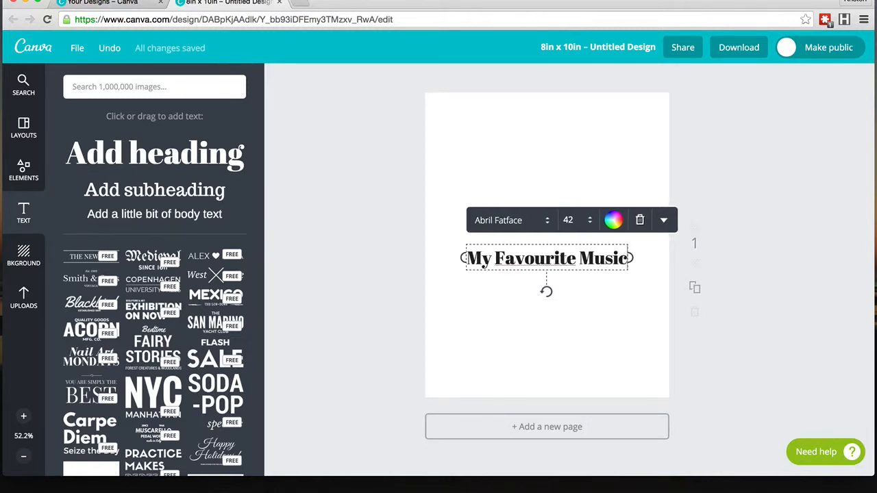
{"action": "left_click", "coordinate": [431, 271]}
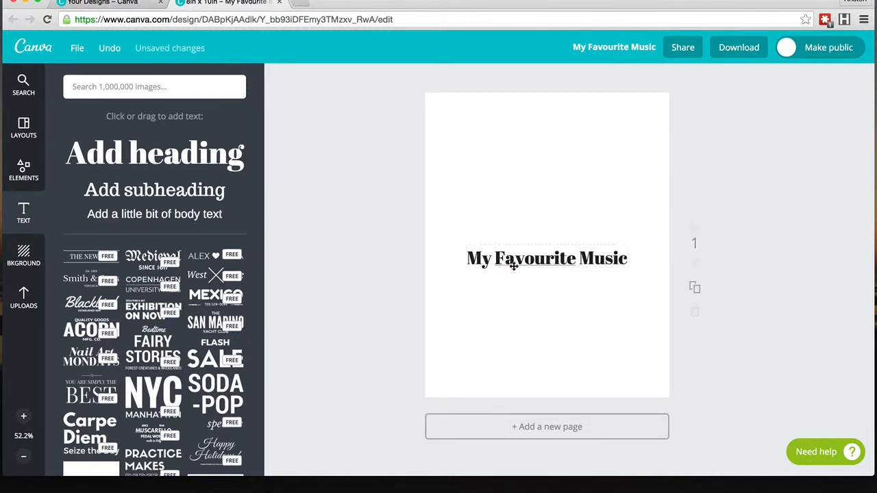
Step: Move the heading up near the top of the page and set its font to Amatic Small Caps
{"action": "left_click_drag", "start_coordinate": [515, 266], "coordinate": [519, 171]}
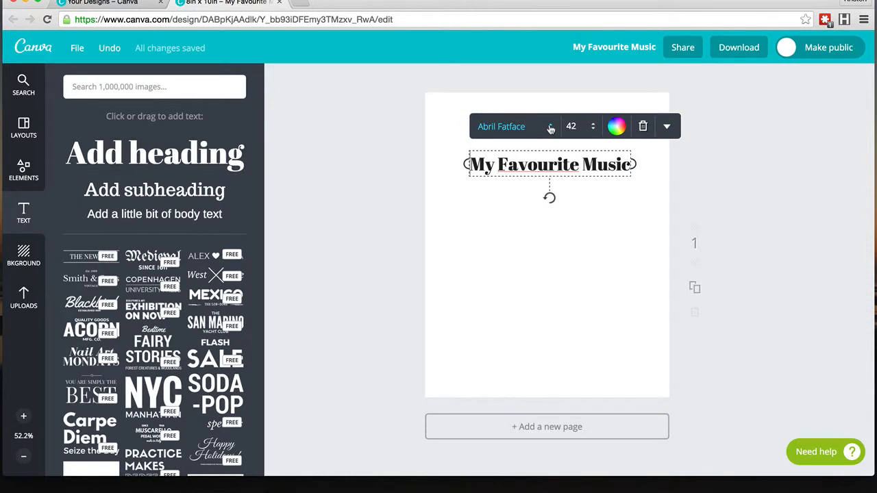
{"action": "left_click", "coordinate": [550, 127]}
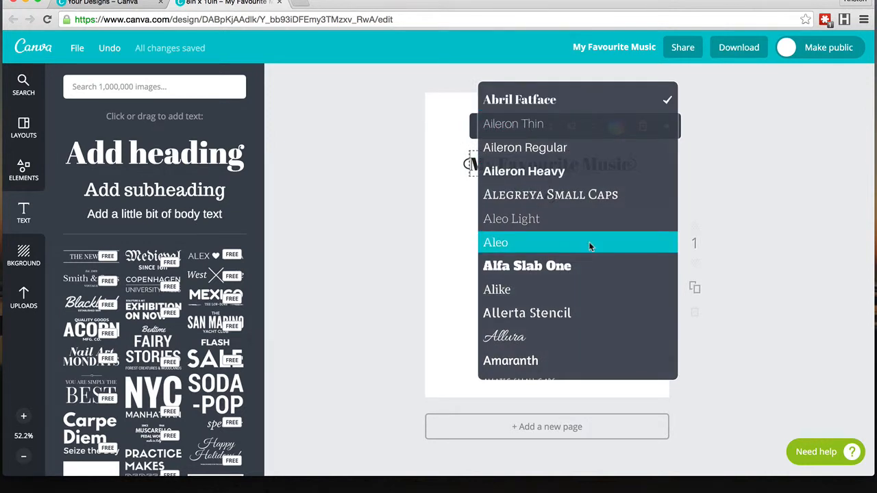
{"action": "scroll", "coordinate": [576, 217], "scroll_direction": "down", "scroll_amount": 3}
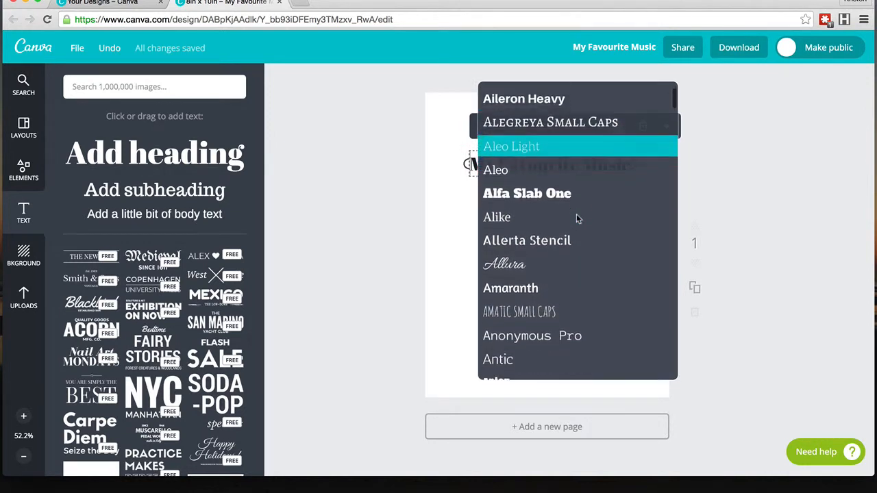
{"action": "scroll", "coordinate": [576, 218], "scroll_direction": "down", "scroll_amount": 5}
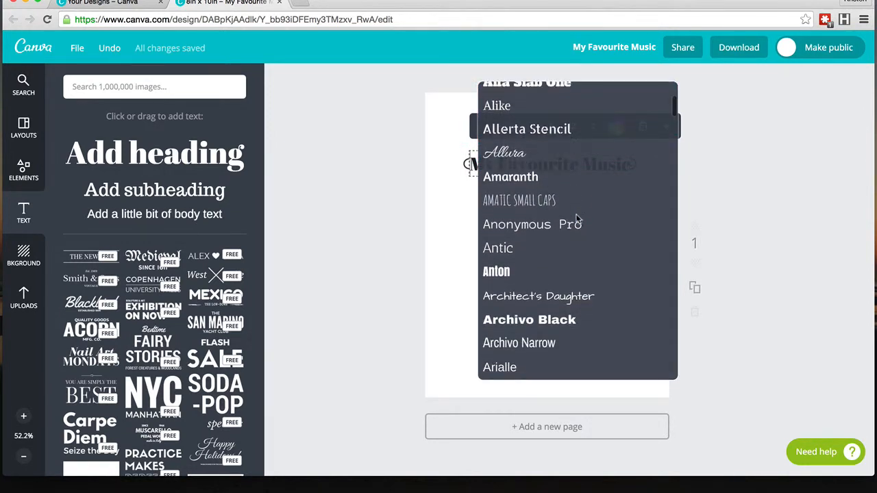
{"action": "left_click", "coordinate": [519, 202]}
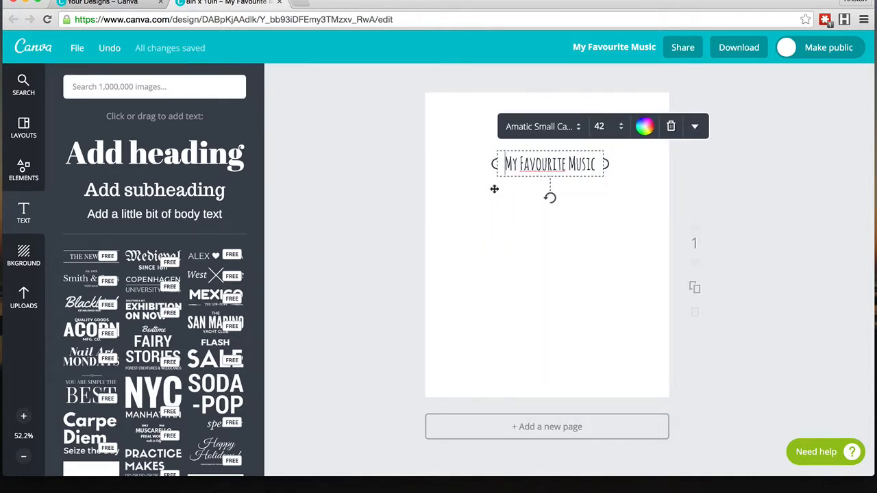
Step: Set the heading's font size to 88
{"action": "left_click", "coordinate": [514, 170]}
{"action": "left_click", "coordinate": [621, 127]}
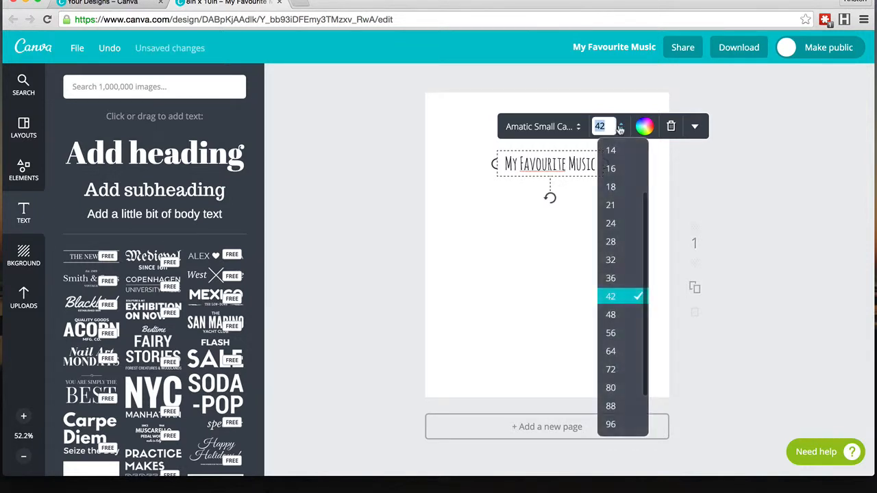
{"action": "scroll", "coordinate": [619, 302], "scroll_direction": "down", "scroll_amount": 1}
{"action": "scroll", "coordinate": [618, 302], "scroll_direction": "down", "scroll_amount": 1}
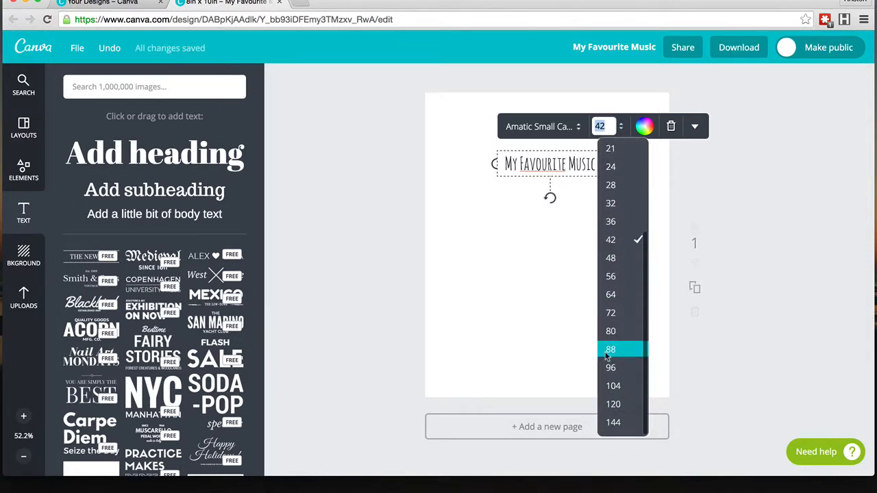
{"action": "left_click", "coordinate": [607, 348]}
{"action": "left_click", "coordinate": [598, 274]}
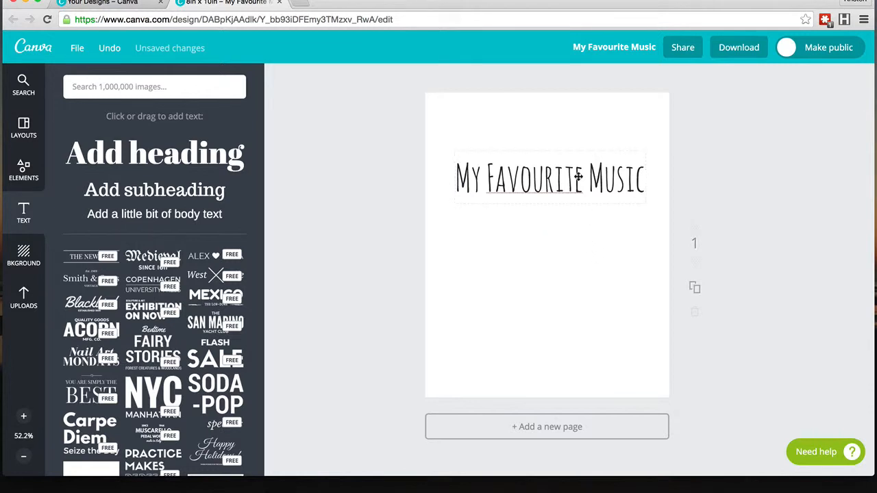
{"action": "left_click", "coordinate": [576, 175]}
{"action": "left_click", "coordinate": [604, 224]}
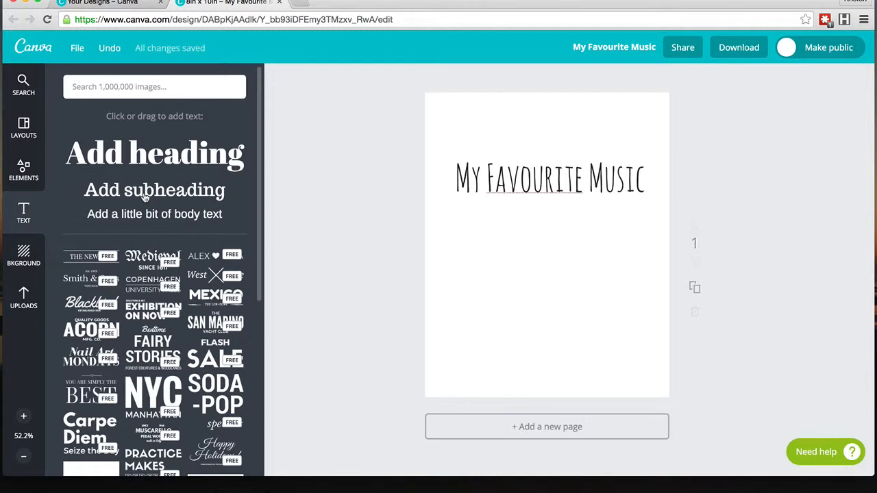
Step: Add a subheading reading Journal and set its font to Special Elite
{"action": "left_click", "coordinate": [145, 197]}
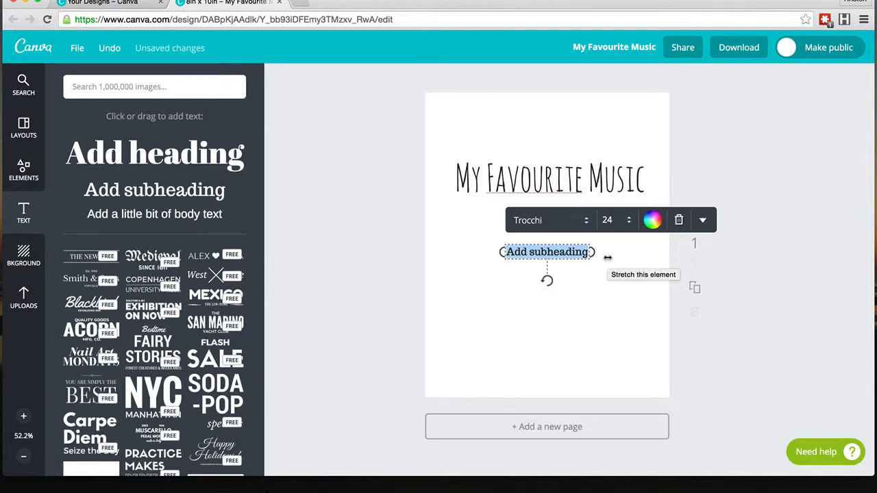
{"action": "type", "text": "Journal"}
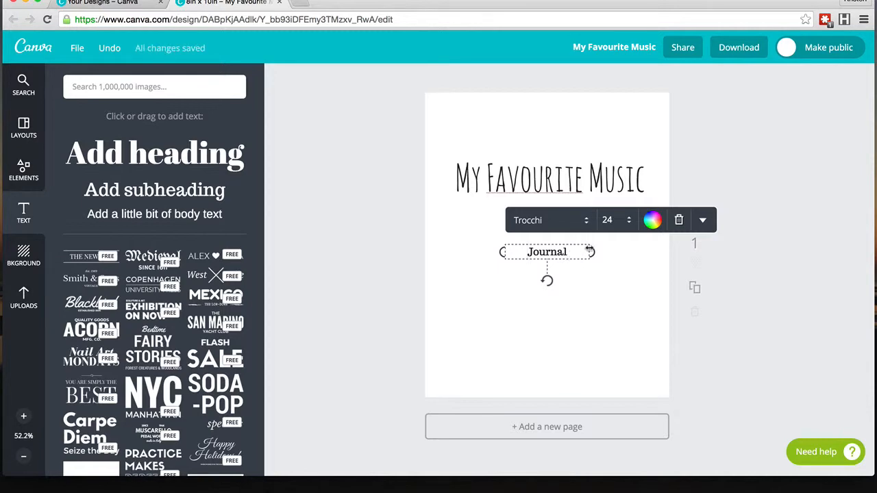
{"action": "left_click", "coordinate": [583, 223]}
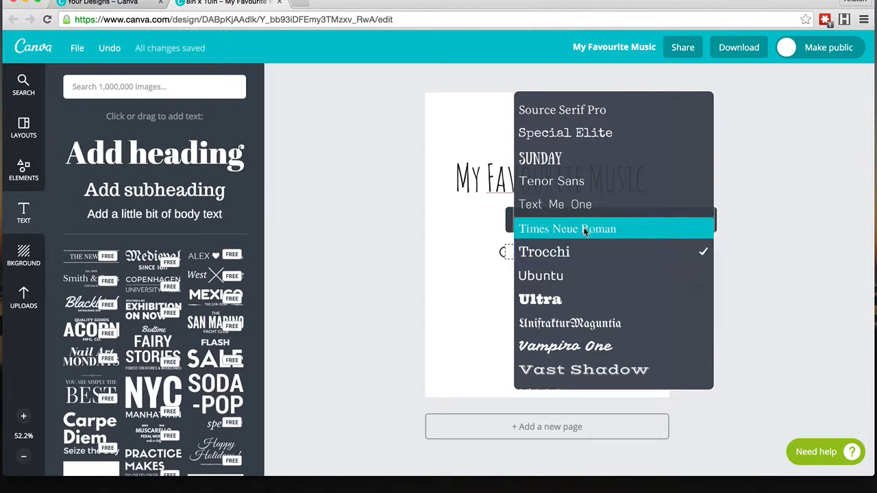
{"action": "scroll", "coordinate": [583, 228], "scroll_direction": "down", "scroll_amount": 3}
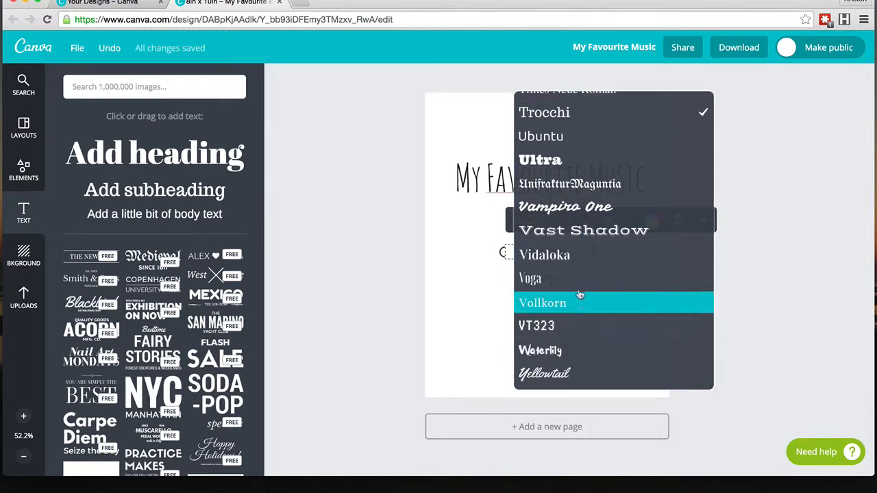
{"action": "scroll", "coordinate": [580, 290], "scroll_direction": "up", "scroll_amount": 3}
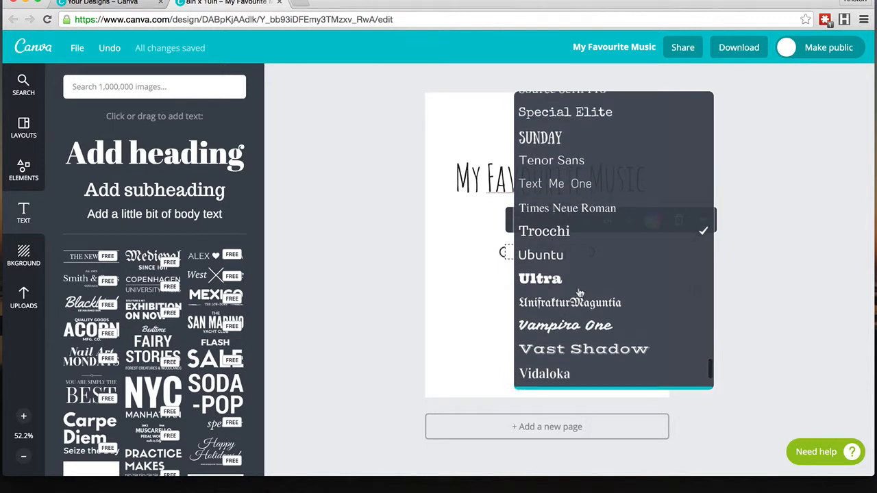
{"action": "scroll", "coordinate": [580, 291], "scroll_direction": "up", "scroll_amount": 2}
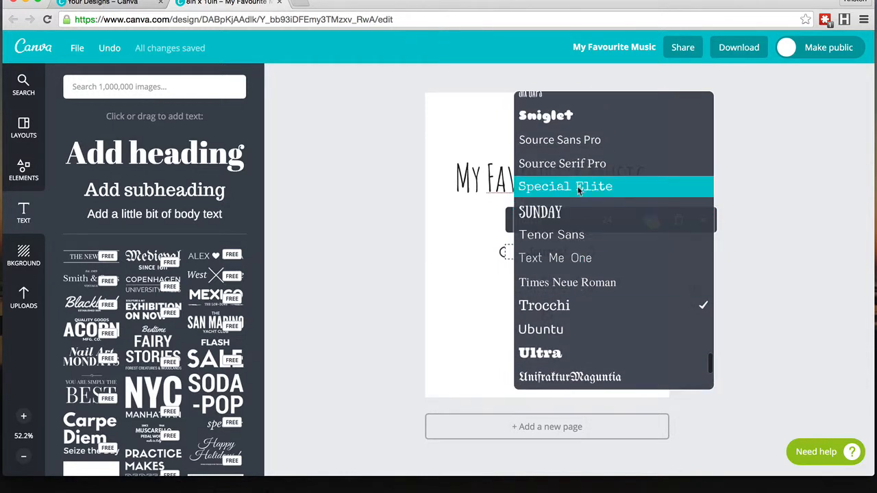
{"action": "left_click", "coordinate": [576, 186]}
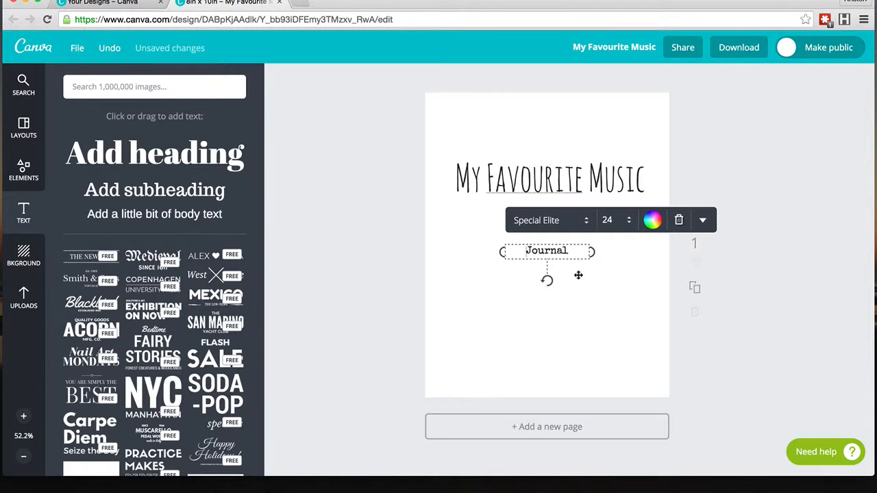
Step: Set the subheading's size to 42 and move it just below the right end of the heading
{"action": "left_click", "coordinate": [609, 220]}
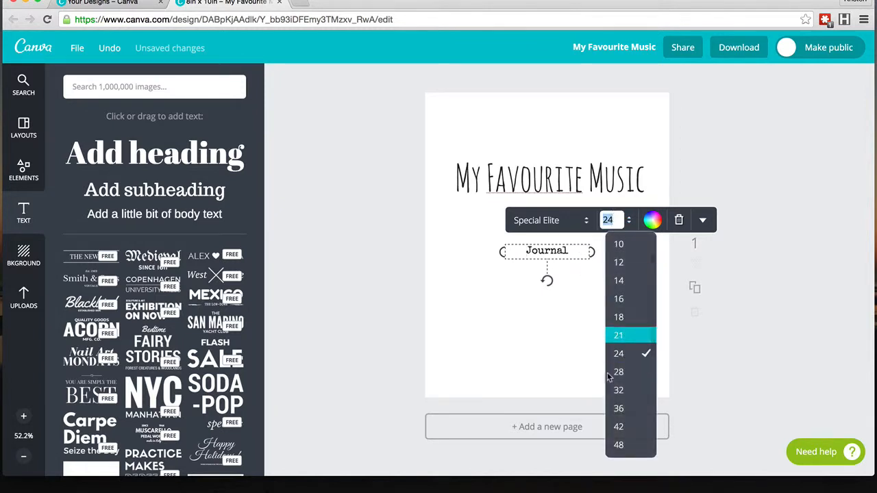
{"action": "left_click", "coordinate": [620, 428]}
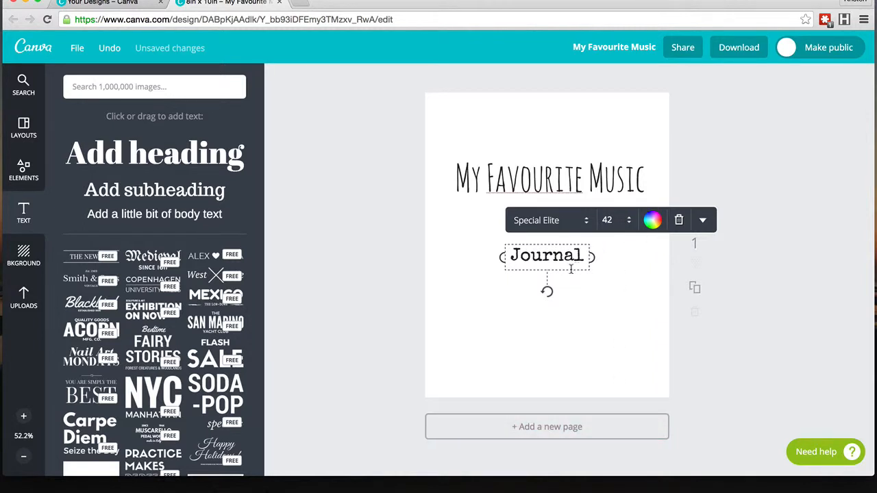
{"action": "left_click_drag", "start_coordinate": [564, 270], "coordinate": [611, 222]}
{"action": "left_click", "coordinate": [596, 298]}
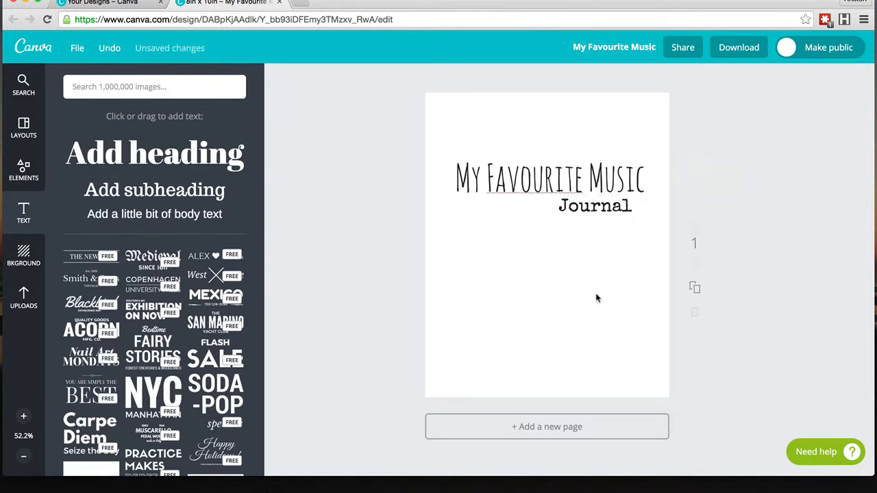
Step: Add a body text box with the author's name and set its size to 28
{"action": "left_click", "coordinate": [135, 218]}
{"action": "type", "text": "Kr"}
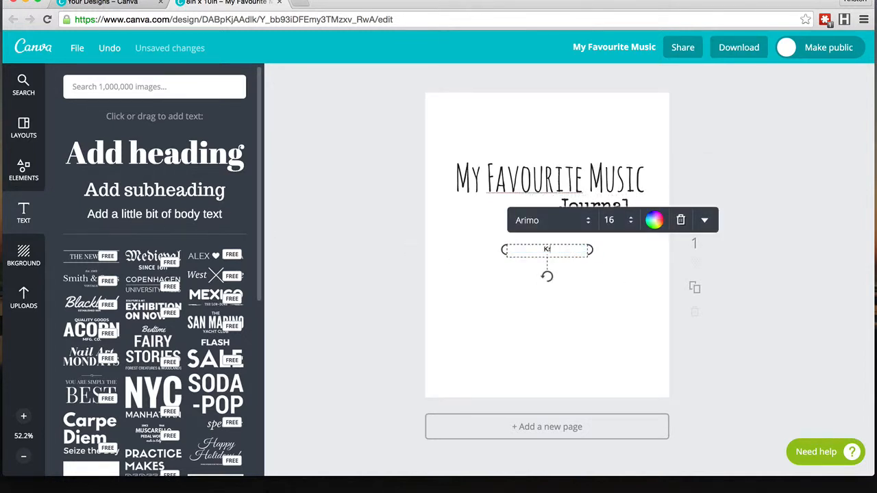
{"action": "type", "text": "isten Joy"}
{"action": "left_click", "coordinate": [610, 220]}
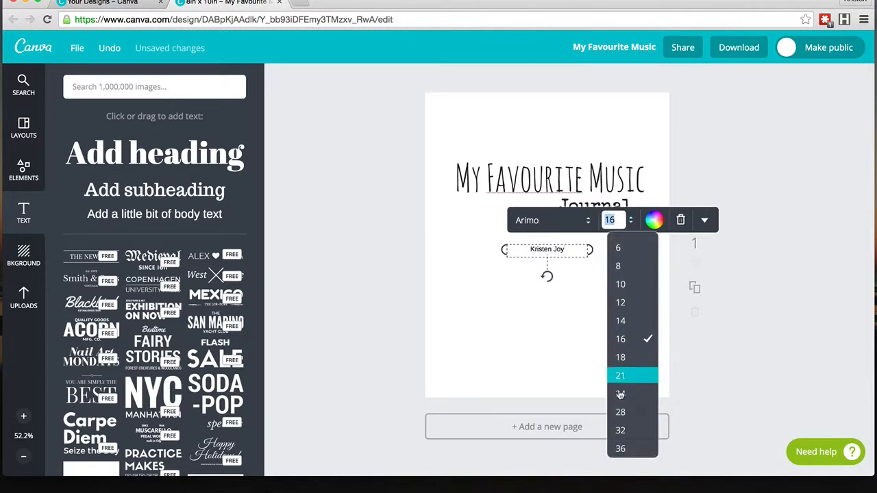
{"action": "left_click", "coordinate": [620, 412]}
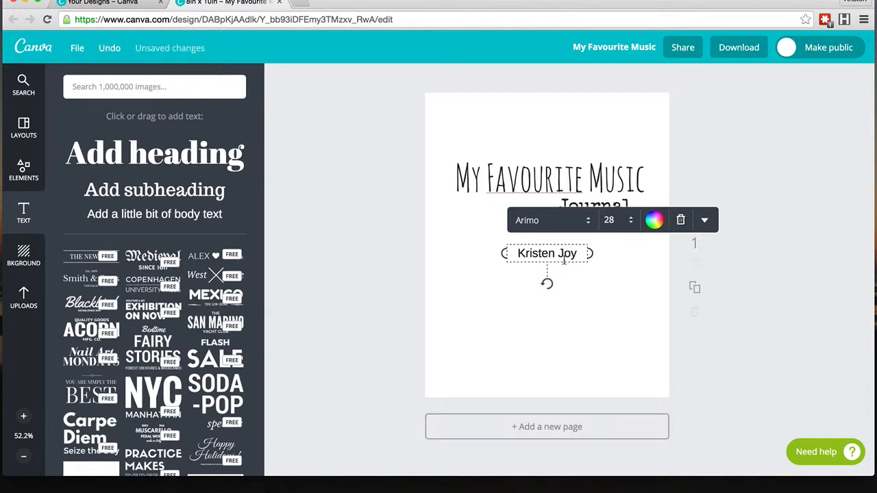
Step: Move the author name down near the bottom of the cover page
{"action": "left_click_drag", "start_coordinate": [564, 264], "coordinate": [564, 367]}
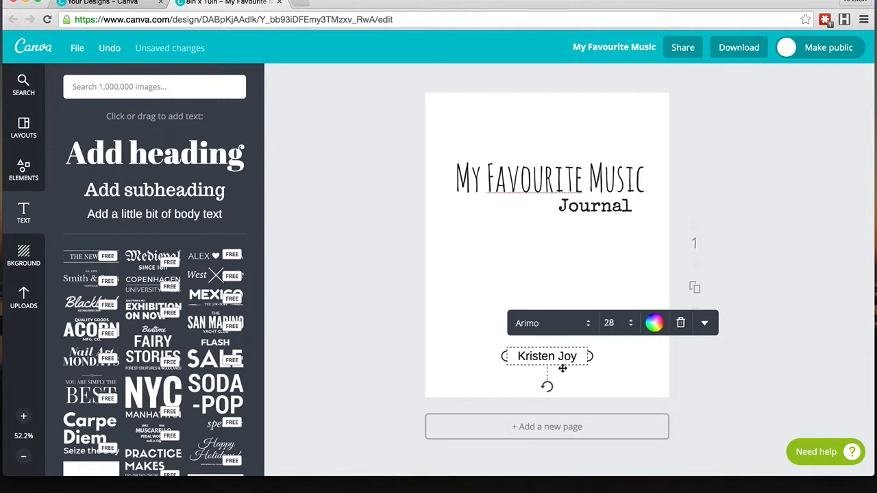
{"action": "left_click_drag", "start_coordinate": [563, 364], "coordinate": [577, 363]}
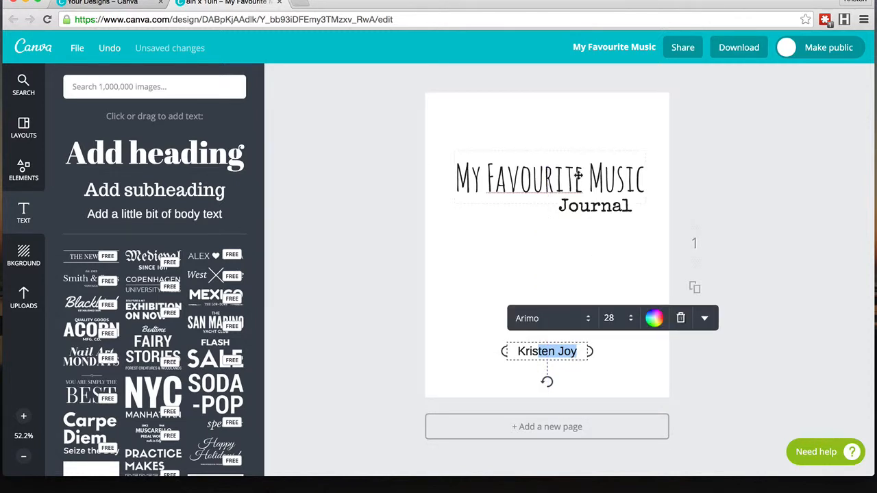
{"action": "left_click", "coordinate": [588, 272]}
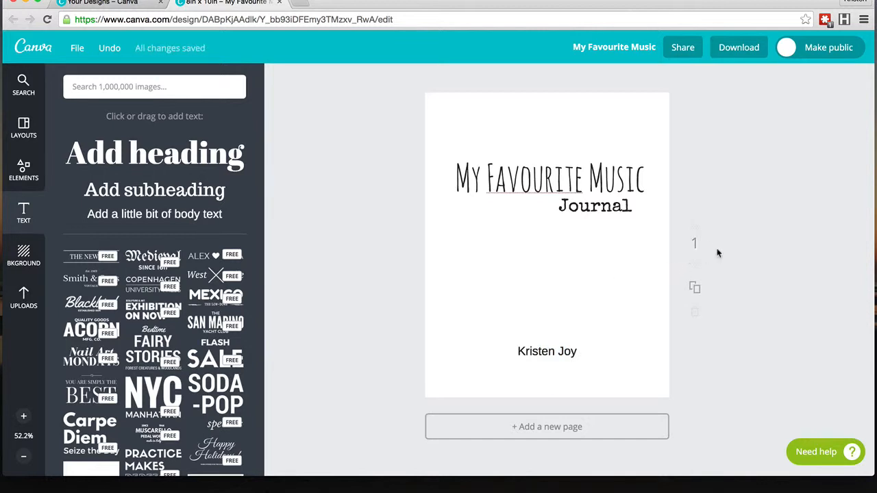
Step: Add a second page with a body text reading Copyright and All Rights Reserved on two lines
{"action": "left_click", "coordinate": [548, 425]}
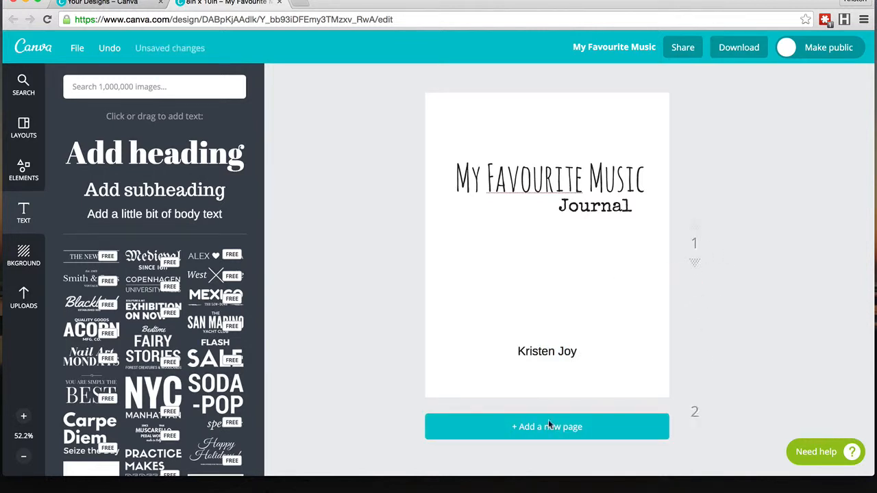
{"action": "left_click", "coordinate": [141, 215]}
{"action": "type", "text": "Co"}
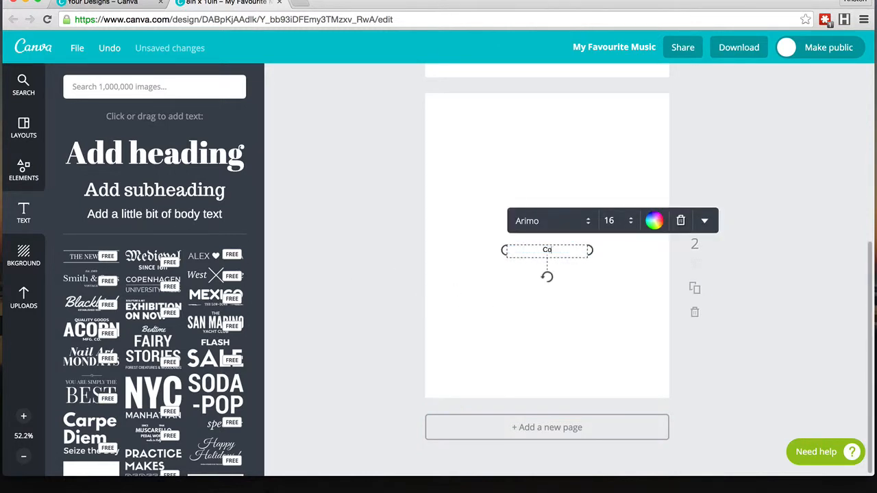
{"action": "type", "text": "pyright"}
{"action": "key", "text": "Return"}
{"action": "type", "text": "All"}
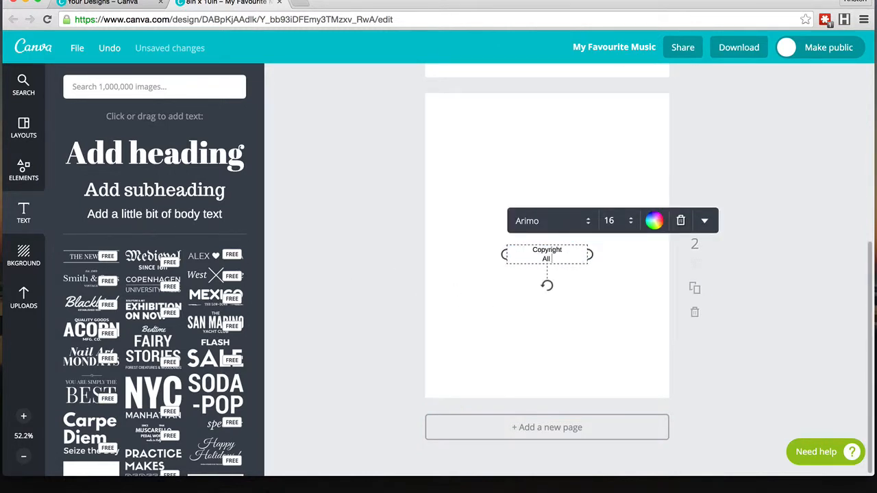
{"action": "type", "text": " Rights Reserved"}
{"action": "left_click", "coordinate": [459, 298]}
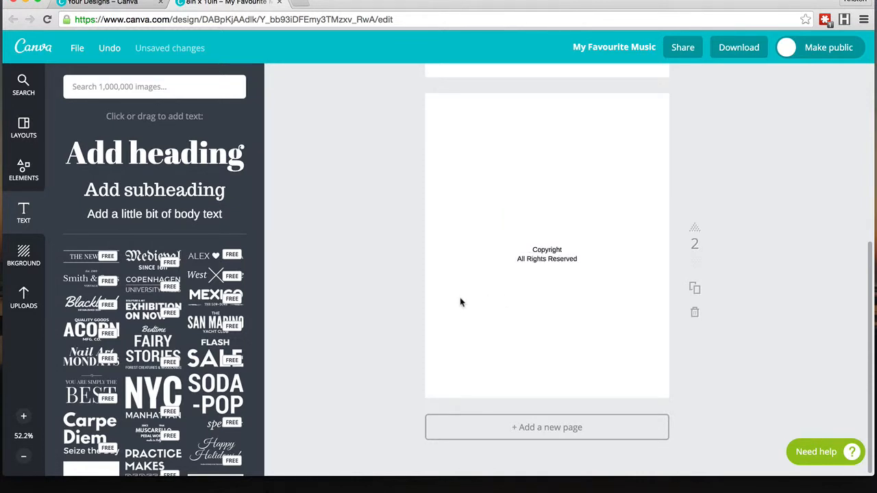
Step: Add a third page to the design
{"action": "left_click", "coordinate": [551, 429]}
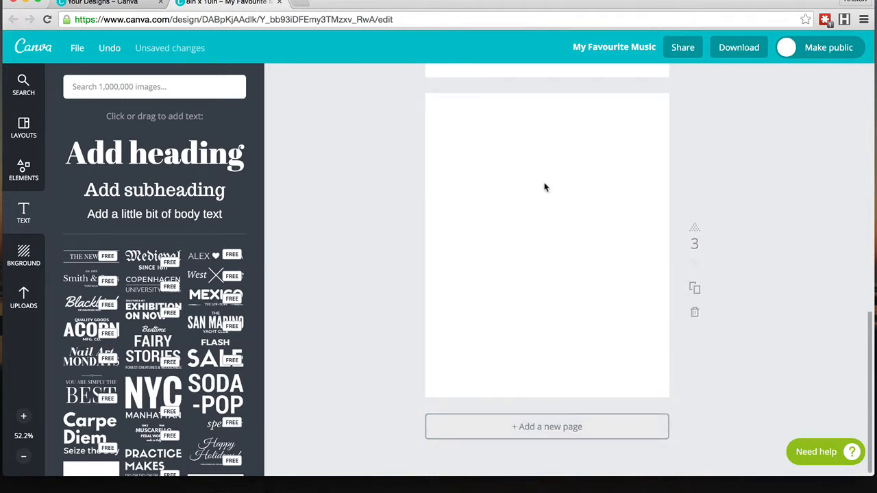
{"action": "scroll", "coordinate": [544, 187], "scroll_direction": "up", "scroll_amount": 10}
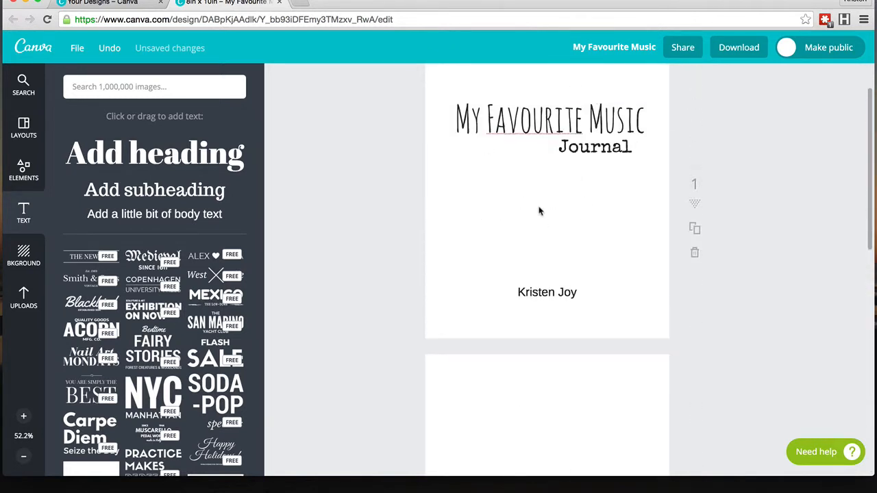
{"action": "scroll", "coordinate": [539, 211], "scroll_direction": "down", "scroll_amount": 6}
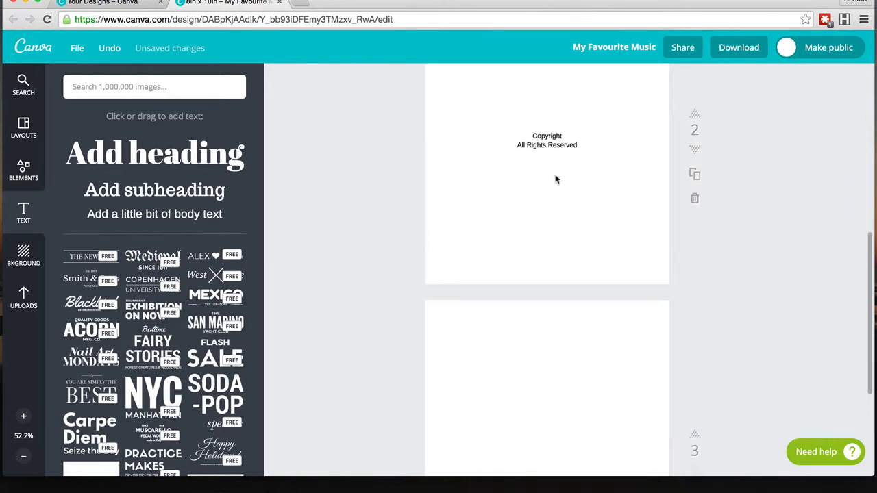
{"action": "scroll", "coordinate": [557, 184], "scroll_direction": "down", "scroll_amount": 3}
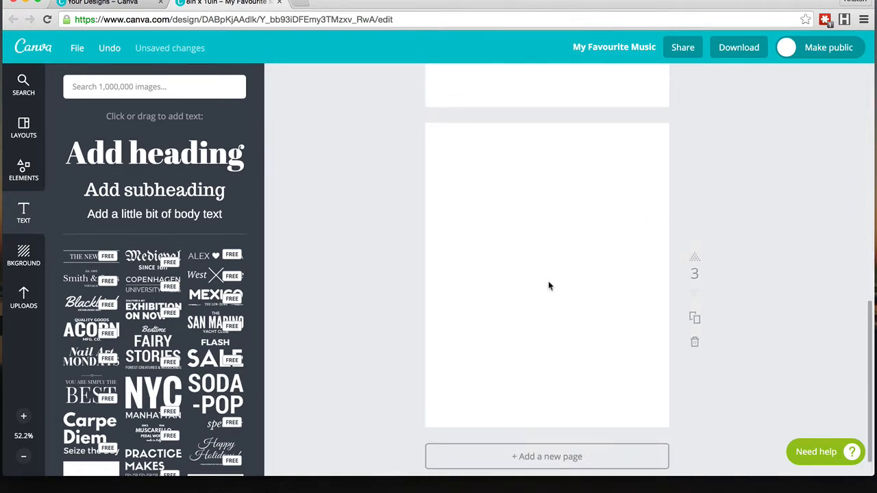
{"action": "scroll", "coordinate": [549, 285], "scroll_direction": "down", "scroll_amount": 1}
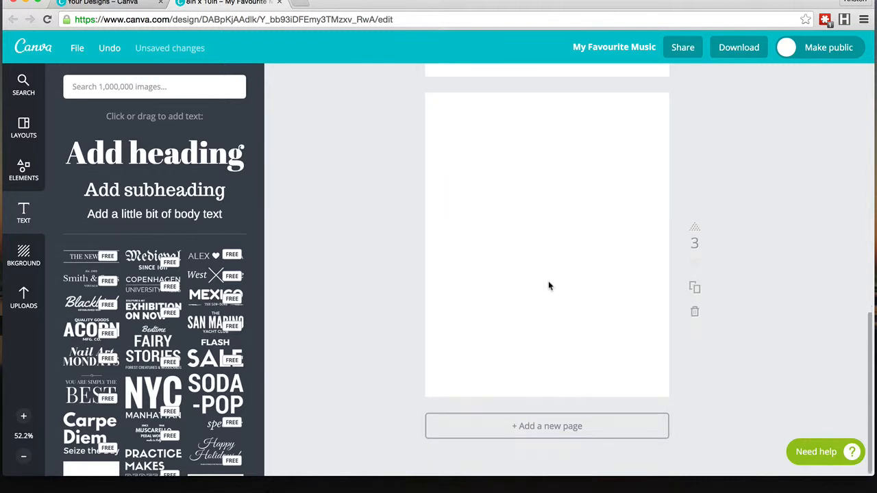
{"action": "scroll", "coordinate": [549, 286], "scroll_direction": "up", "scroll_amount": 10}
Step: Copy the title heading from the cover and paste it onto the third page
{"action": "left_click", "coordinate": [561, 186]}
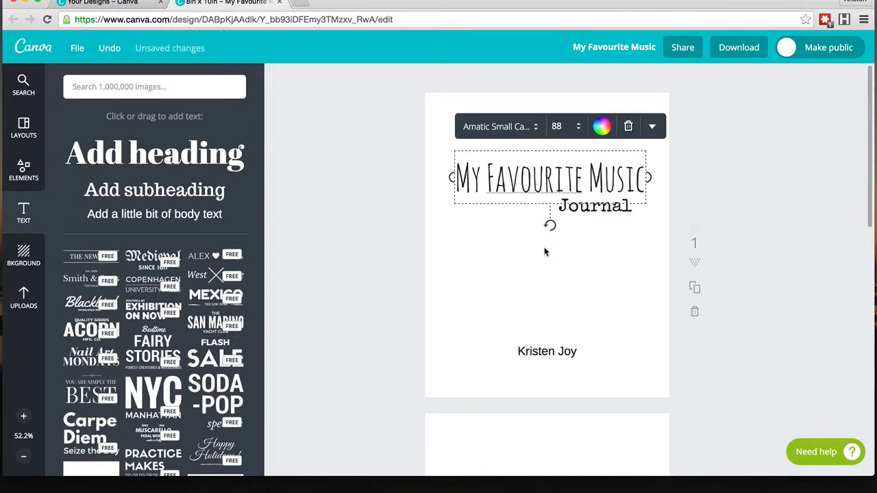
{"action": "scroll", "coordinate": [545, 251], "scroll_direction": "down", "scroll_amount": 10}
{"action": "scroll", "coordinate": [545, 252], "scroll_direction": "down", "scroll_amount": 2}
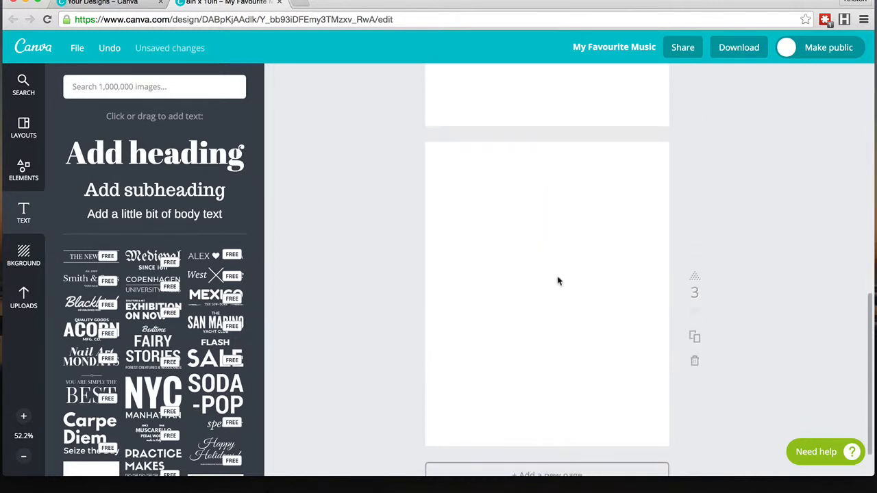
{"action": "type", "text": "My Favourite Music"}
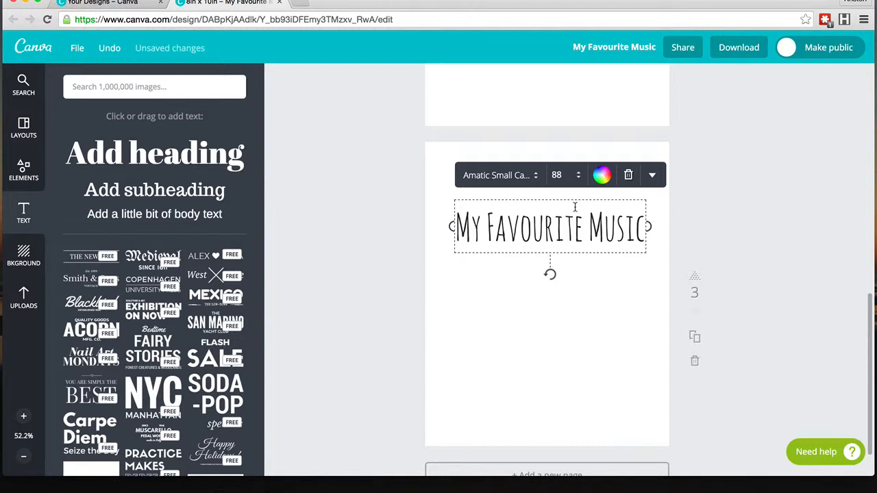
{"action": "left_click", "coordinate": [651, 175]}
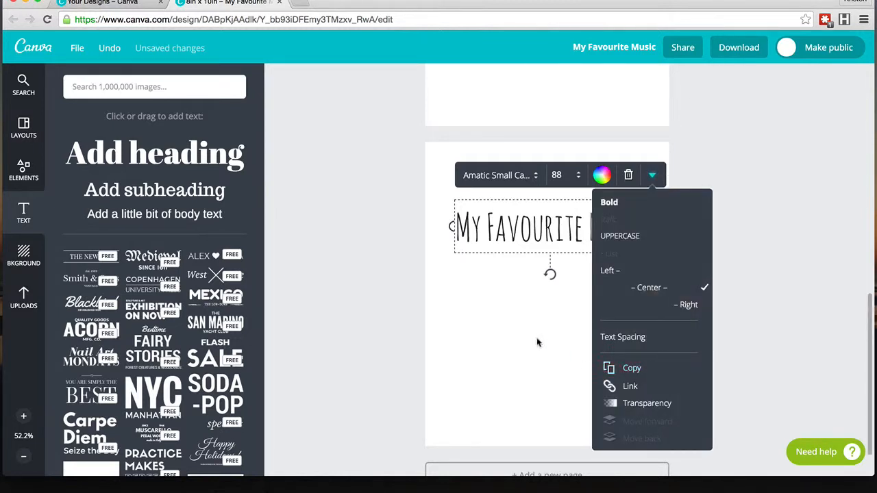
{"action": "left_click", "coordinate": [546, 322]}
Step: Replace the pasted heading's text with Dedication
{"action": "double_click", "coordinate": [549, 235]}
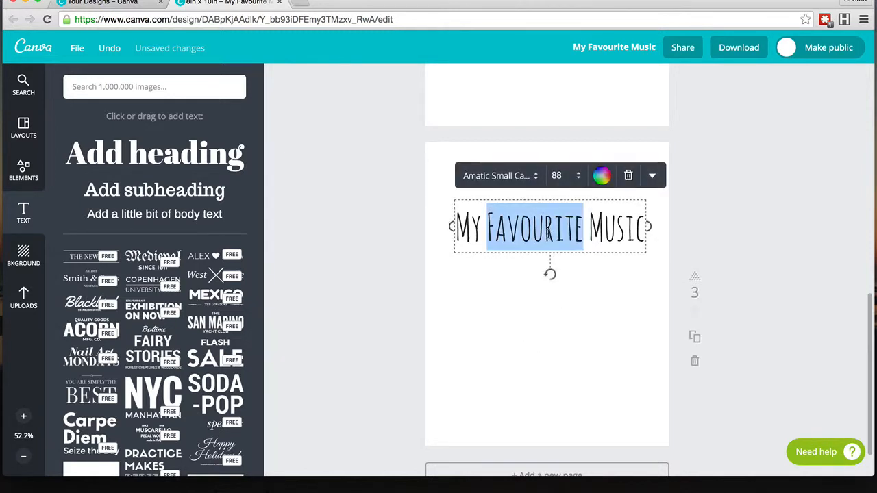
{"action": "triple_click", "coordinate": [548, 234]}
{"action": "type", "text": "Dedication"}
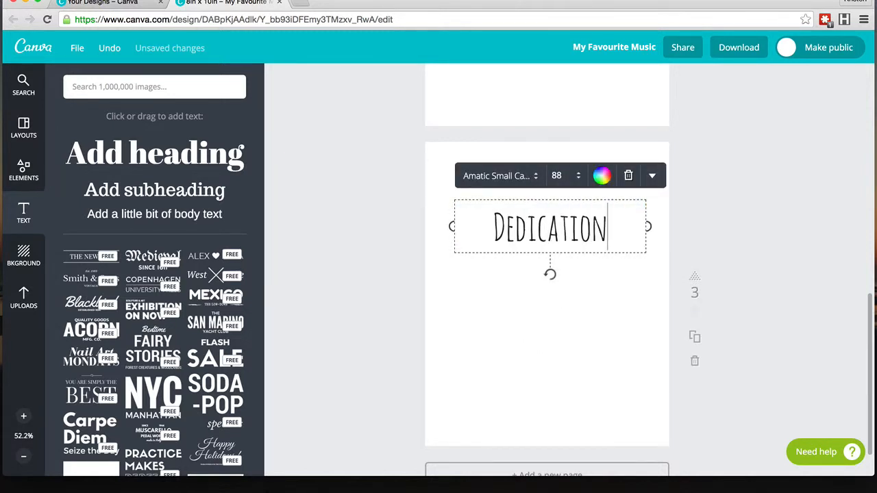
{"action": "left_click", "coordinate": [520, 291]}
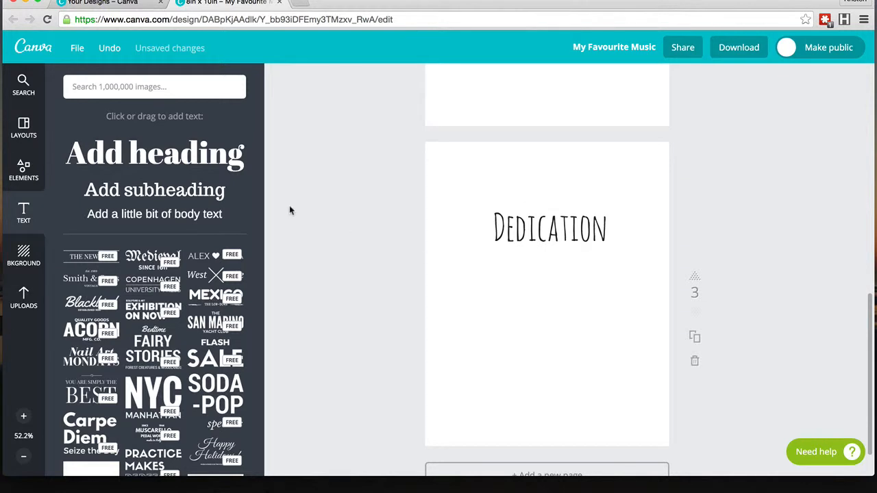
Step: Set the author name's font on the cover to Amatic Small Caps
{"action": "scroll", "coordinate": [506, 221], "scroll_direction": "up", "scroll_amount": 10}
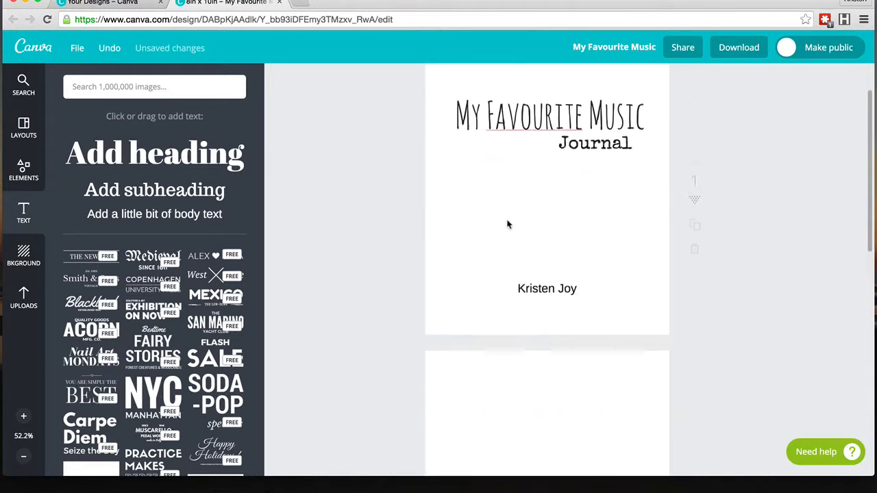
{"action": "scroll", "coordinate": [508, 225], "scroll_direction": "up", "scroll_amount": 1}
{"action": "left_click", "coordinate": [539, 328]}
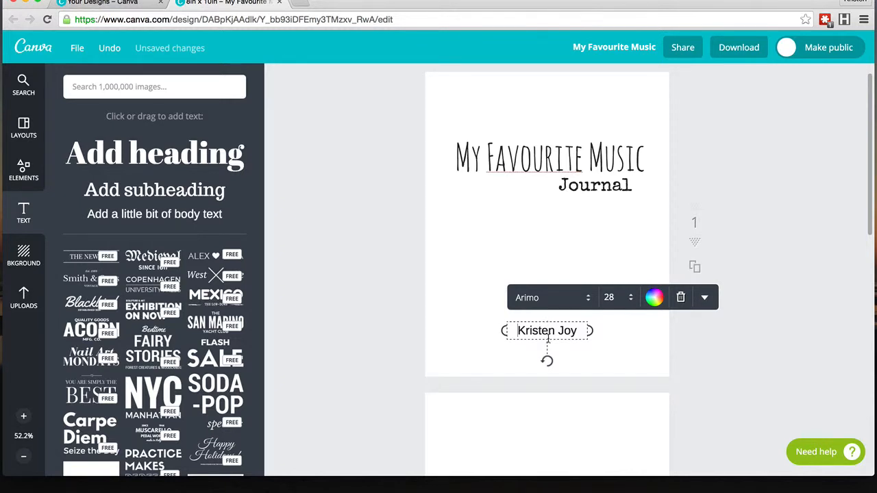
{"action": "left_click", "coordinate": [586, 297]}
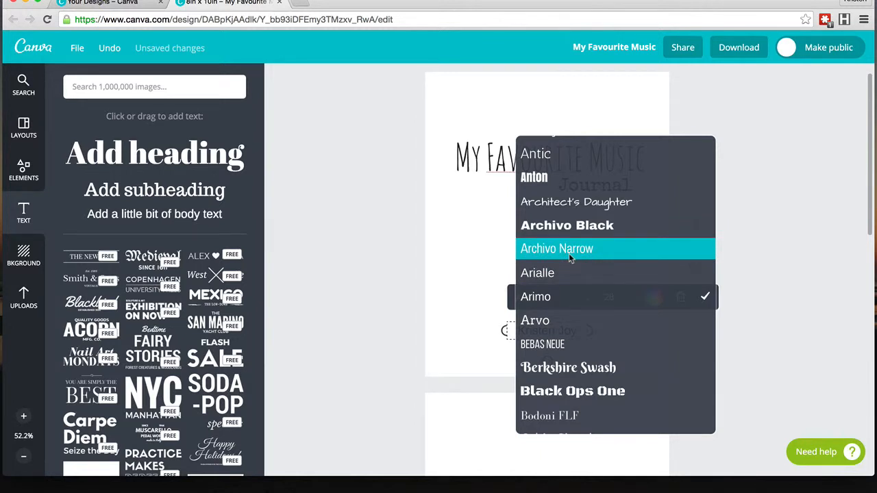
{"action": "left_click", "coordinate": [483, 144]}
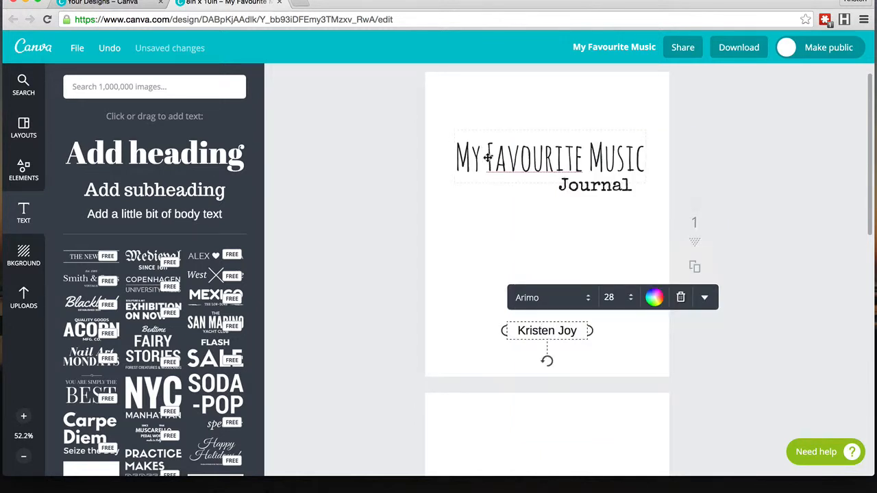
{"action": "left_click", "coordinate": [488, 157]}
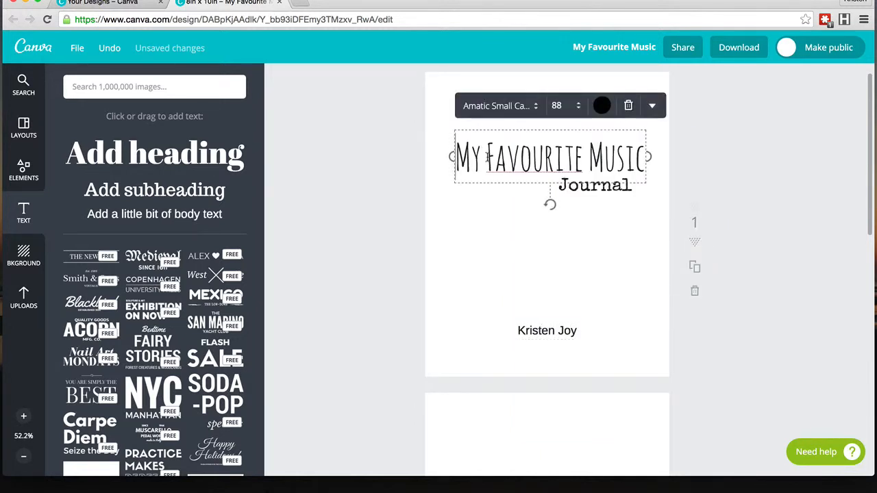
{"action": "left_click", "coordinate": [549, 335]}
{"action": "left_click", "coordinate": [580, 293]}
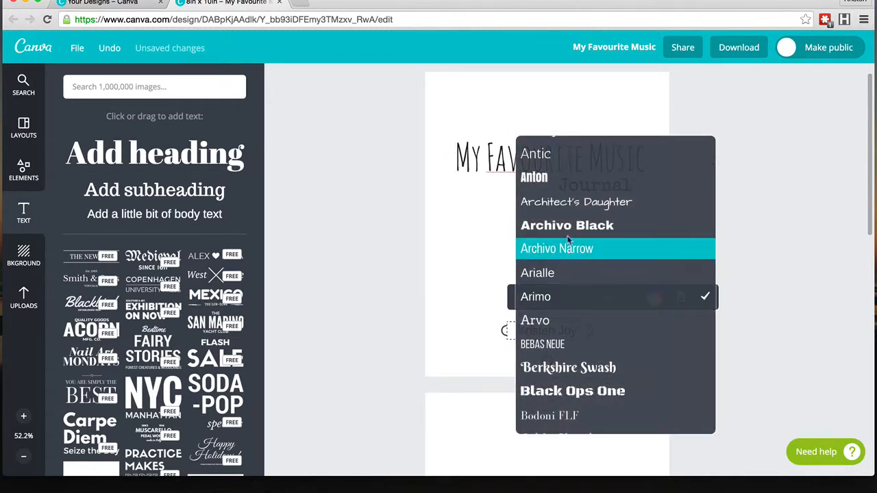
{"action": "scroll", "coordinate": [568, 226], "scroll_direction": "up", "scroll_amount": 3}
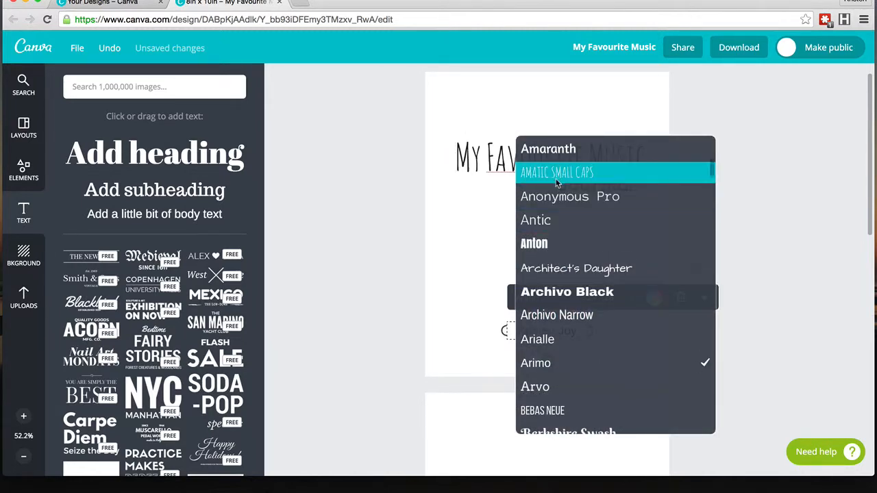
{"action": "left_click", "coordinate": [557, 180]}
{"action": "left_click", "coordinate": [621, 358]}
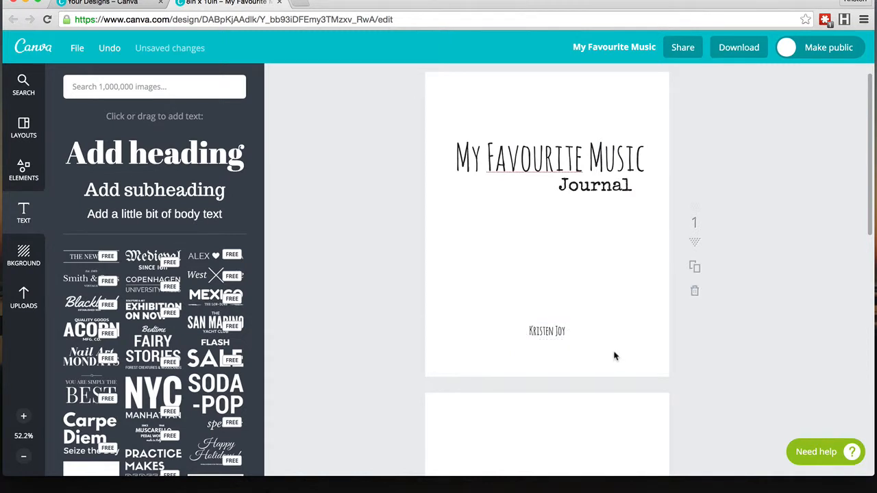
{"action": "left_click", "coordinate": [563, 334]}
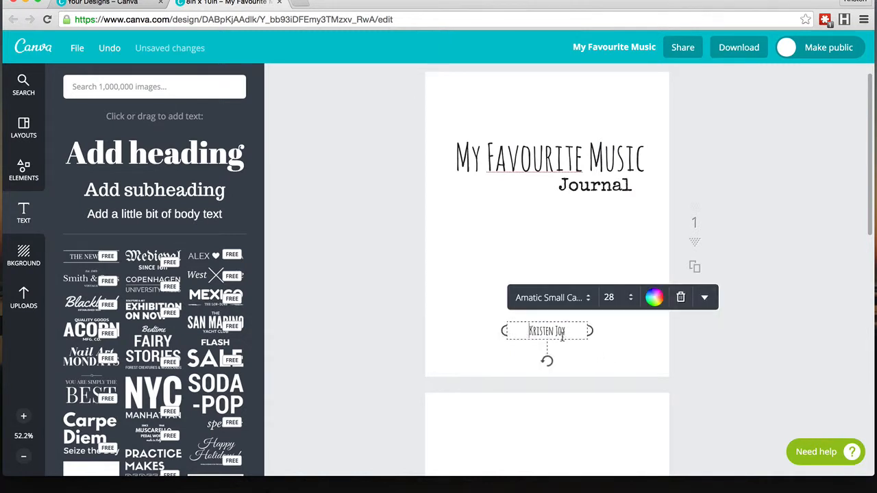
{"action": "left_click", "coordinate": [705, 297]}
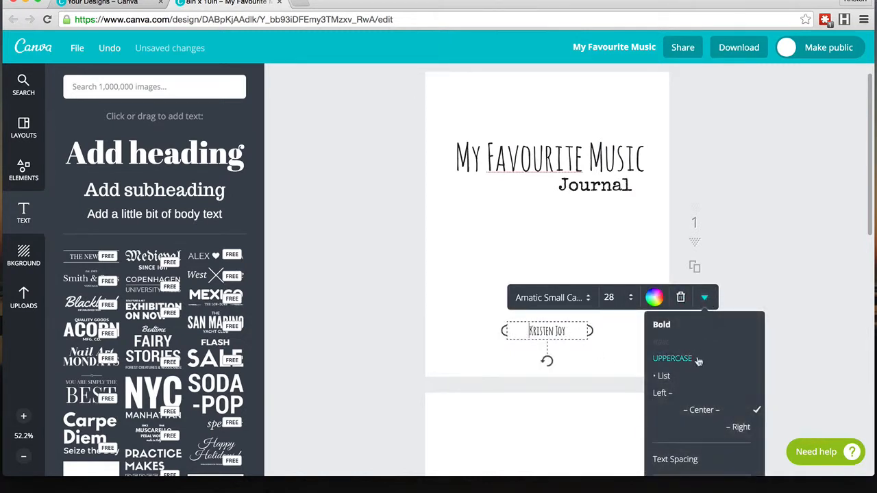
{"action": "scroll", "coordinate": [678, 430], "scroll_direction": "down", "scroll_amount": 3}
{"action": "left_click", "coordinate": [679, 403]}
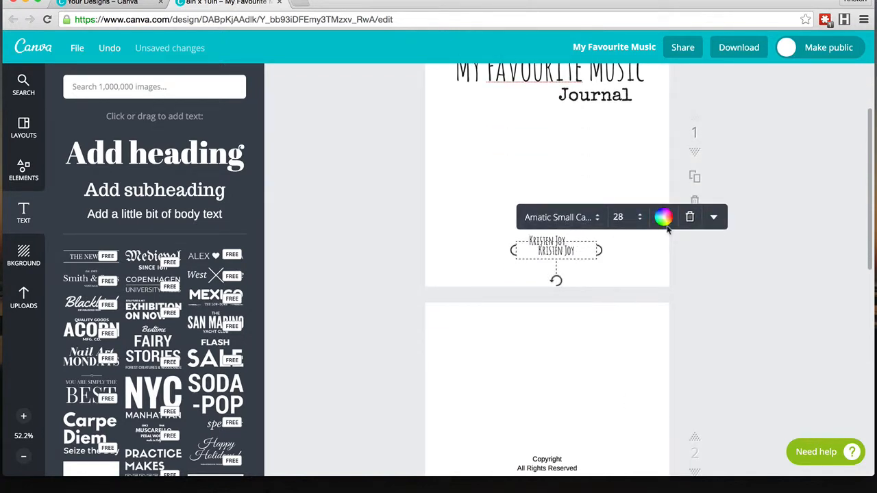
{"action": "left_click", "coordinate": [690, 218]}
Step: Copy the author name from the cover and paste it onto the third page, just below the Dedication heading
{"action": "left_click", "coordinate": [561, 238]}
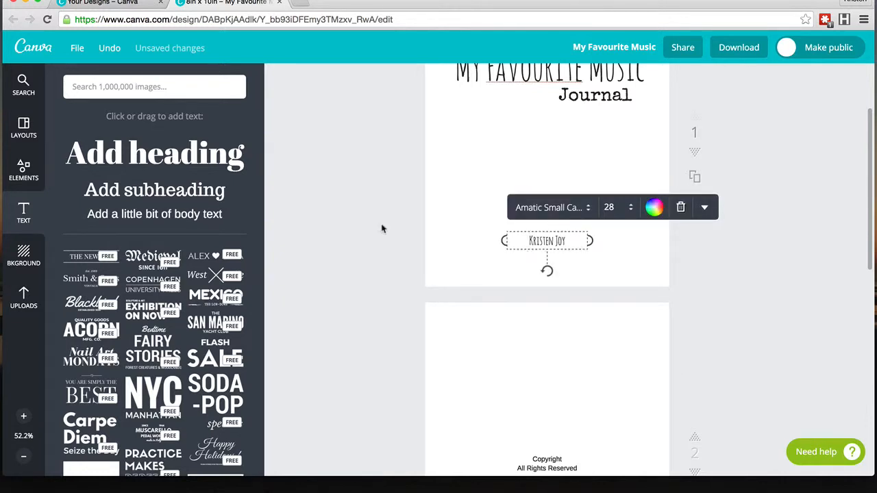
{"action": "left_click", "coordinate": [112, 0]}
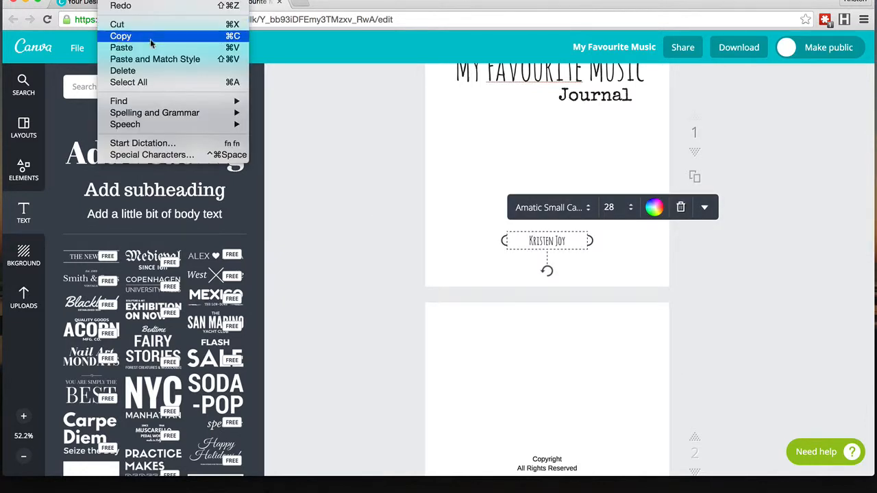
{"action": "left_click", "coordinate": [542, 324]}
{"action": "left_click", "coordinate": [542, 324]}
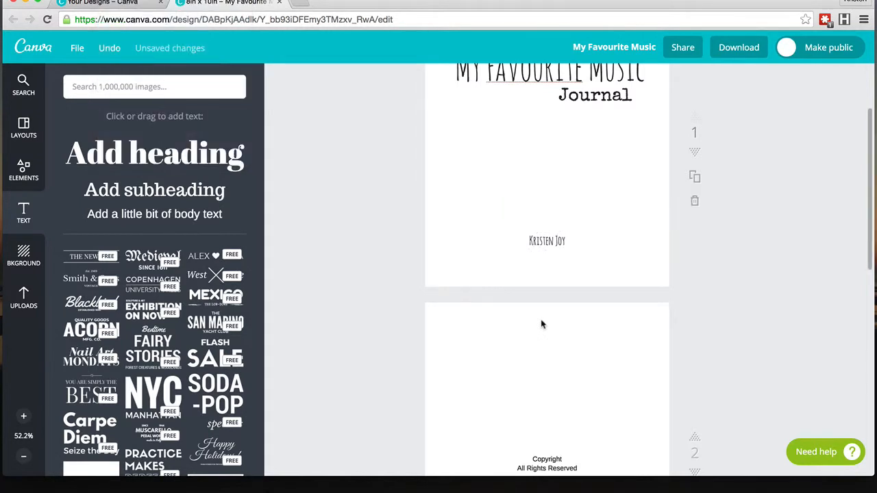
{"action": "scroll", "coordinate": [541, 324], "scroll_direction": "down", "scroll_amount": 7}
{"action": "scroll", "coordinate": [541, 324], "scroll_direction": "down", "scroll_amount": 1}
{"action": "type", "text": "Kristen Joy"}
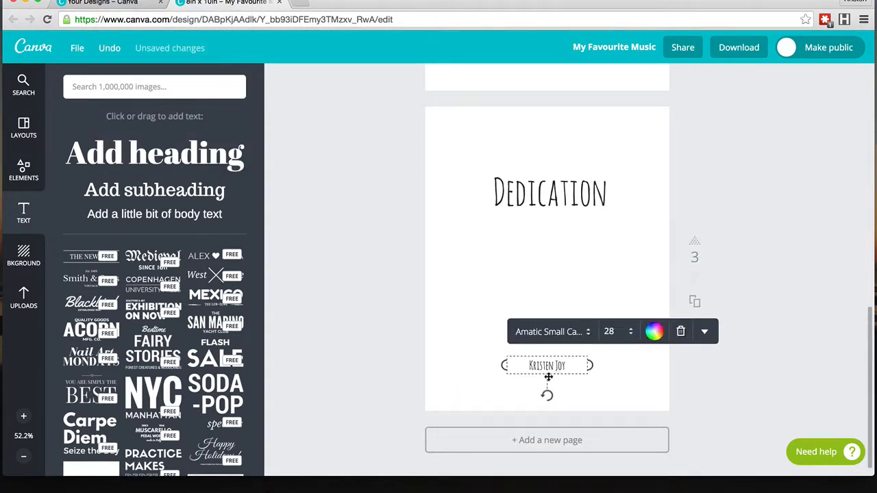
{"action": "left_click_drag", "start_coordinate": [547, 374], "coordinate": [547, 239]}
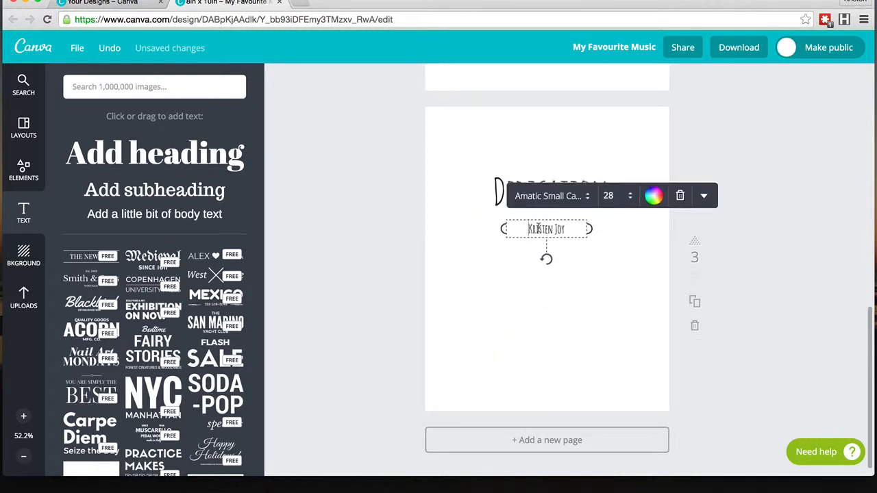
Step: Replace the pasted text with "This book is dedicated to all the awesome people on today's webinar." followed by a blank line and "You rock!"
{"action": "double_click", "coordinate": [547, 231]}
{"action": "key", "text": "BackSpace"}
{"action": "type", "text": "This book is dedicated to all the awesome peo"}
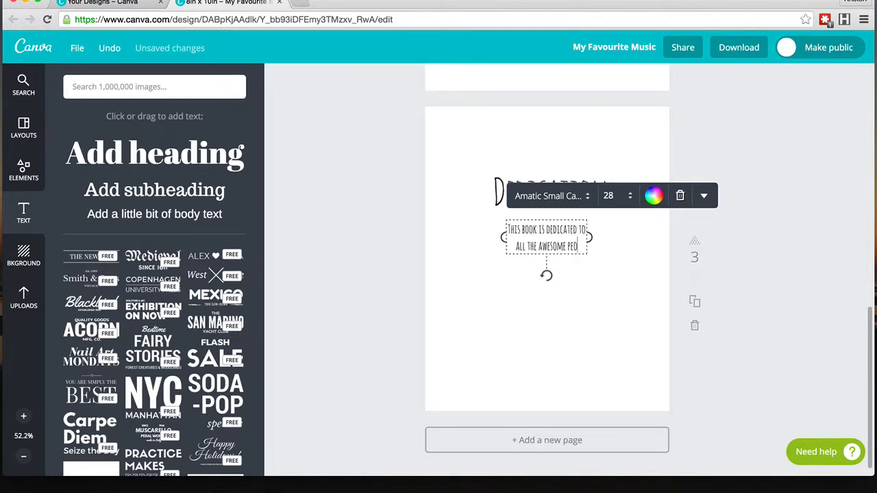
{"action": "type", "text": "ple on today's webinar."}
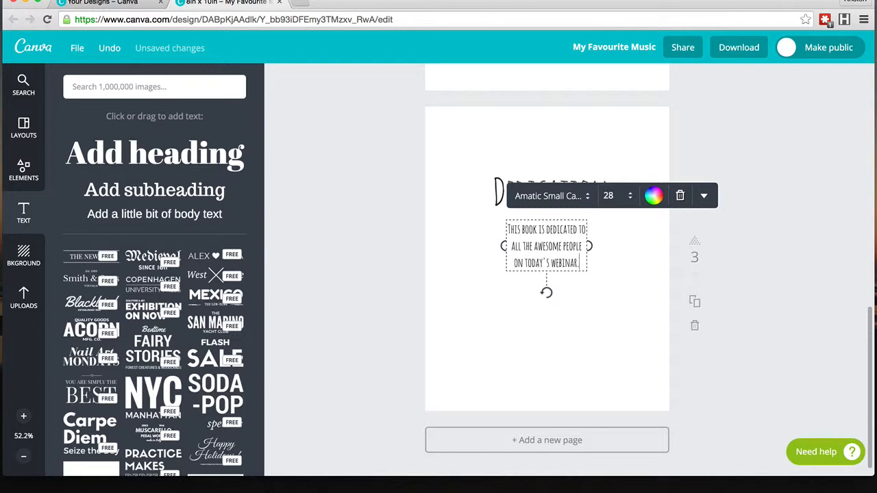
{"action": "key", "text": "Return"}
{"action": "key", "text": "Return"}
{"action": "type", "text": "You rock!"}
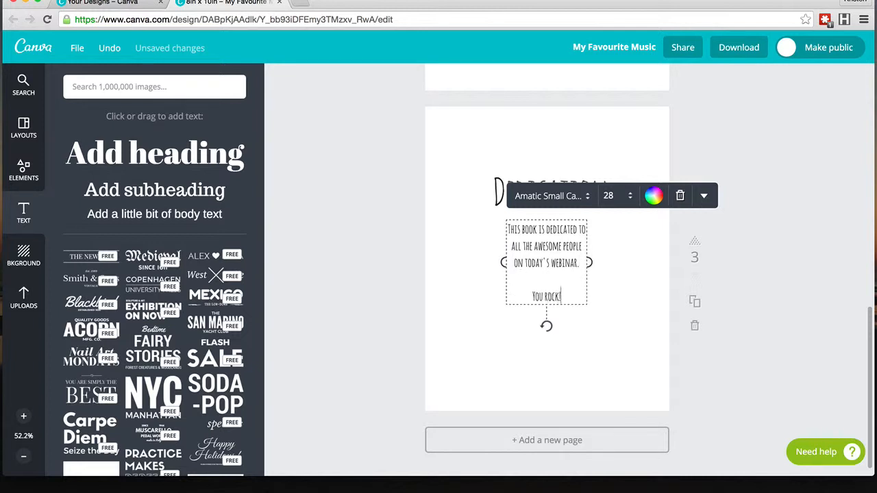
{"action": "left_click", "coordinate": [607, 272]}
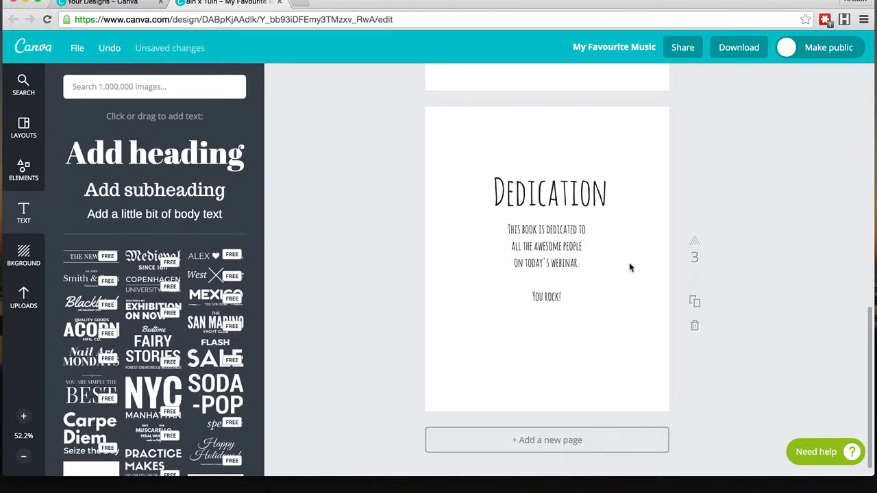
Step: Add two new blank pages at the end of the design
{"action": "left_click", "coordinate": [558, 441]}
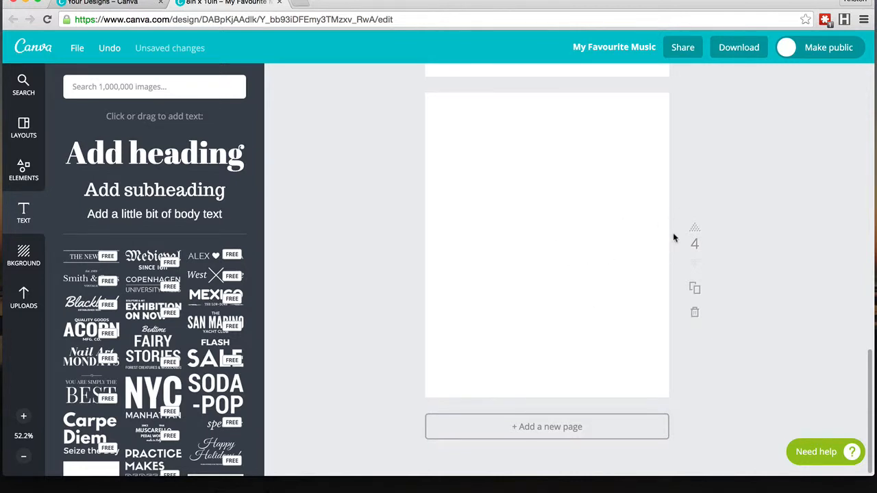
{"action": "scroll", "coordinate": [601, 184], "scroll_direction": "up", "scroll_amount": 4}
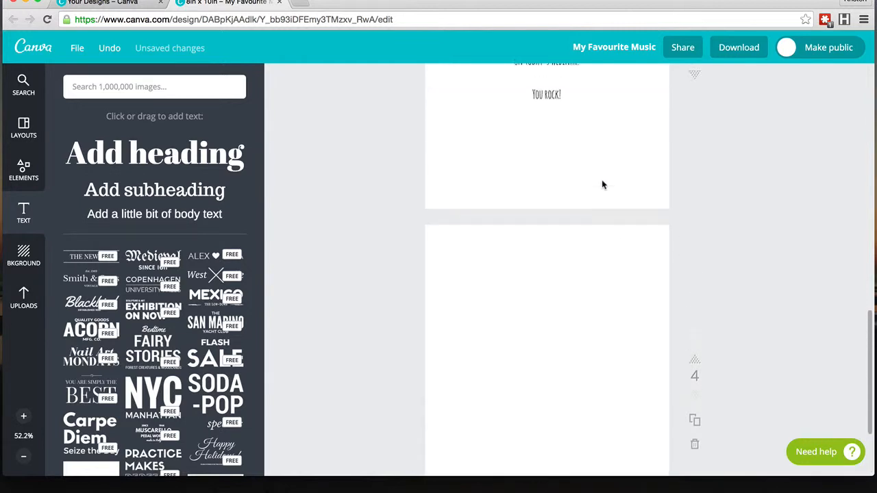
{"action": "scroll", "coordinate": [602, 185], "scroll_direction": "down", "scroll_amount": 4}
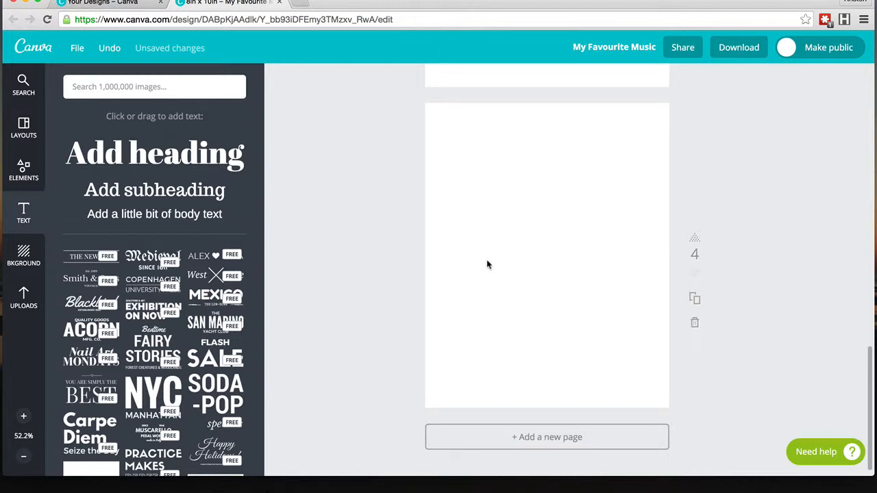
{"action": "scroll", "coordinate": [550, 257], "scroll_direction": "up", "scroll_amount": 5}
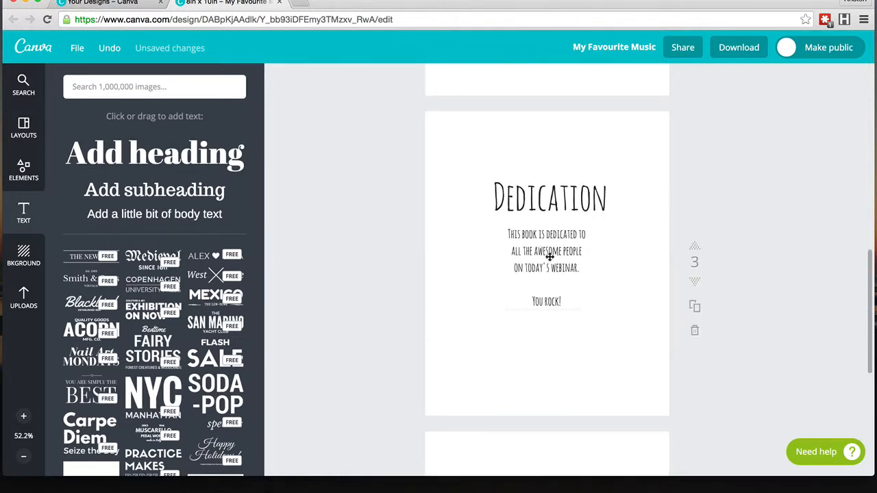
{"action": "scroll", "coordinate": [550, 258], "scroll_direction": "down", "scroll_amount": 3}
{"action": "scroll", "coordinate": [554, 151], "scroll_direction": "up", "scroll_amount": 4}
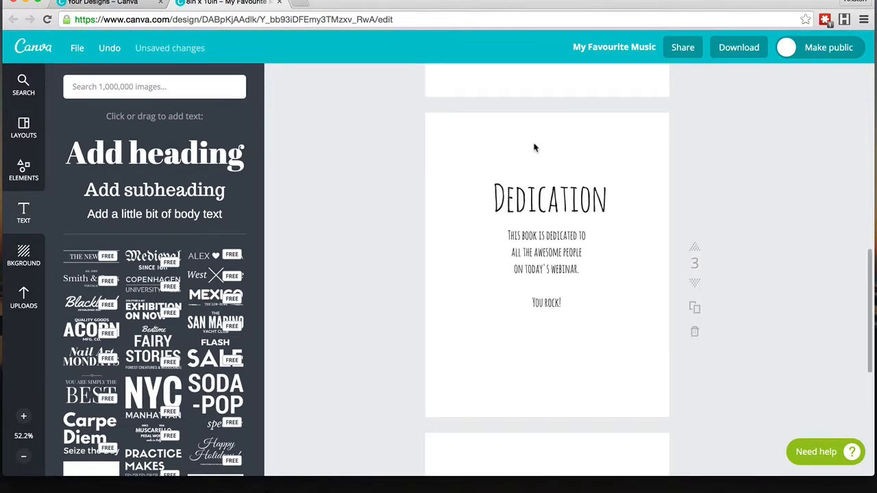
{"action": "scroll", "coordinate": [533, 240], "scroll_direction": "down", "scroll_amount": 5}
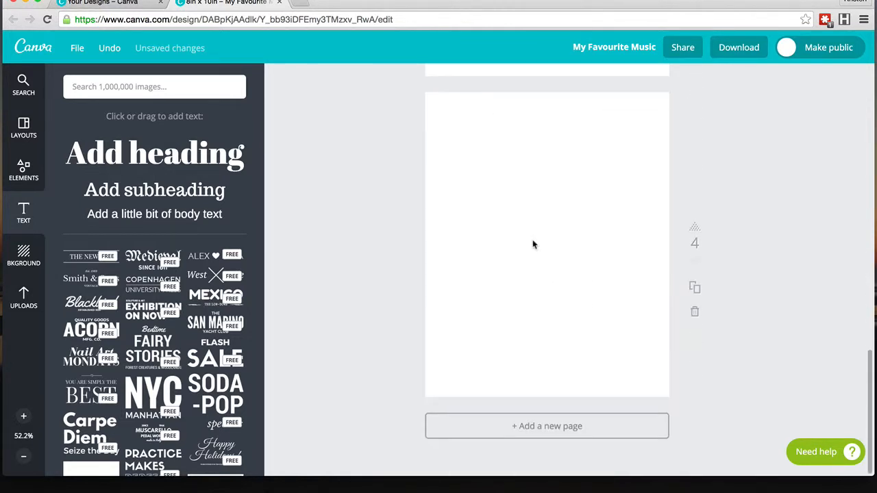
{"action": "left_click", "coordinate": [558, 428]}
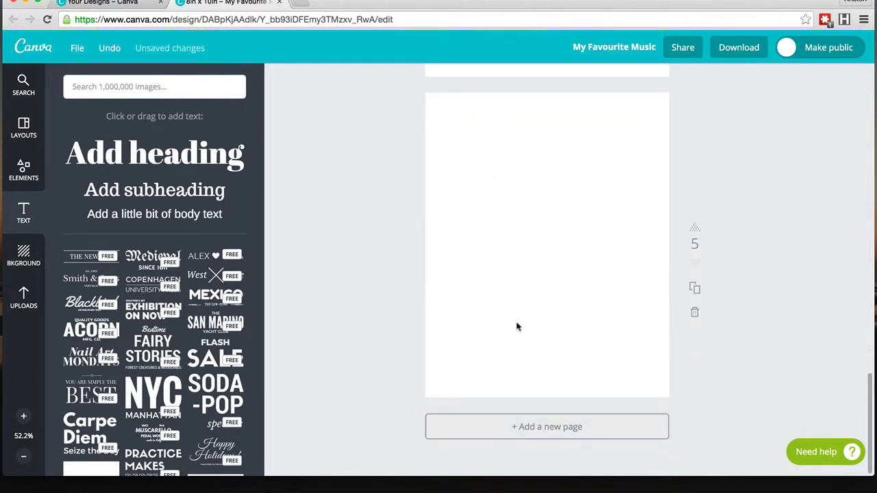
Step: Copy the title and subtitle from the cover and paste them at the top of the fifth page
{"action": "scroll", "coordinate": [510, 327], "scroll_direction": "up", "scroll_amount": 15}
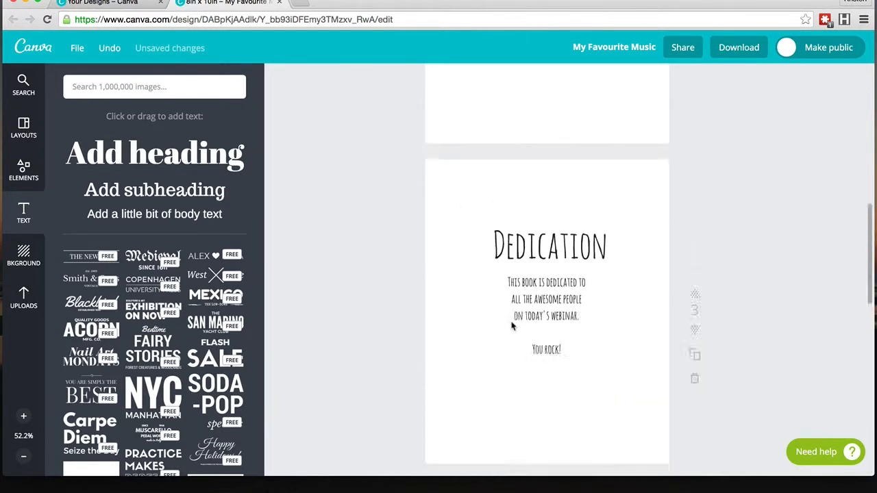
{"action": "left_click", "coordinate": [546, 194]}
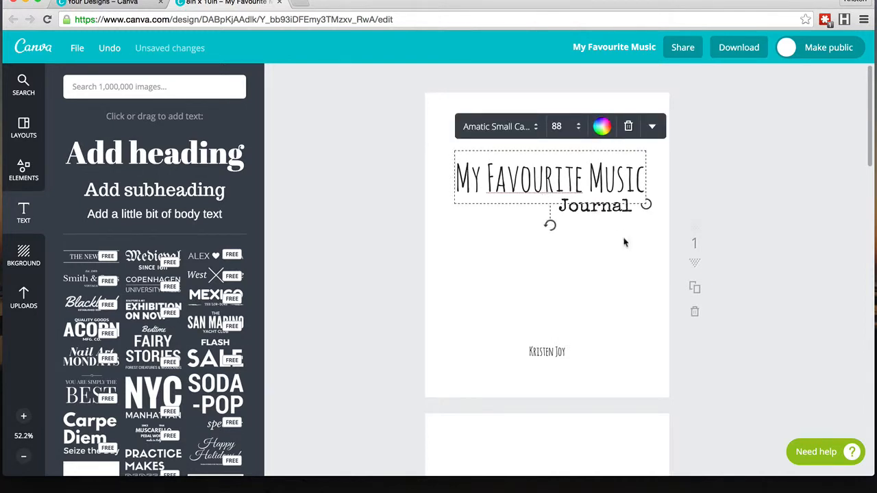
{"action": "left_click_drag", "start_coordinate": [629, 238], "coordinate": [558, 163]}
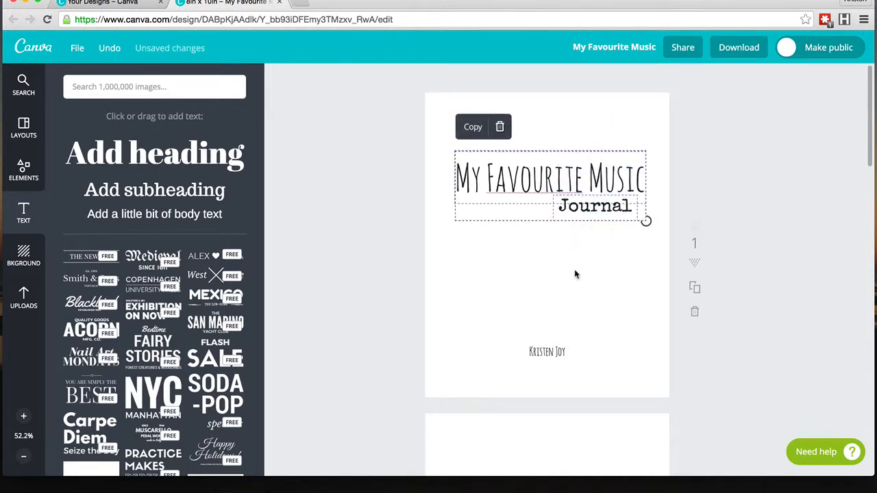
{"action": "scroll", "coordinate": [574, 272], "scroll_direction": "down", "scroll_amount": 15}
{"action": "scroll", "coordinate": [575, 272], "scroll_direction": "down", "scroll_amount": 5}
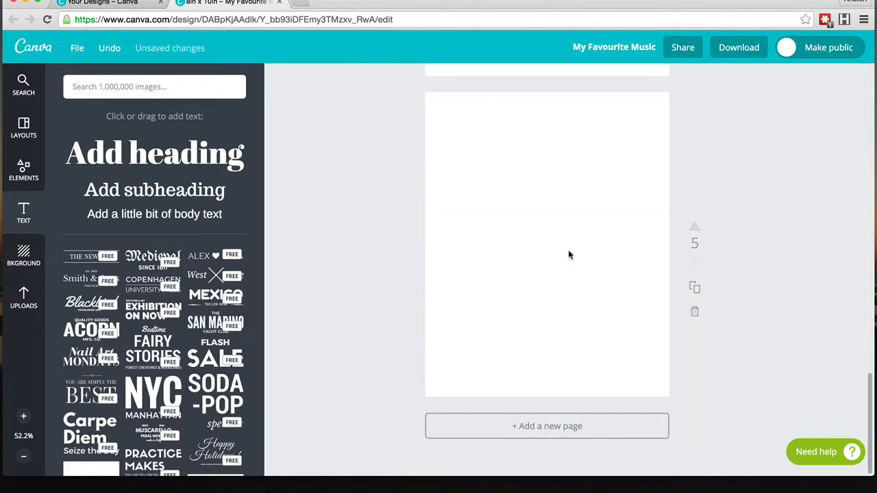
{"action": "key", "text": "super+v"}
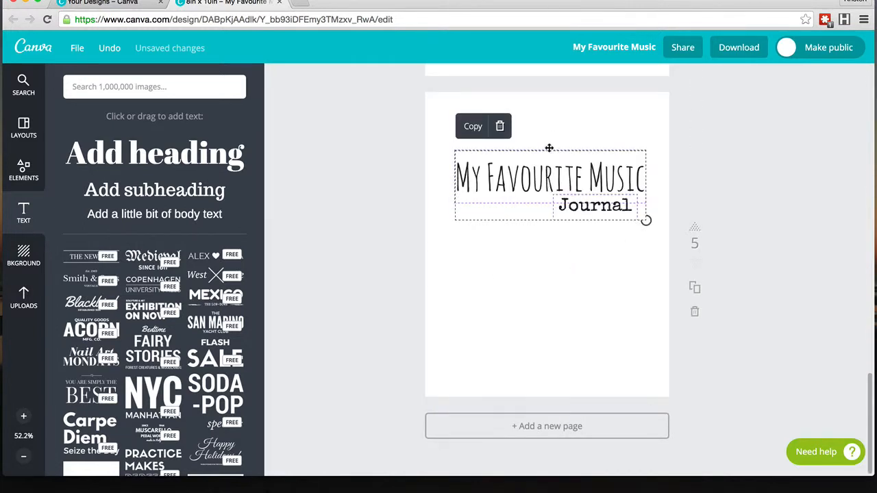
{"action": "left_click_drag", "start_coordinate": [549, 148], "coordinate": [546, 100]}
{"action": "left_click", "coordinate": [581, 179]}
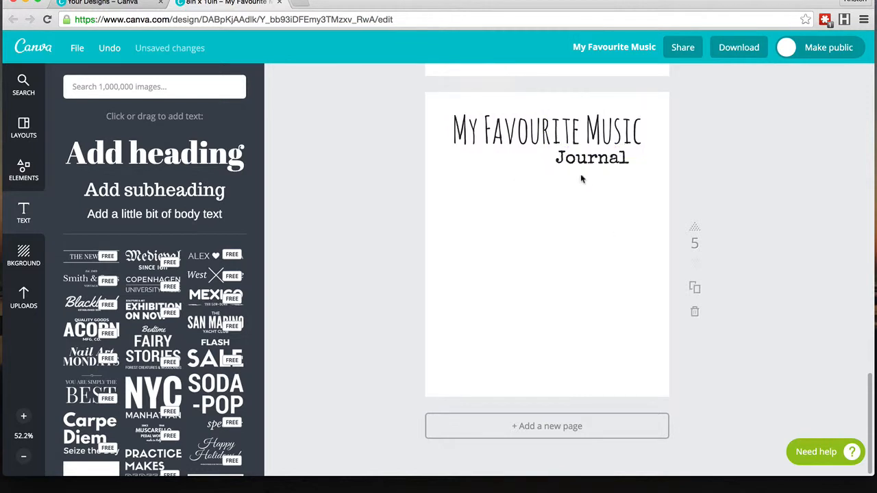
Step: Set the pasted title's font size to 36
{"action": "left_click", "coordinate": [554, 141]}
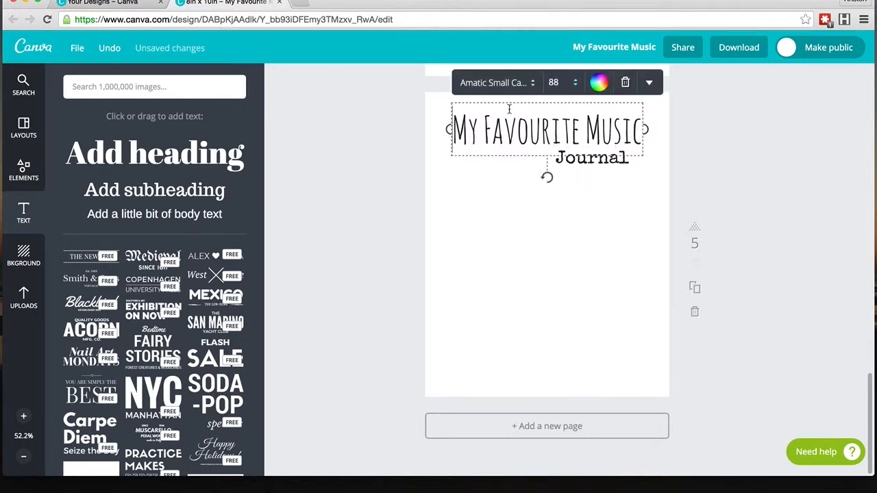
{"action": "left_click", "coordinate": [555, 82]}
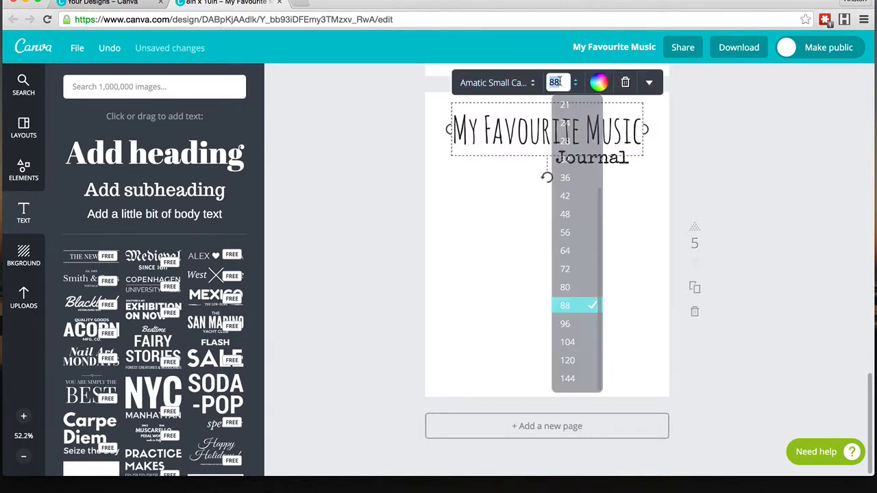
{"action": "left_click", "coordinate": [569, 178]}
Step: Replace the pasted title's text with Classical Favorites
{"action": "triple_click", "coordinate": [555, 113]}
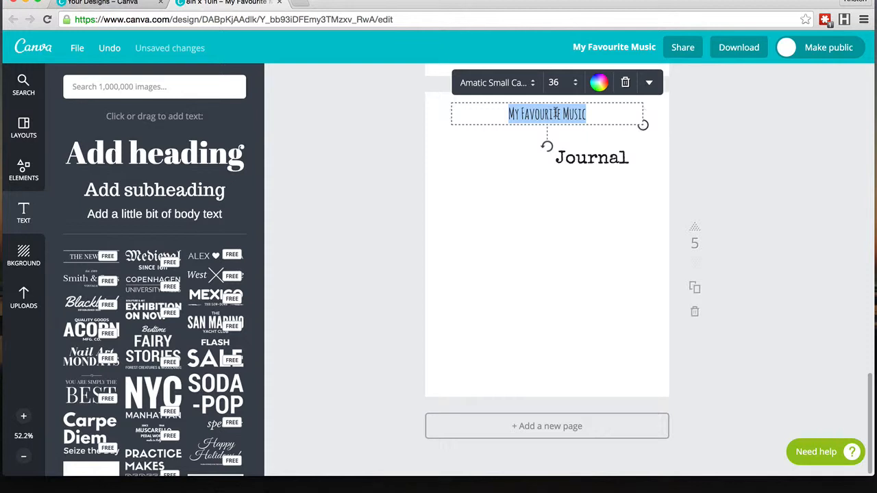
{"action": "type", "text": "Classical"}
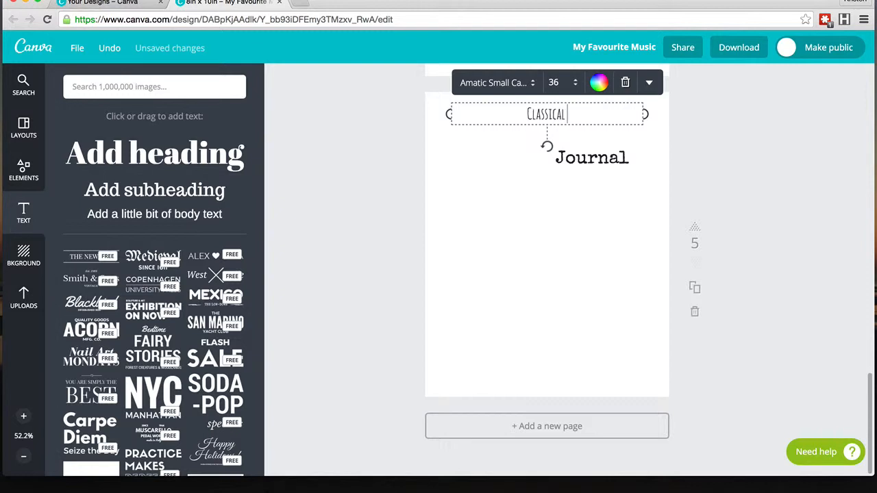
{"action": "key", "text": "BackSpace"}
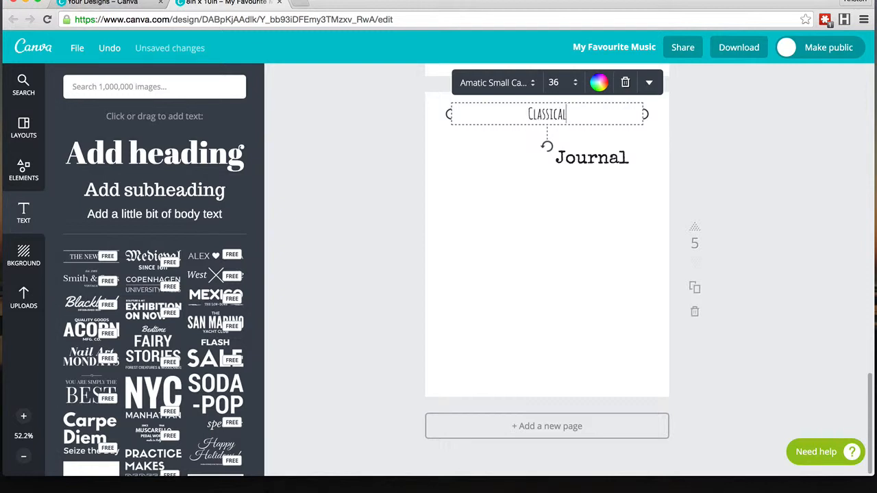
{"action": "type", "text": "Favorites"}
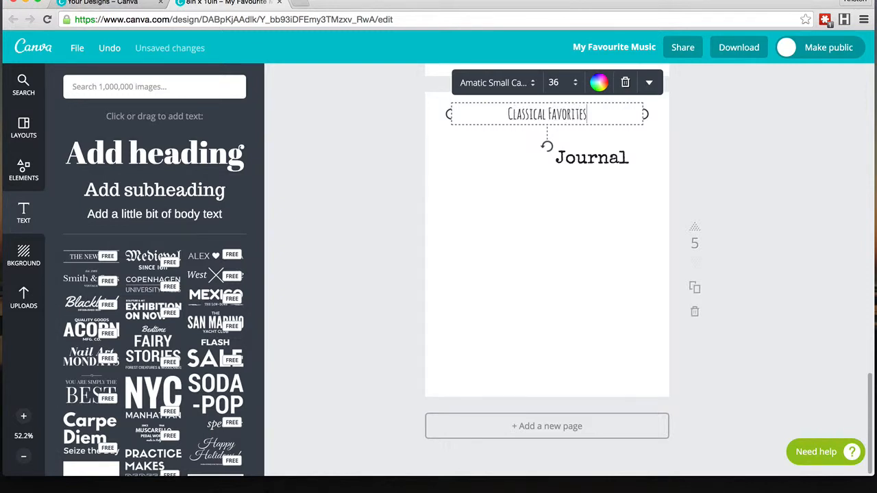
Step: Move the Journal subtitle to the page's upper left below the title and set its size to 18
{"action": "left_click", "coordinate": [598, 161]}
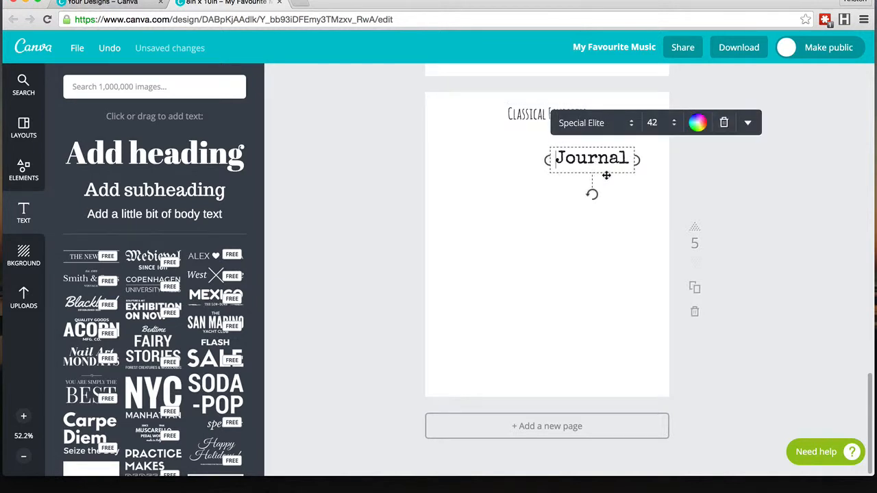
{"action": "left_click_drag", "start_coordinate": [606, 175], "coordinate": [491, 155]}
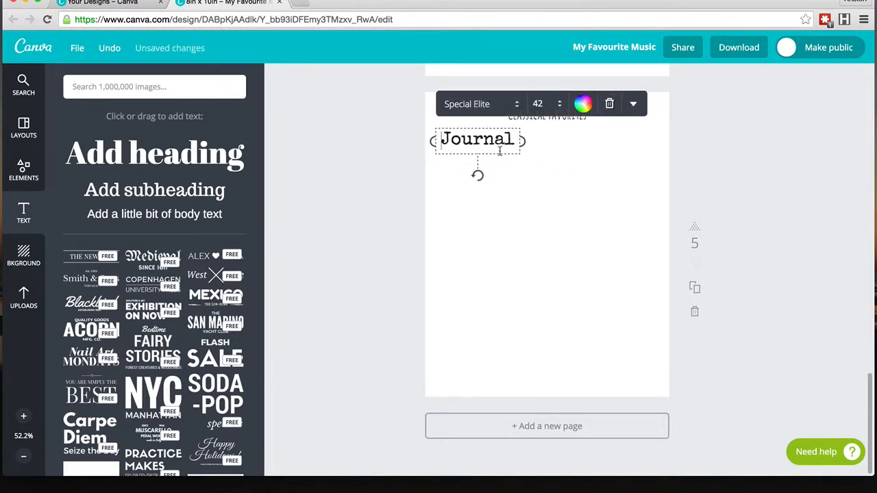
{"action": "left_click", "coordinate": [554, 103]}
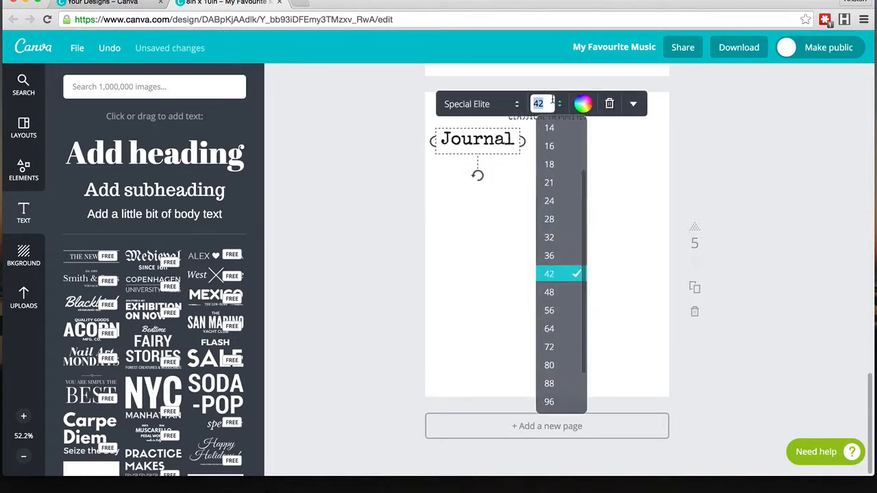
{"action": "left_click", "coordinate": [558, 174]}
Step: Replace the subtitle's text with Name of songs and nudge it slightly down
{"action": "double_click", "coordinate": [477, 134]}
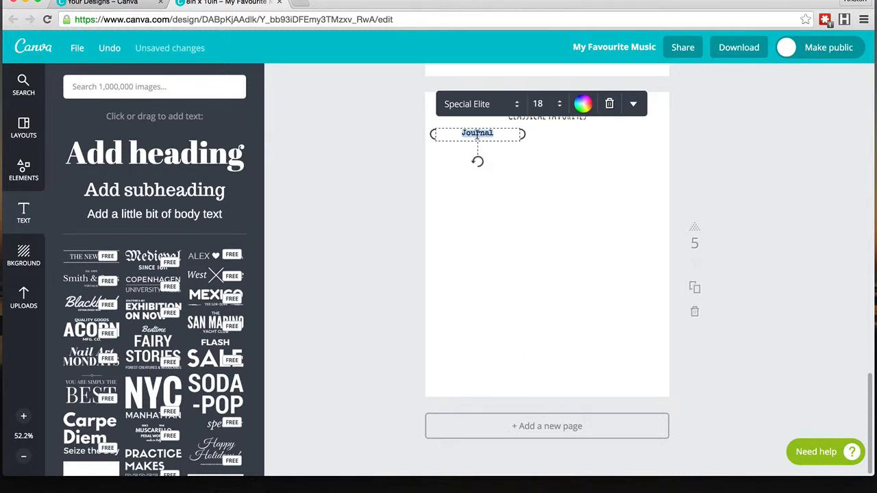
{"action": "type", "text": "Name of songs"}
{"action": "left_click", "coordinate": [575, 182]}
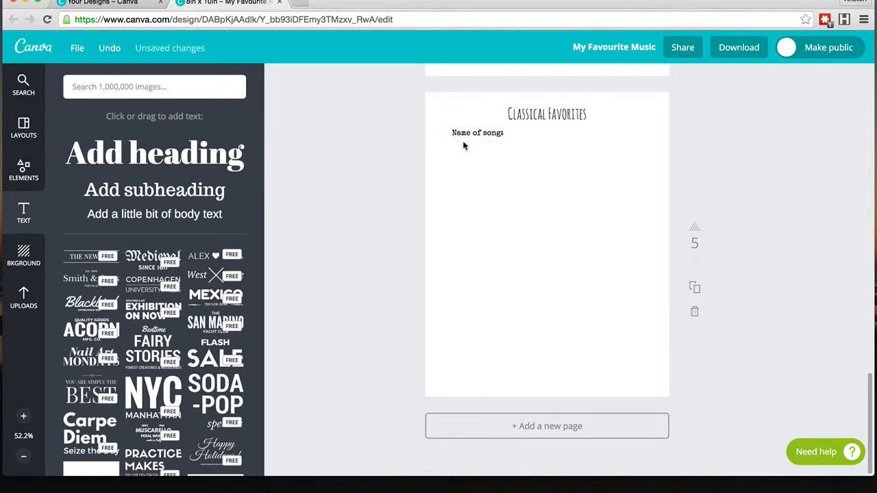
{"action": "left_click_drag", "start_coordinate": [467, 136], "coordinate": [465, 138]}
Step: Add a body text box, replace its text with a long underscore line, and place it beside "Name of song:"
{"action": "left_click", "coordinate": [148, 215]}
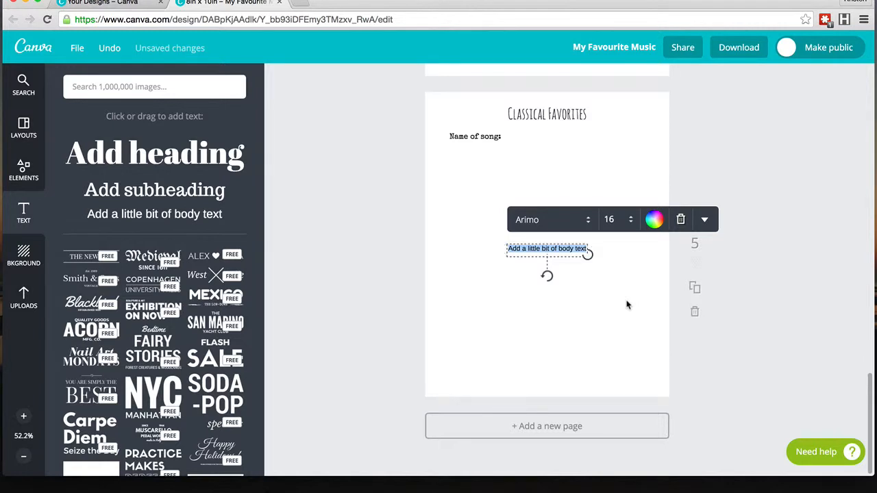
{"action": "key", "text": "BackSpace"}
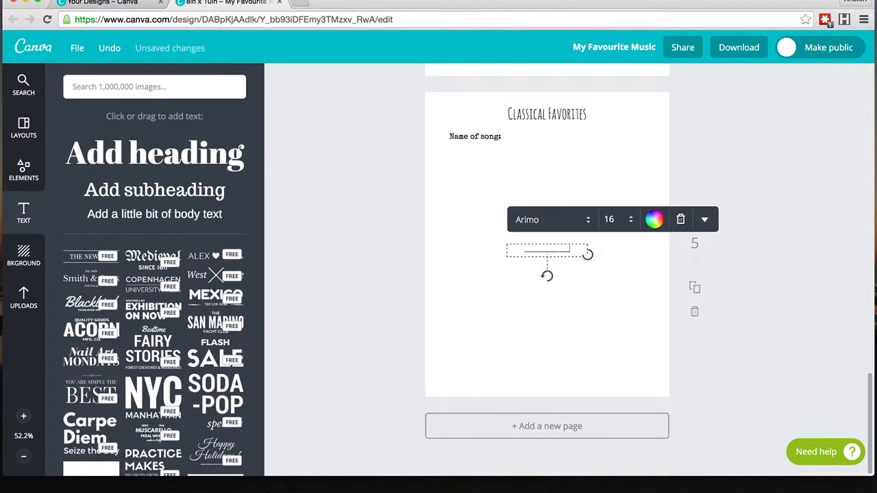
{"action": "type", "text": "_______________________________"}
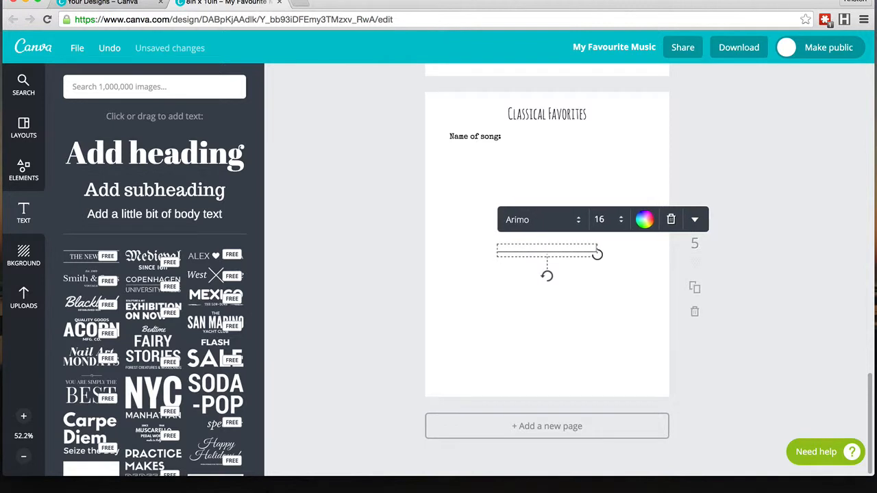
{"action": "type", "text": "_____________________________"}
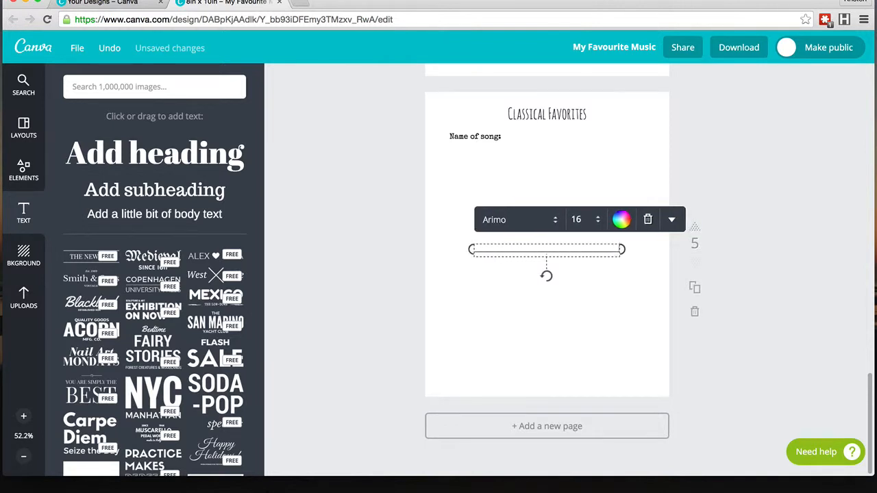
{"action": "left_click", "coordinate": [599, 335]}
{"action": "left_click_drag", "start_coordinate": [554, 253], "coordinate": [583, 142]}
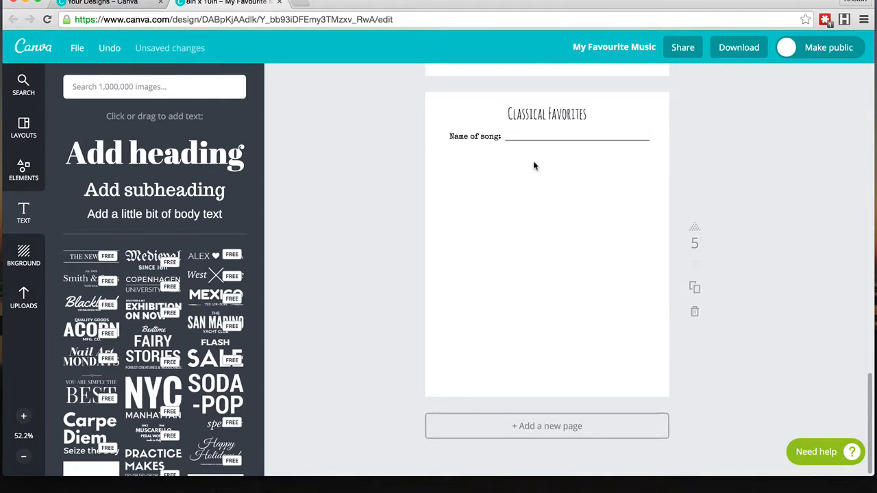
Step: Duplicate the "Name of song:" label with its line and move the copy just below
{"action": "left_click", "coordinate": [490, 140]}
{"action": "left_click", "coordinate": [458, 118]}
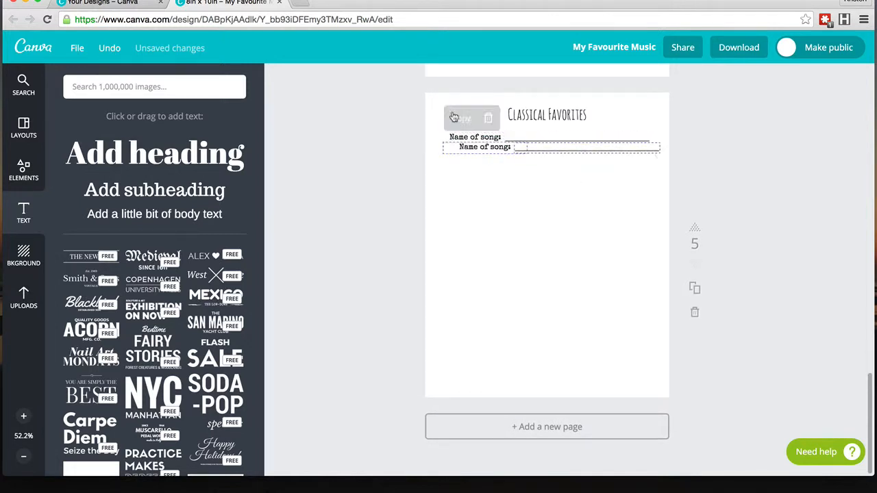
{"action": "left_click_drag", "start_coordinate": [527, 153], "coordinate": [519, 161]}
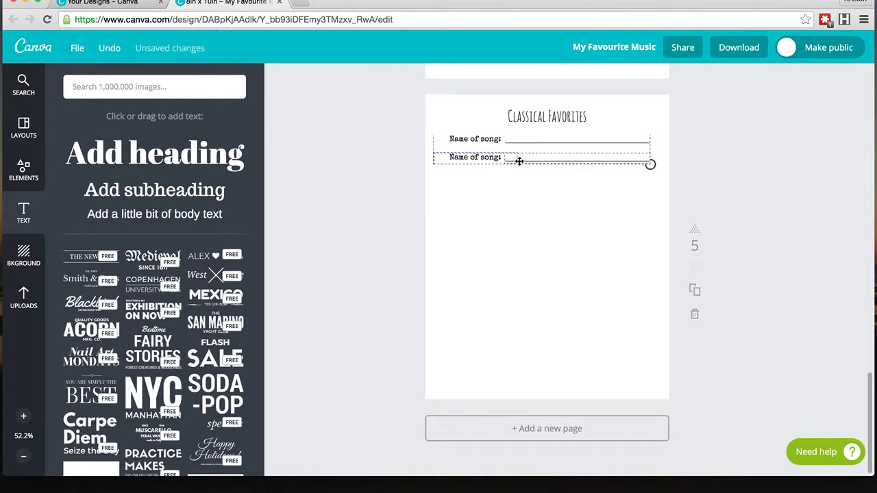
{"action": "left_click", "coordinate": [527, 201]}
Step: Replace the copied label's text with "This song makes me feel like:" and widen it onto one line
{"action": "left_click", "coordinate": [496, 158]}
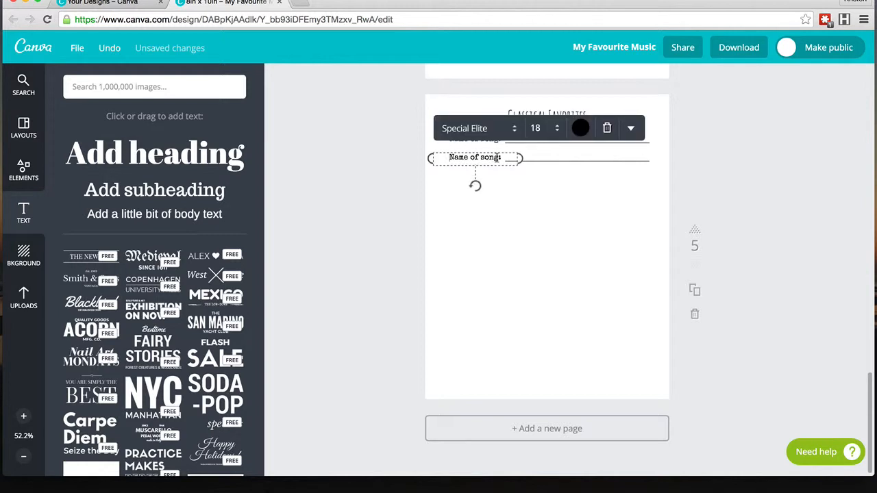
{"action": "left_click_drag", "start_coordinate": [465, 159], "coordinate": [496, 160]}
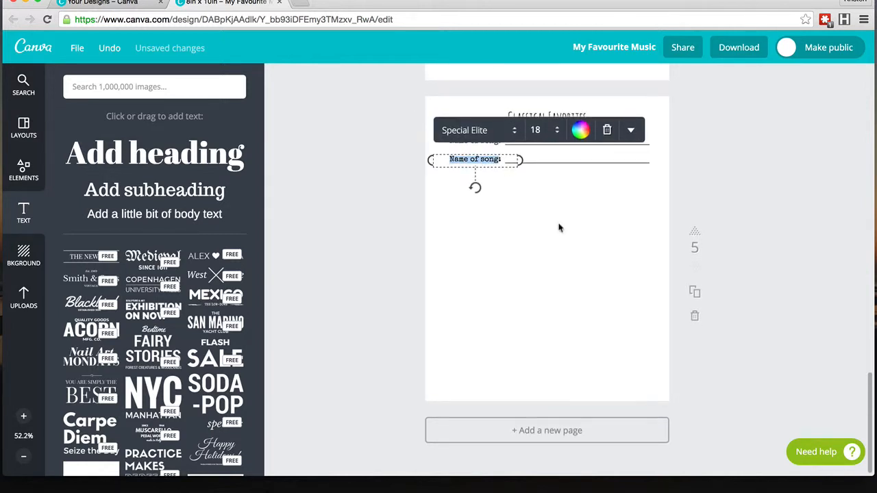
{"action": "type", "text": "This son"}
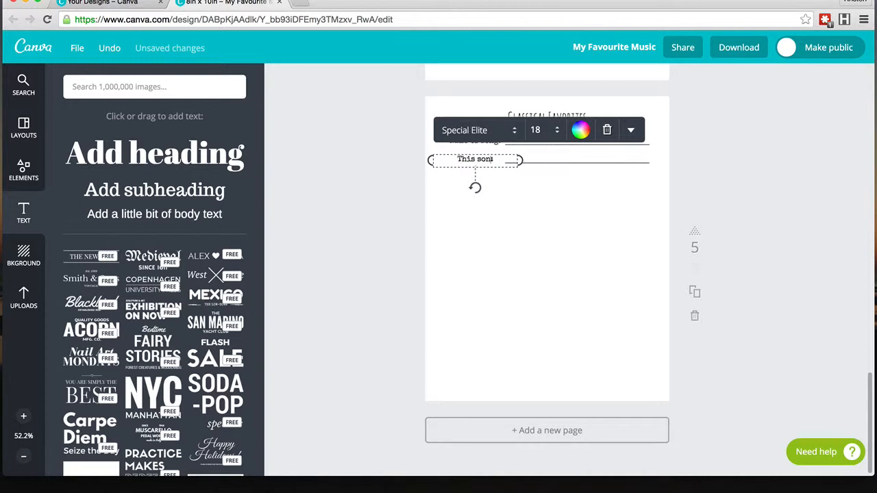
{"action": "type", "text": "g makes me feel like"}
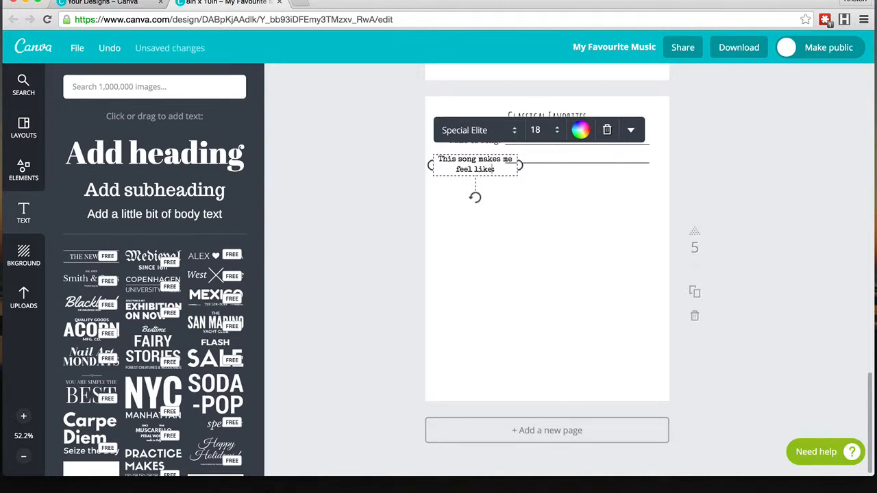
{"action": "left_click_drag", "start_coordinate": [520, 166], "coordinate": [581, 161]}
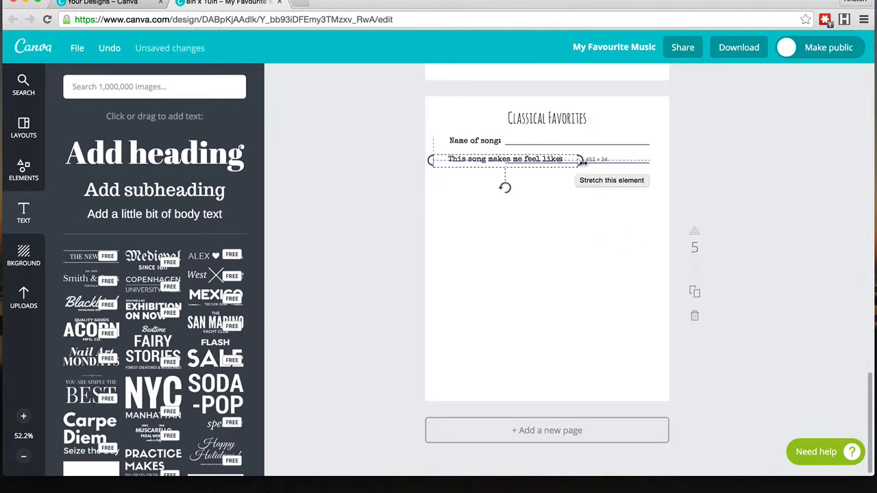
{"action": "left_click", "coordinate": [473, 204]}
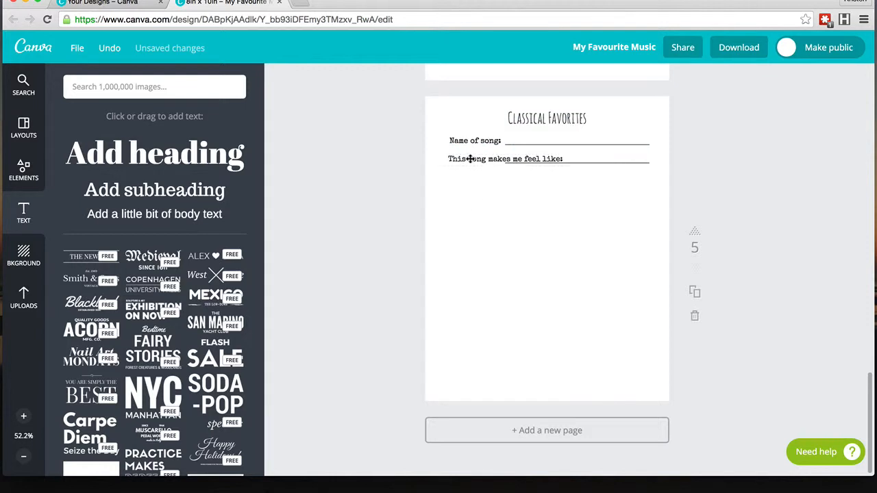
Step: Set both song labels to right alignment and line them up along the page's left margin
{"action": "left_click", "coordinate": [470, 160]}
{"action": "left_click", "coordinate": [451, 198]}
{"action": "left_click_drag", "start_coordinate": [443, 122], "coordinate": [460, 176]}
{"action": "left_click", "coordinate": [478, 233]}
{"action": "left_click", "coordinate": [463, 140]}
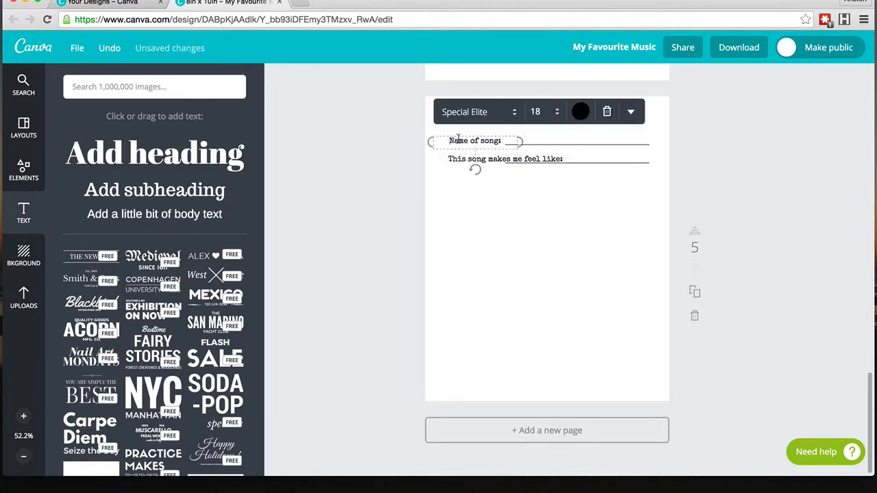
{"action": "left_click", "coordinate": [633, 116]}
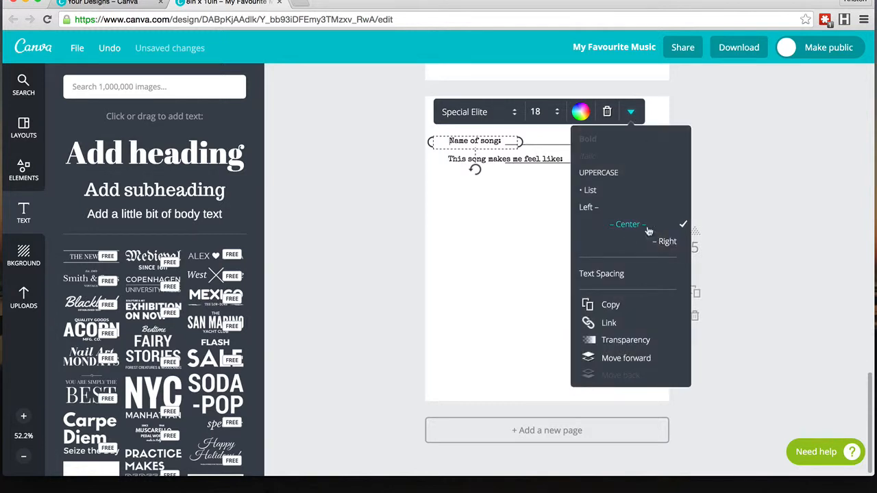
{"action": "left_click", "coordinate": [593, 213]}
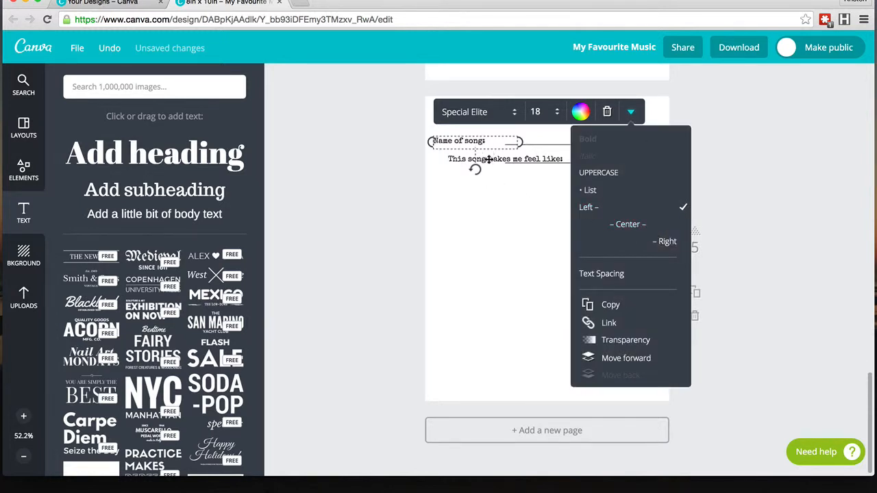
{"action": "left_click", "coordinate": [668, 244]}
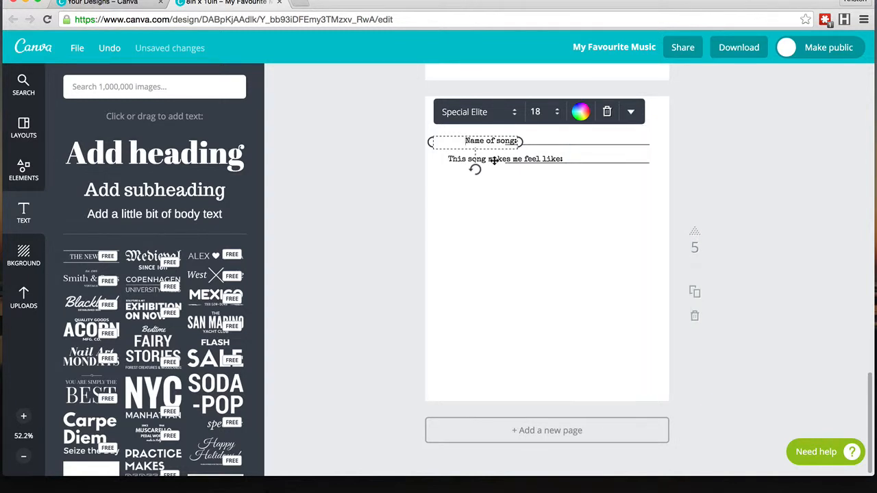
{"action": "left_click", "coordinate": [515, 191]}
{"action": "left_click", "coordinate": [500, 159]}
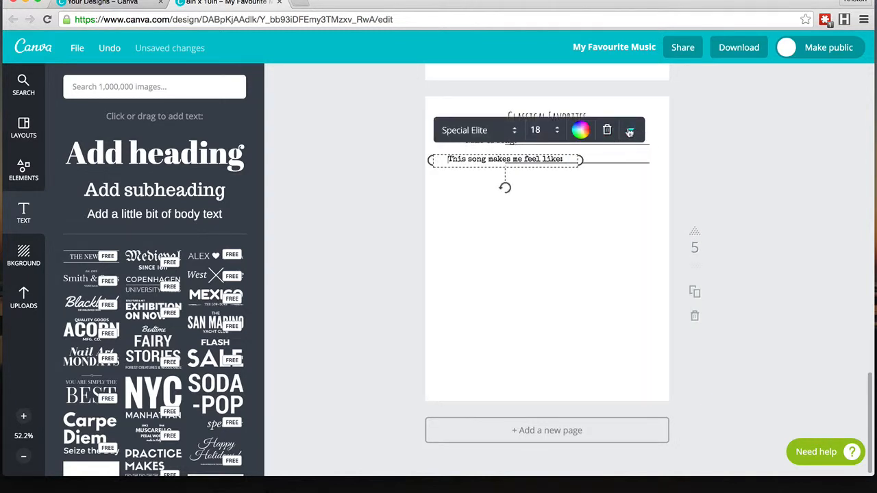
{"action": "left_click", "coordinate": [631, 130]}
{"action": "left_click", "coordinate": [658, 264]}
{"action": "left_click", "coordinate": [483, 221]}
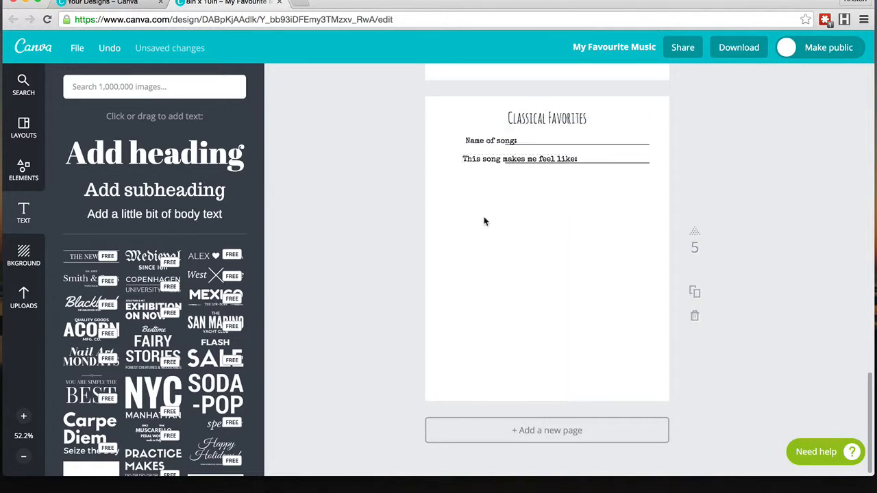
{"action": "left_click_drag", "start_coordinate": [479, 139], "coordinate": [563, 162]}
{"action": "left_click", "coordinate": [596, 163]}
Step: Shorten the underscore line beside "This song makes me feel like:" so it fits after the label
{"action": "double_click", "coordinate": [579, 168]}
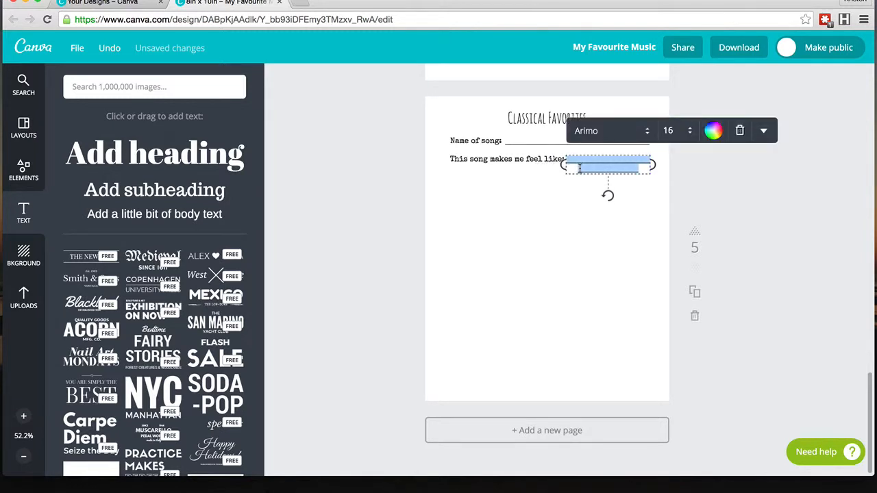
{"action": "left_click", "coordinate": [580, 168]}
{"action": "double_click", "coordinate": [638, 169]}
{"action": "left_click", "coordinate": [638, 169]}
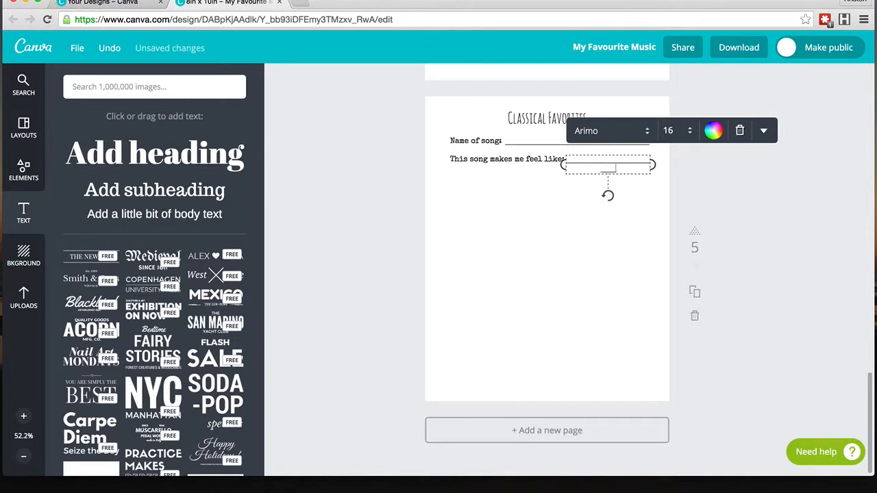
{"action": "key", "text": "BackSpace"}
{"action": "left_click", "coordinate": [633, 197]}
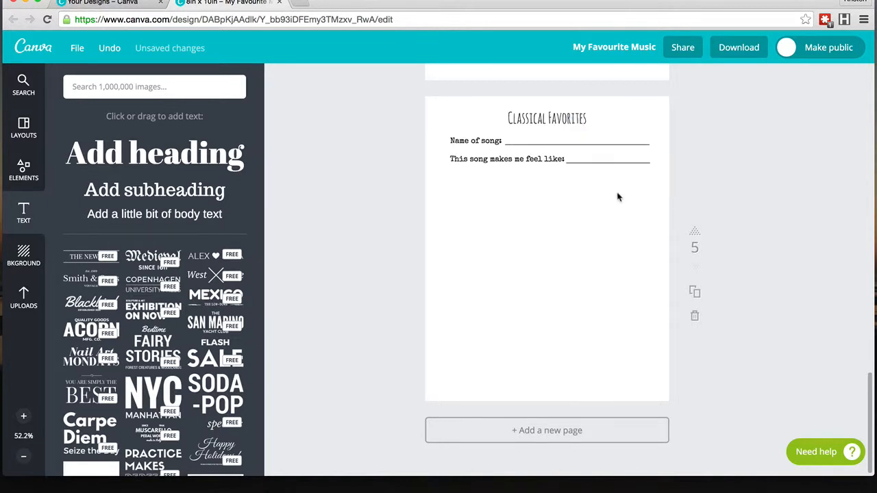
Step: Copy the "Name of song:" underscore line and place the copy as a full-width line below the second label
{"action": "left_click", "coordinate": [582, 144]}
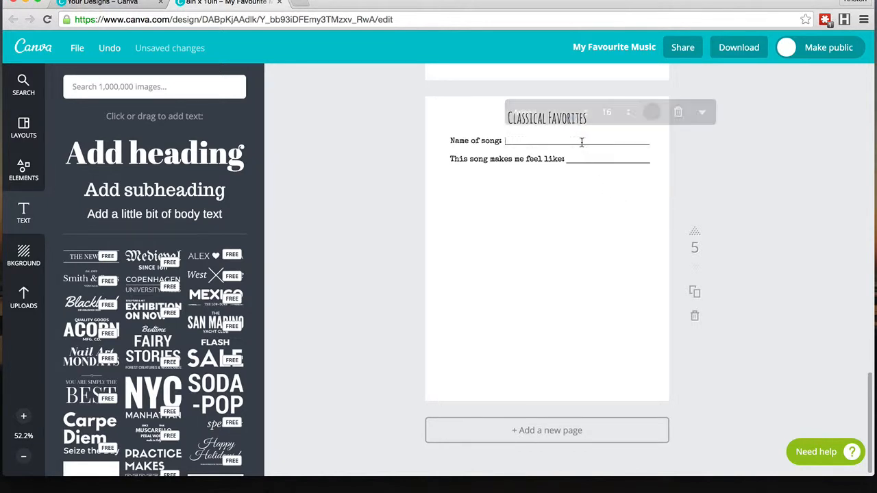
{"action": "left_click", "coordinate": [702, 113]}
{"action": "left_click", "coordinate": [695, 306]}
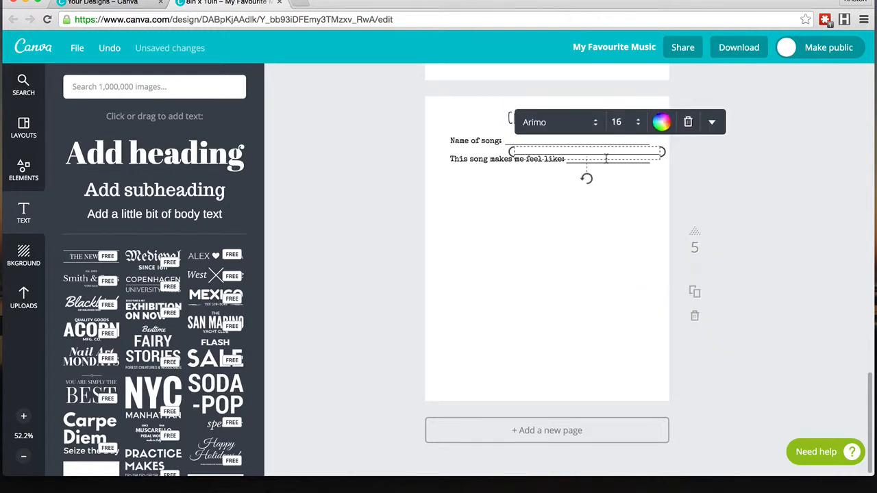
{"action": "left_click_drag", "start_coordinate": [598, 166], "coordinate": [654, 176]}
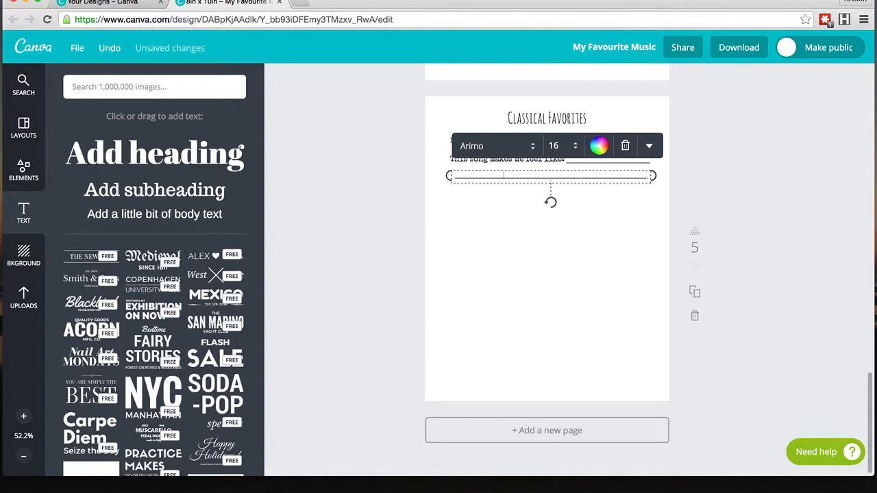
{"action": "left_click", "coordinate": [577, 217]}
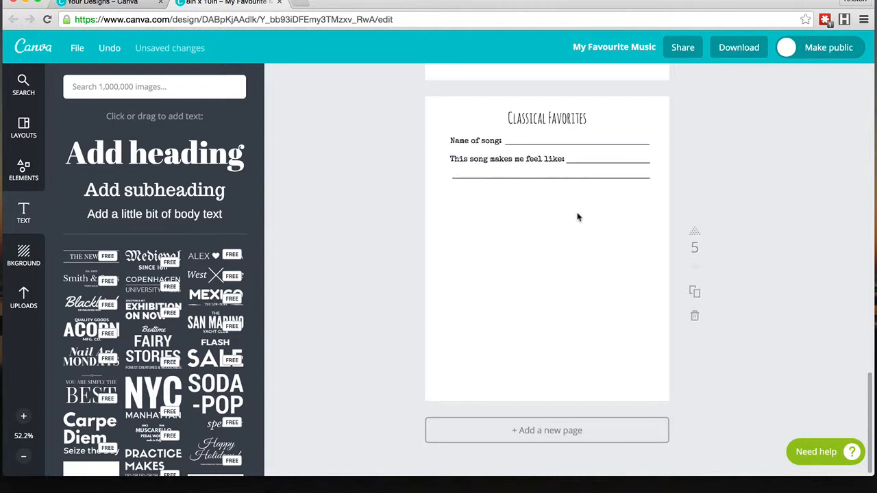
{"action": "left_click", "coordinate": [544, 177]}
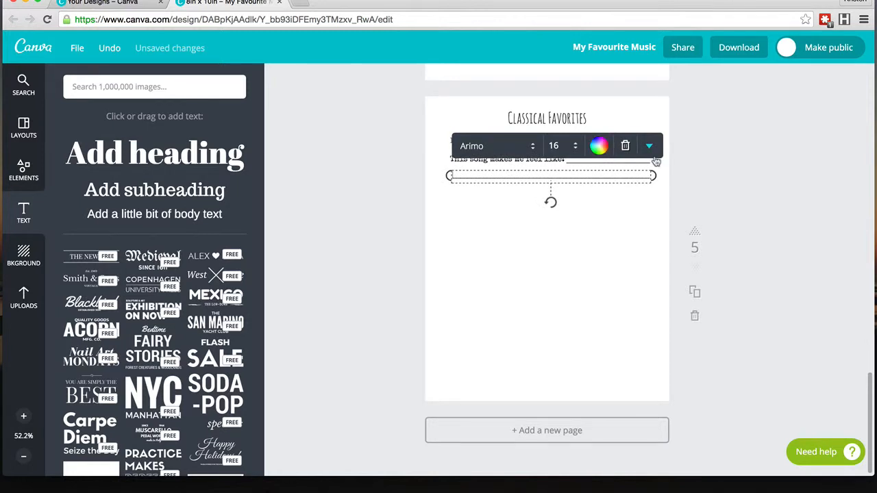
{"action": "key", "text": "super+v"}
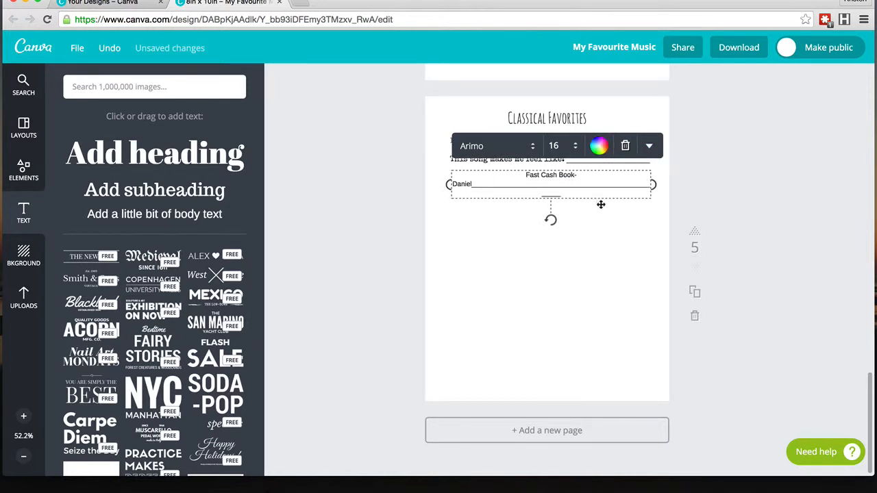
{"action": "key", "text": "super+z"}
Step: Copy the full-width writing line and position the duplicate just beneath it
{"action": "left_click", "coordinate": [649, 145]}
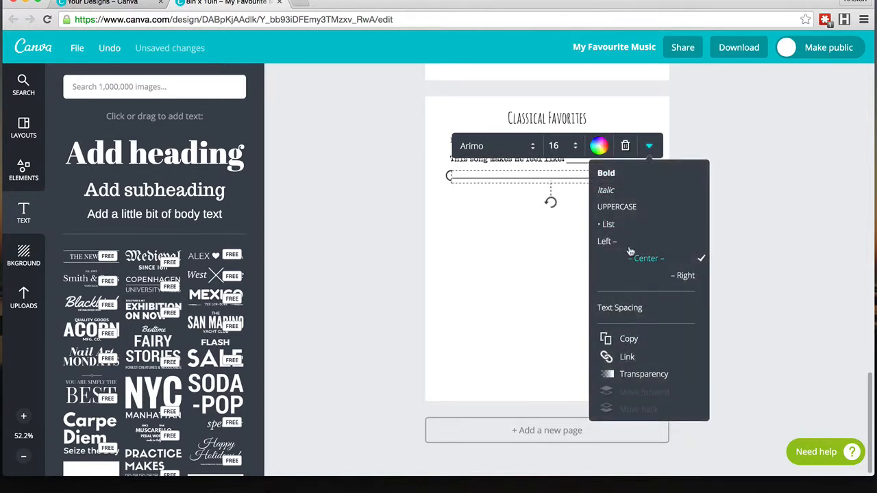
{"action": "left_click", "coordinate": [628, 338]}
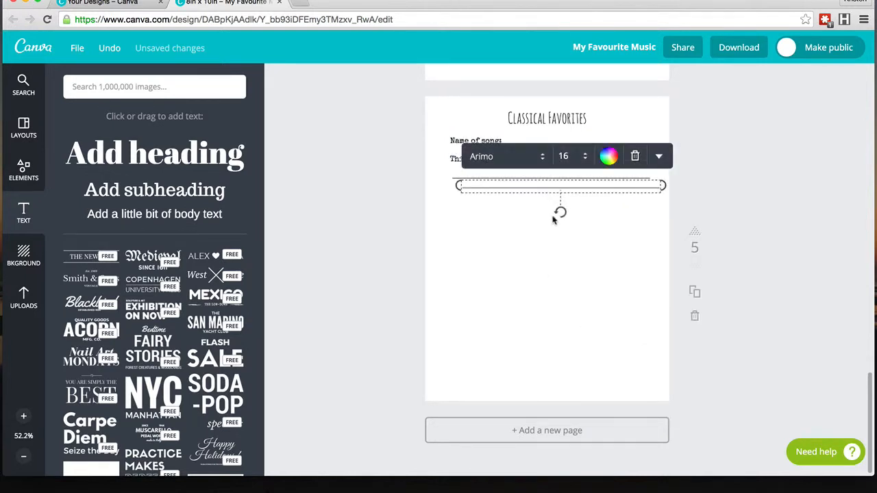
{"action": "left_click_drag", "start_coordinate": [542, 196], "coordinate": [537, 200]}
{"action": "left_click", "coordinate": [504, 242]}
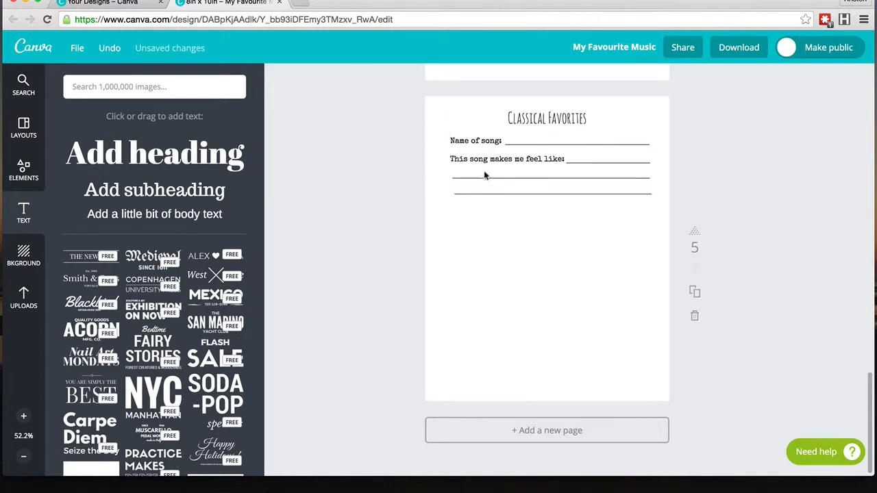
Step: Select both full-width lines, duplicate them, and place the pair below to make four writing lines
{"action": "left_click_drag", "start_coordinate": [524, 193], "coordinate": [522, 177]}
{"action": "left_click", "coordinate": [520, 240]}
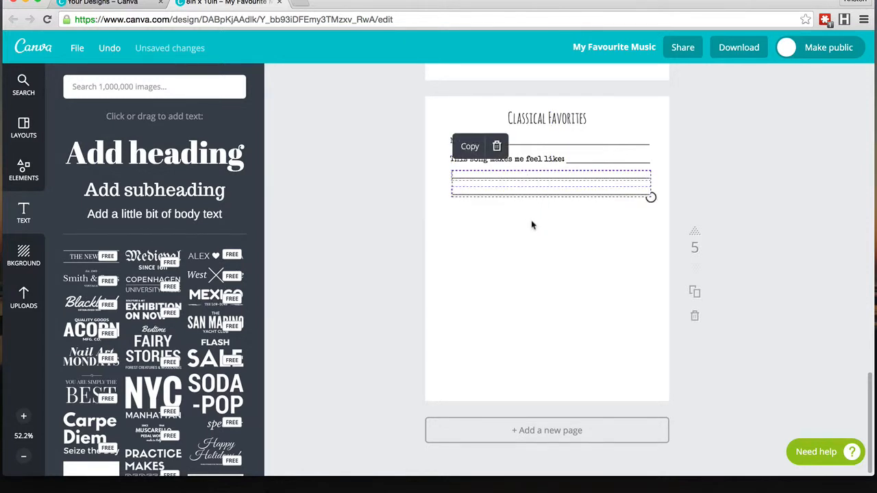
{"action": "key", "text": "super+v"}
{"action": "left_click_drag", "start_coordinate": [547, 203], "coordinate": [538, 224]}
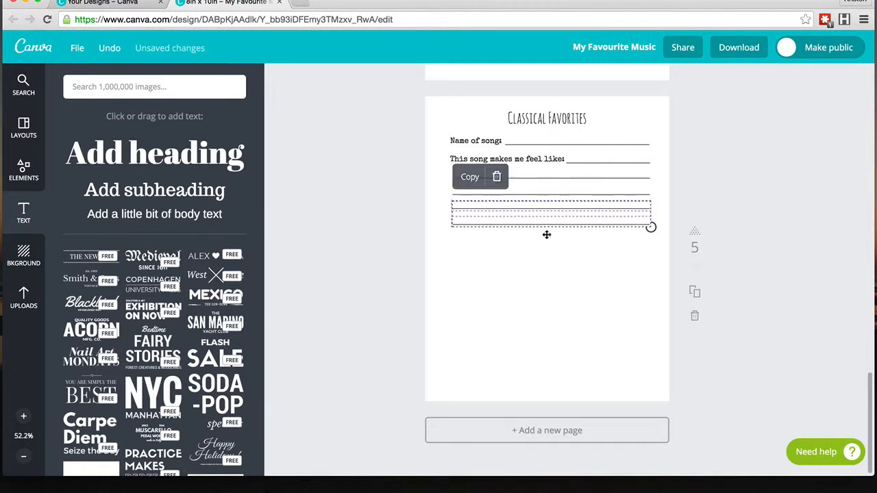
{"action": "left_click", "coordinate": [548, 257]}
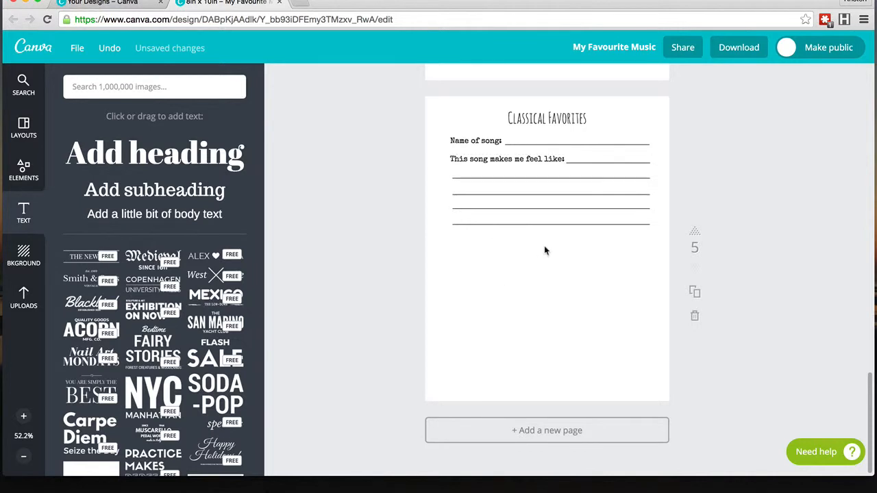
Step: Duplicate the "This song makes me feel like:" label with its four writing lines and place the copy below them
{"action": "left_click_drag", "start_coordinate": [561, 242], "coordinate": [475, 154]}
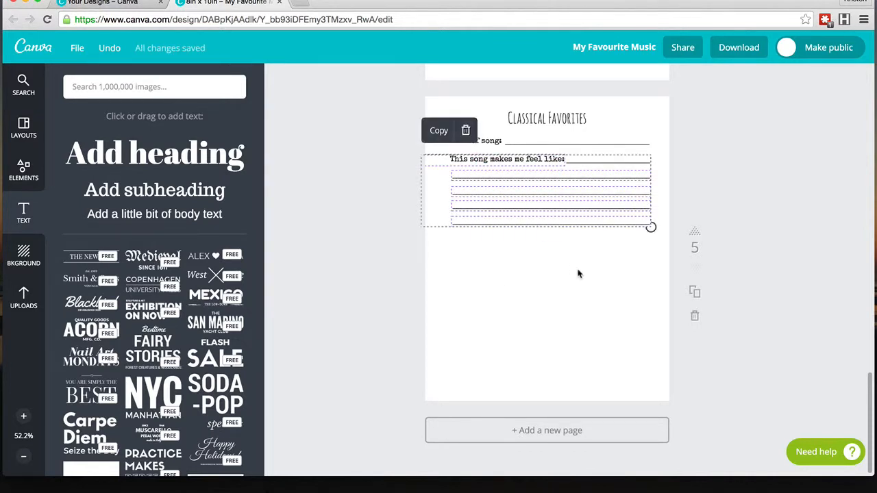
{"action": "left_click", "coordinate": [579, 273]}
{"action": "left_click_drag", "start_coordinate": [618, 259], "coordinate": [484, 153]}
{"action": "key", "text": "super+d"}
{"action": "left_click_drag", "start_coordinate": [566, 183], "coordinate": [561, 258]}
{"action": "left_click_drag", "start_coordinate": [562, 258], "coordinate": [562, 255]}
{"action": "left_click", "coordinate": [568, 358]}
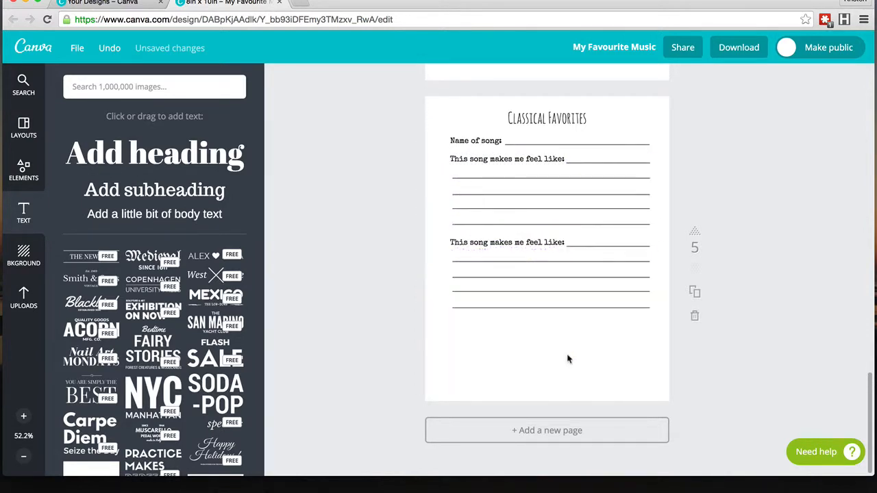
Step: Rewrite the copied label to read "When I like to listen:"
{"action": "double_click", "coordinate": [533, 242]}
{"action": "left_click", "coordinate": [562, 243]}
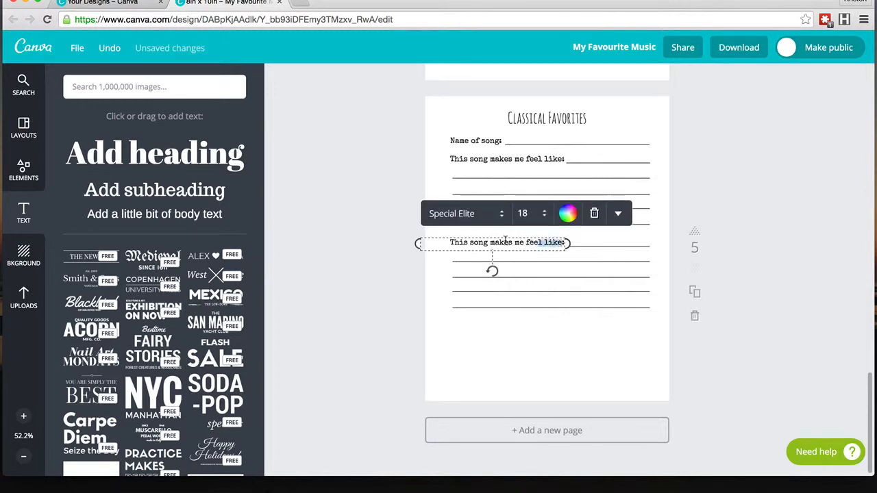
{"action": "left_click_drag", "start_coordinate": [505, 238], "coordinate": [448, 243]}
{"action": "type", "text": "When I l"}
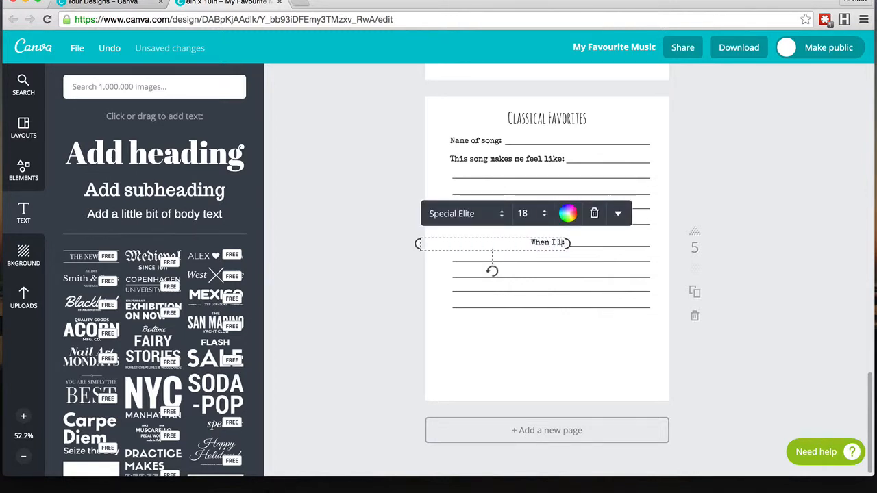
{"action": "type", "text": "ike to lis"}
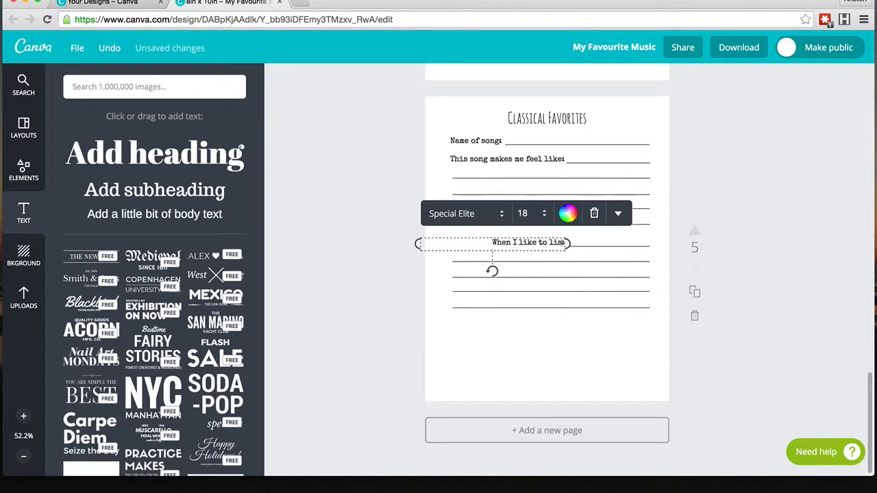
{"action": "type", "text": "ten to this"}
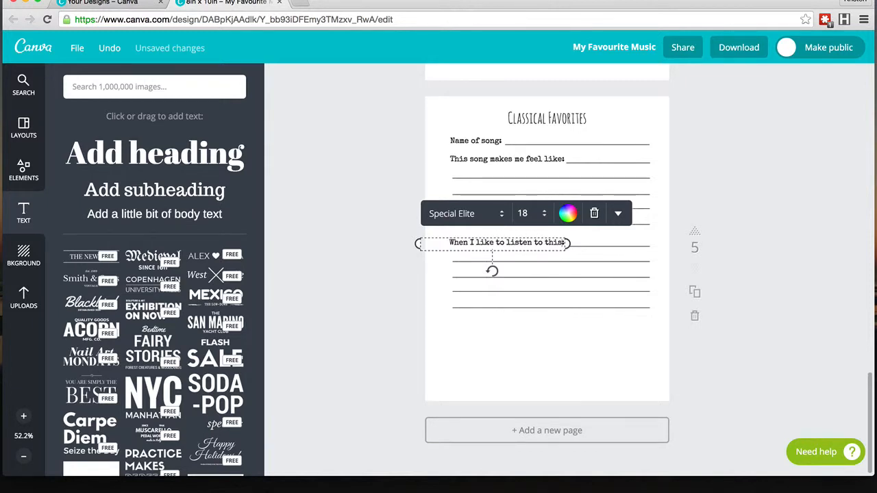
{"action": "key", "text": "BackSpace"}
{"action": "key", "text": "BackSpace"}
{"action": "key", "text": "BackSpace"}
{"action": "key", "text": "BackSpace"}
{"action": "key", "text": "BackSpace"}
{"action": "key", "text": "BackSpace"}
{"action": "key", "text": "BackSpace"}
{"action": "key", "text": "BackSpace"}
{"action": "key", "text": "BackSpace"}
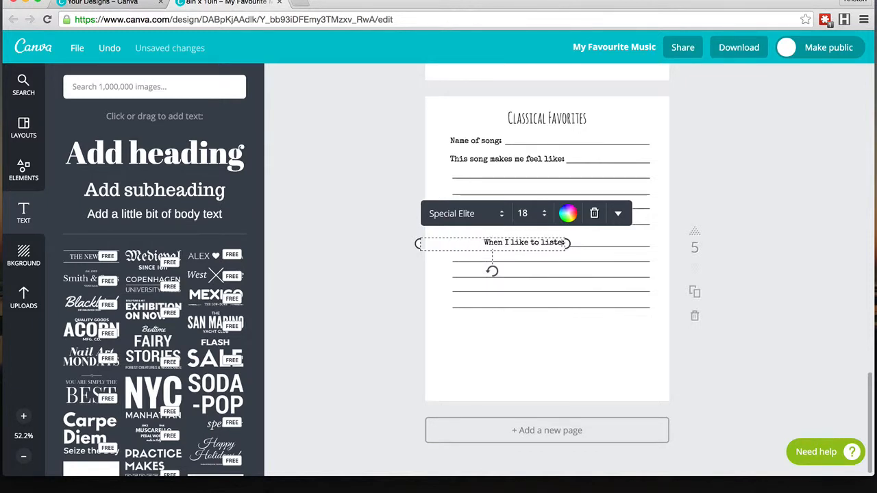
{"action": "type", "text": "n"}
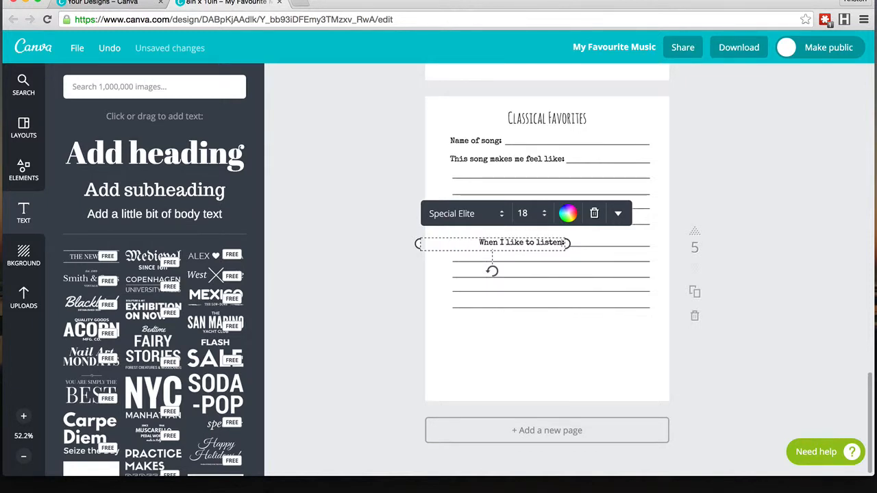
{"action": "left_click", "coordinate": [491, 360]}
Step: Move the underscore line up against "When I like to listen:" and lengthen it to fill the row
{"action": "left_click", "coordinate": [511, 244]}
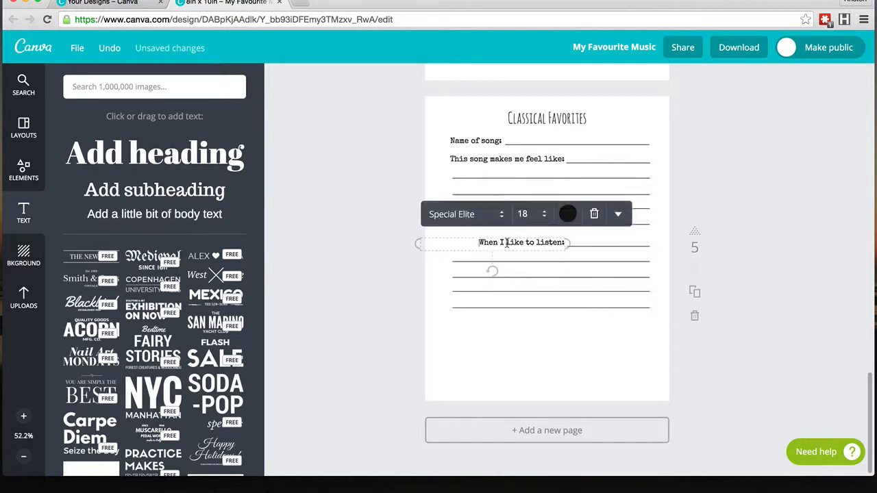
{"action": "left_click_drag", "start_coordinate": [568, 243], "coordinate": [540, 243]}
{"action": "left_click", "coordinate": [567, 244]}
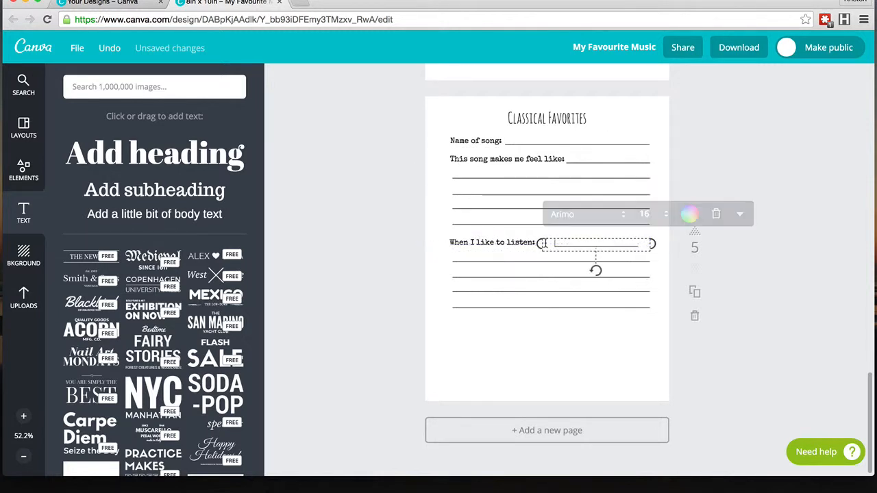
{"action": "type", "text": "________"}
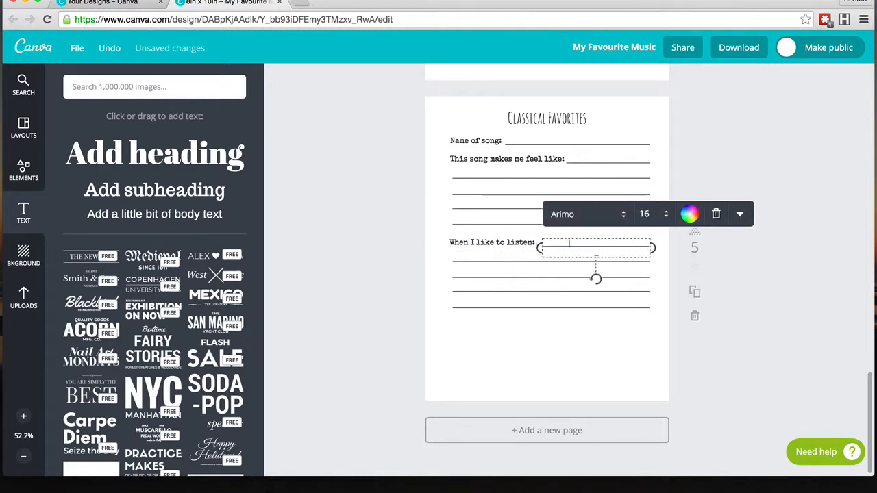
{"action": "key", "text": "BackSpace"}
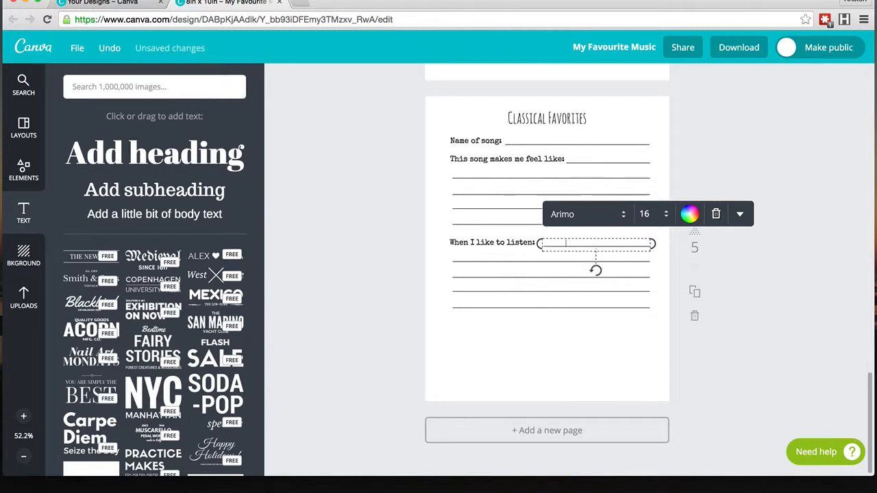
{"action": "left_click", "coordinate": [575, 370]}
{"action": "left_click", "coordinate": [545, 243]}
{"action": "left_click_drag", "start_coordinate": [539, 243], "coordinate": [532, 243]}
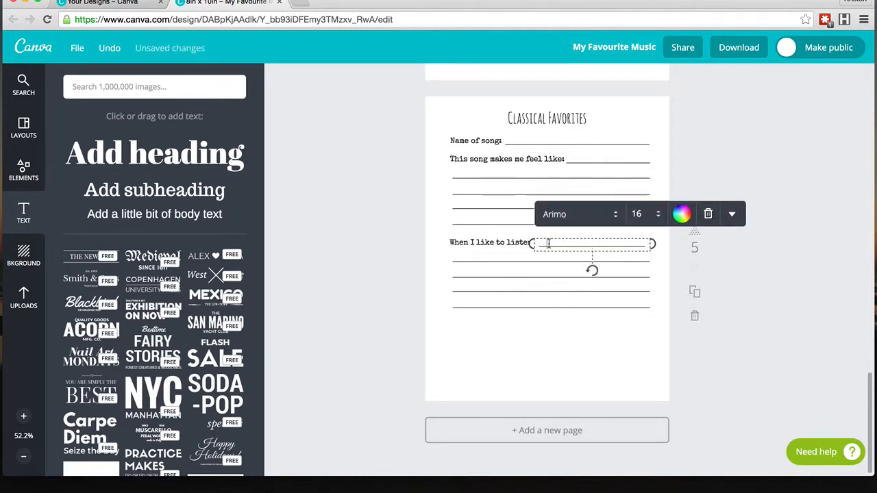
{"action": "type", "text": "__"}
{"action": "left_click", "coordinate": [562, 377]}
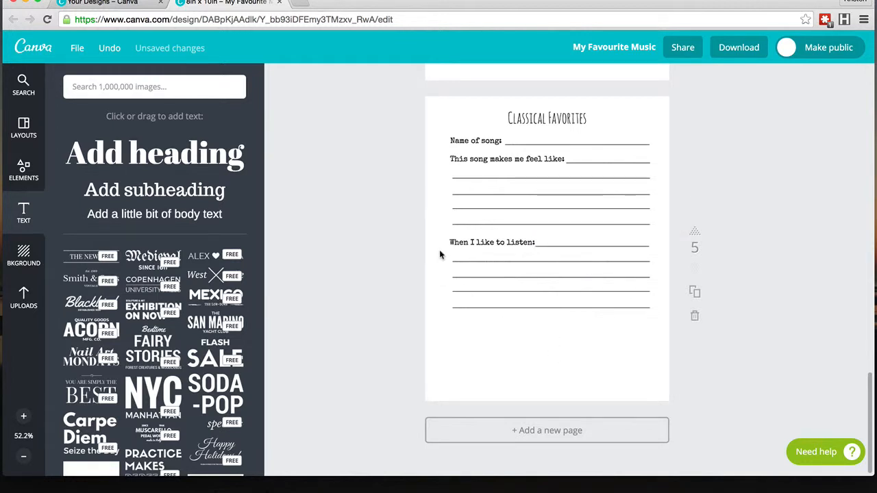
Step: Delete the writing lines beneath "When I like to listen:"
{"action": "left_click_drag", "start_coordinate": [579, 311], "coordinate": [546, 278]}
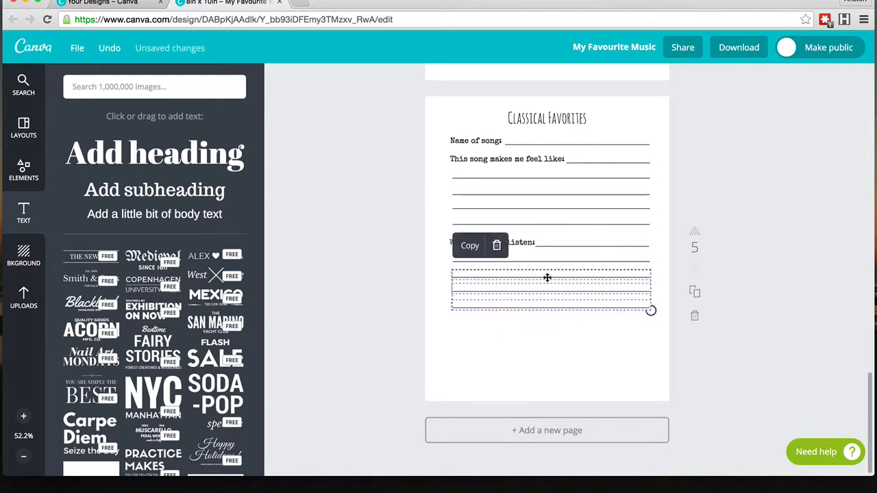
{"action": "key", "text": "Delete"}
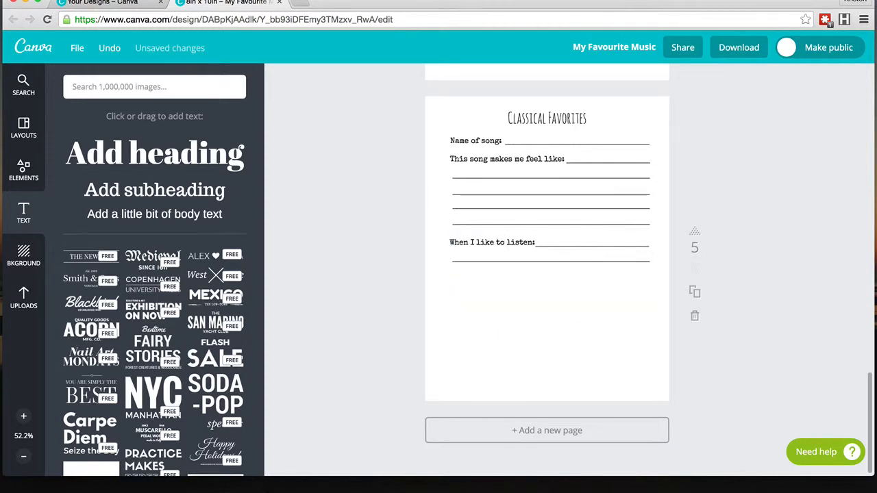
{"action": "left_click", "coordinate": [527, 259]}
{"action": "key", "text": "Delete"}
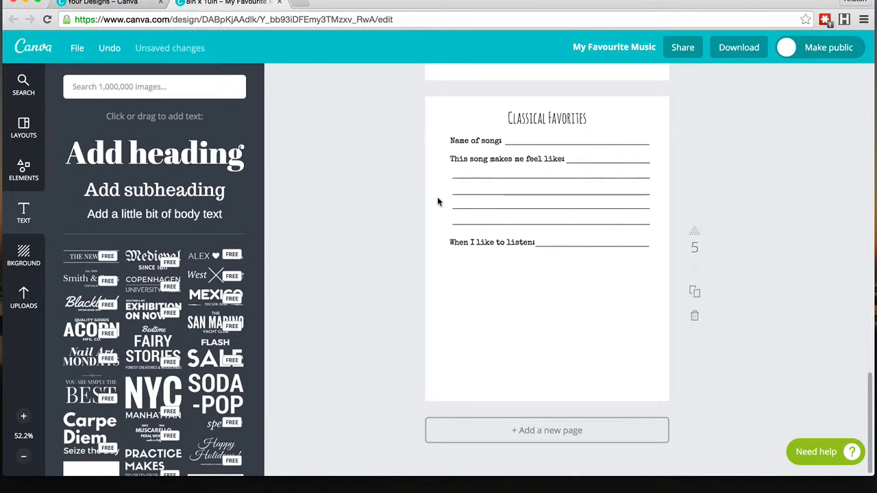
Step: Duplicate the "This song makes me feel like:" label with its writing lines and place the copy below "When I like to listen:"
{"action": "left_click_drag", "start_coordinate": [433, 229], "coordinate": [496, 162]}
{"action": "left_click", "coordinate": [670, 171]}
{"action": "left_click_drag", "start_coordinate": [659, 159], "coordinate": [479, 220]}
{"action": "key", "text": "super+d"}
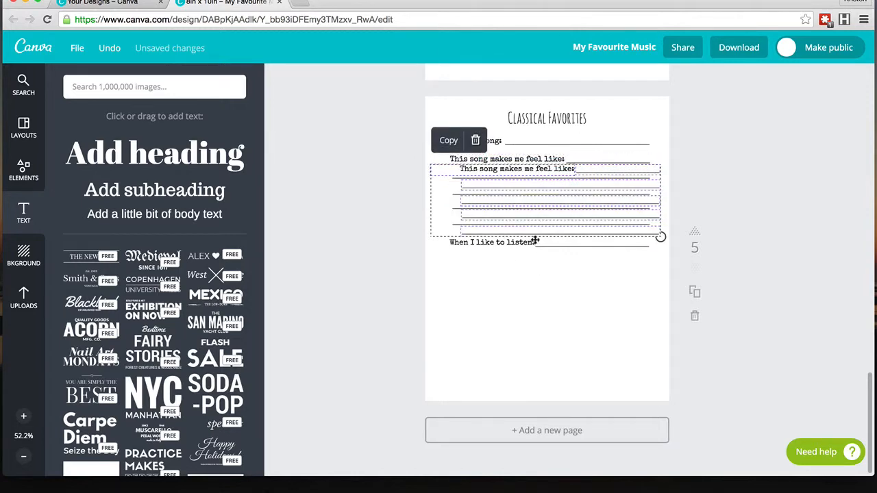
{"action": "left_click_drag", "start_coordinate": [535, 240], "coordinate": [527, 320]}
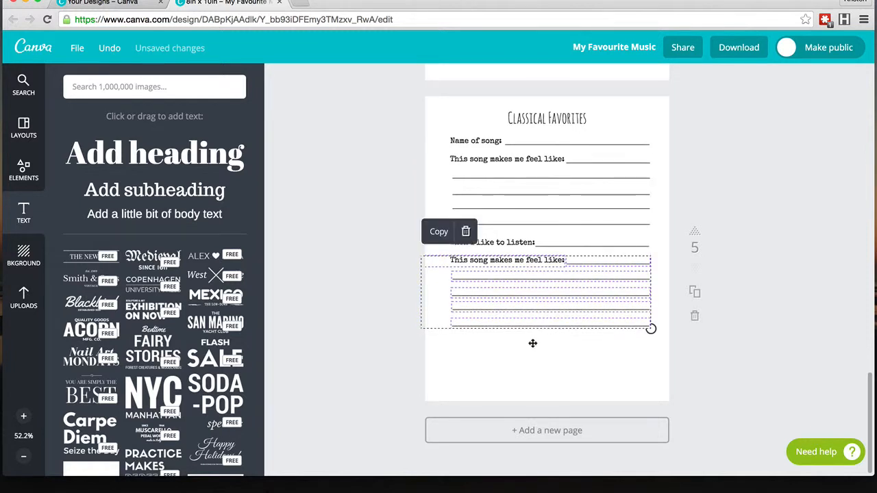
{"action": "left_click", "coordinate": [543, 364]}
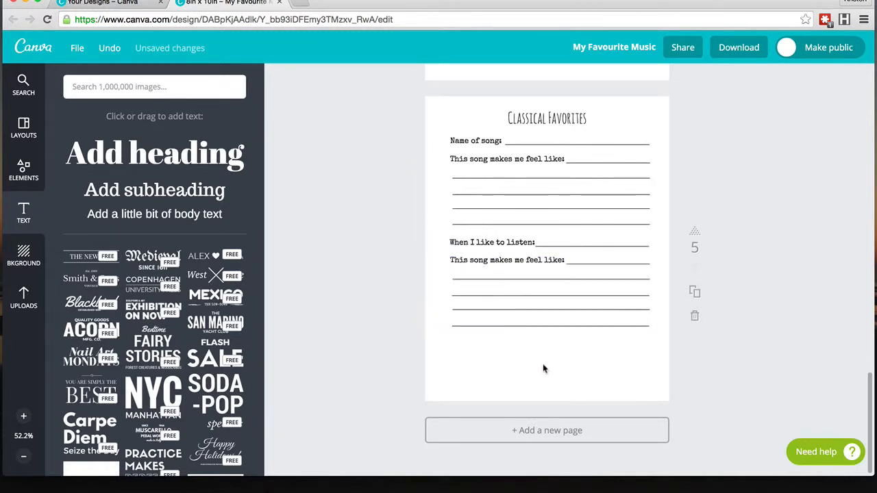
Step: Rewrite the newest copied label to read "A fun memory about this piece:"
{"action": "left_click", "coordinate": [553, 259]}
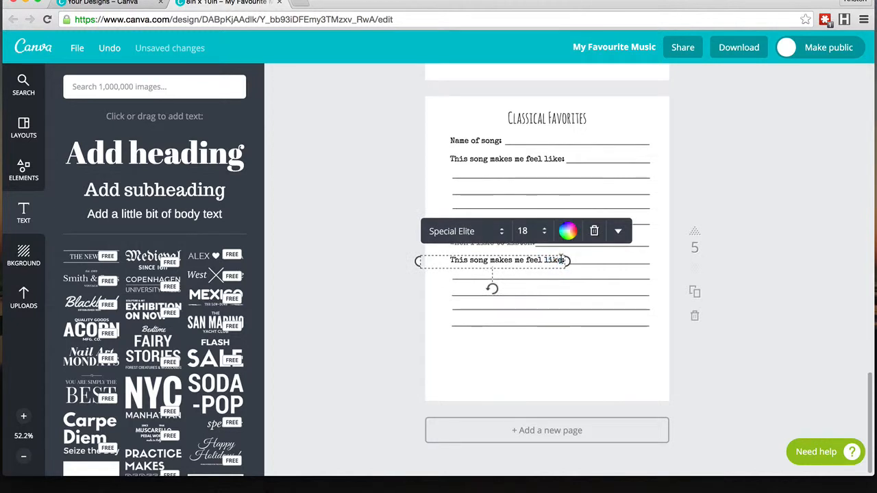
{"action": "left_click_drag", "start_coordinate": [562, 260], "coordinate": [431, 262]}
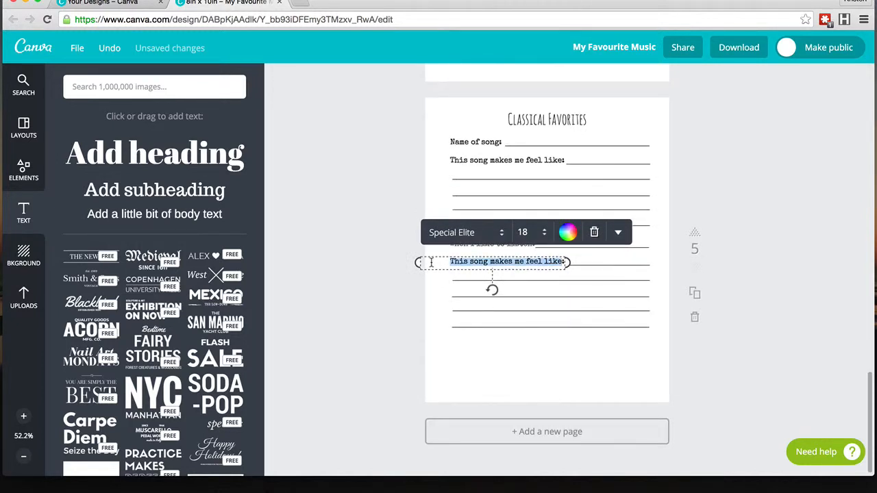
{"action": "type", "text": "A"}
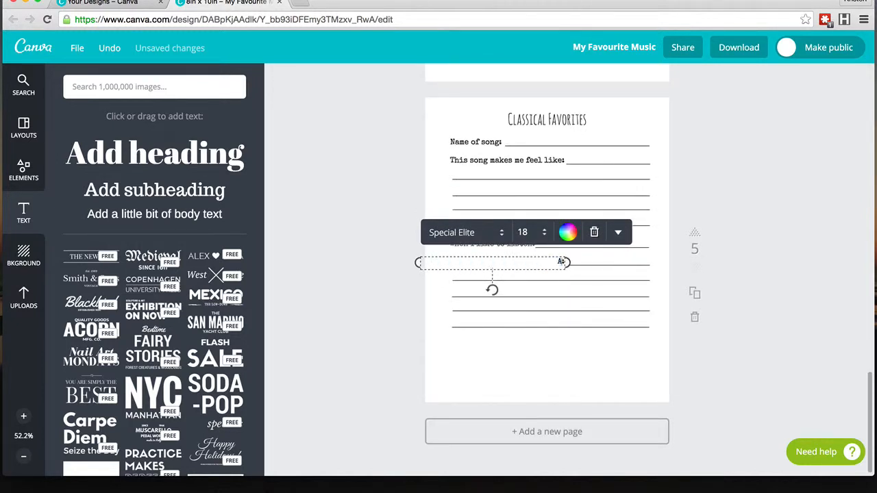
{"action": "type", "text": " fun memory about this"}
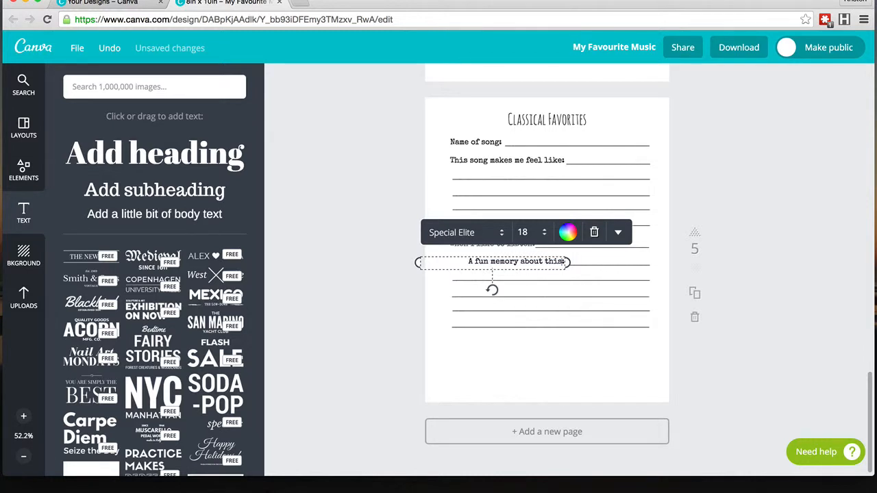
{"action": "type", "text": " piece"}
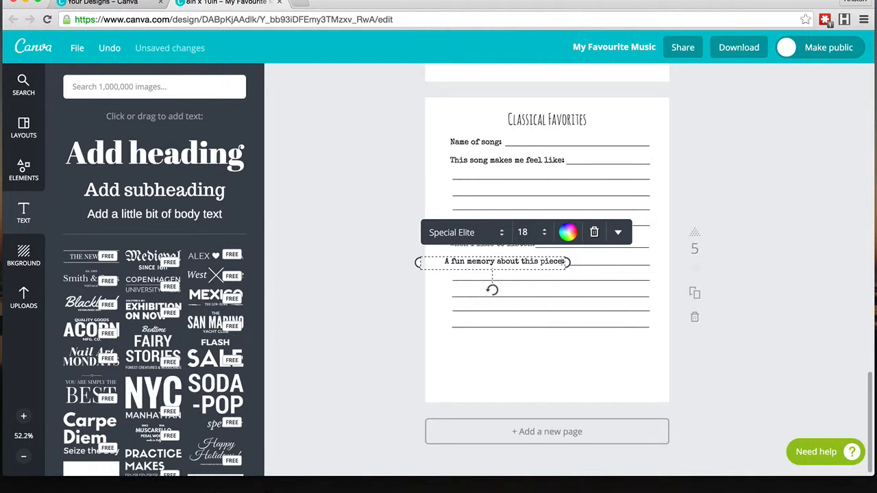
{"action": "left_click", "coordinate": [529, 389]}
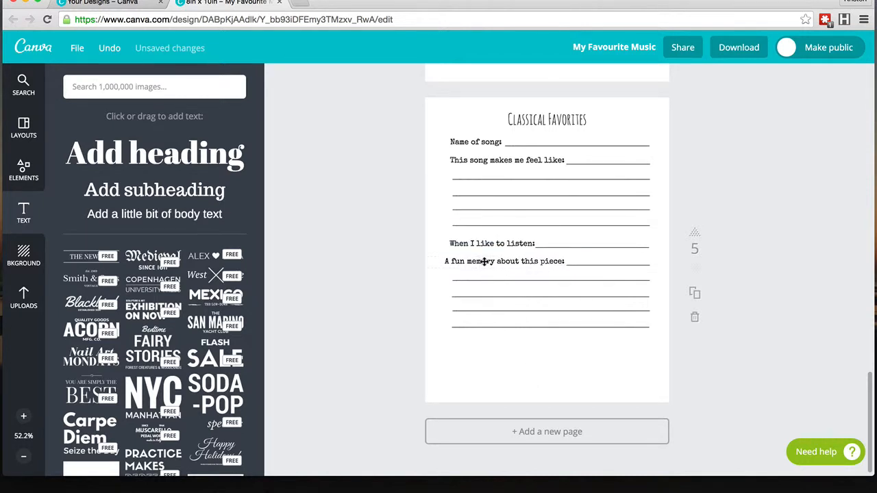
Step: Align the "A fun memory about this piece:" label and shorten and nudge its underscore line to fit after it
{"action": "left_click_drag", "start_coordinate": [484, 261], "coordinate": [487, 261]}
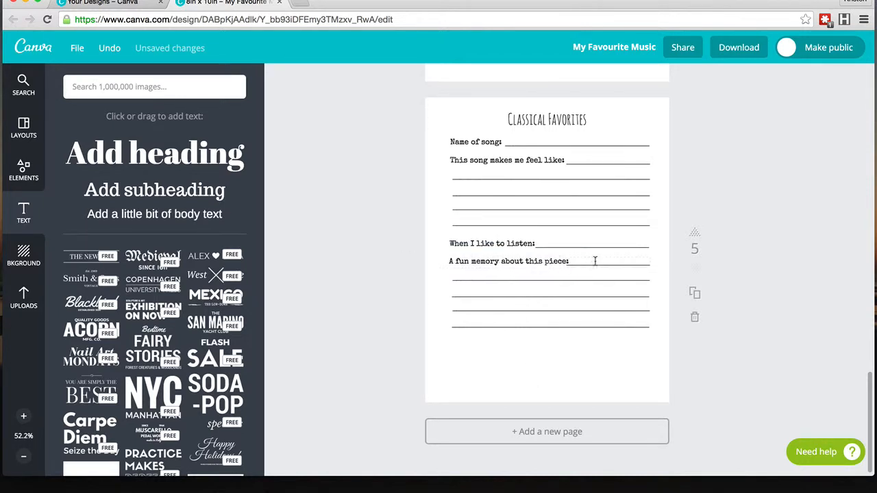
{"action": "left_click", "coordinate": [595, 262]}
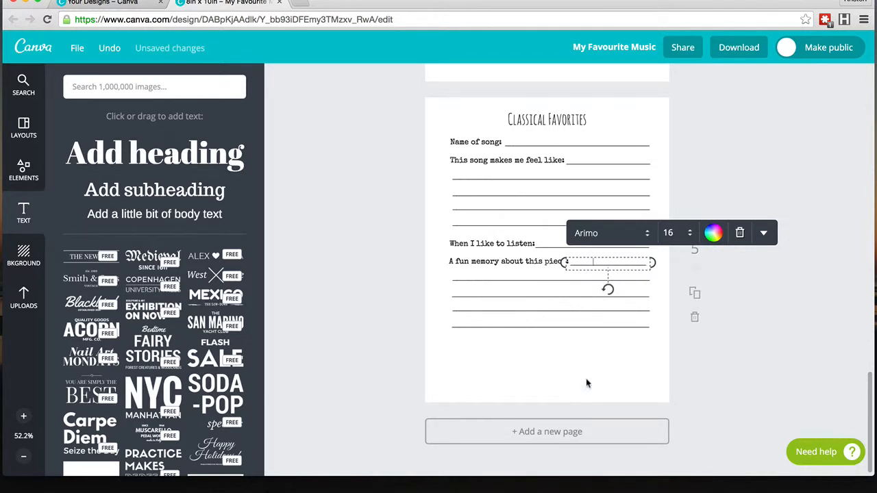
{"action": "left_click_drag", "start_coordinate": [583, 270], "coordinate": [628, 255]}
{"action": "left_click", "coordinate": [613, 380]}
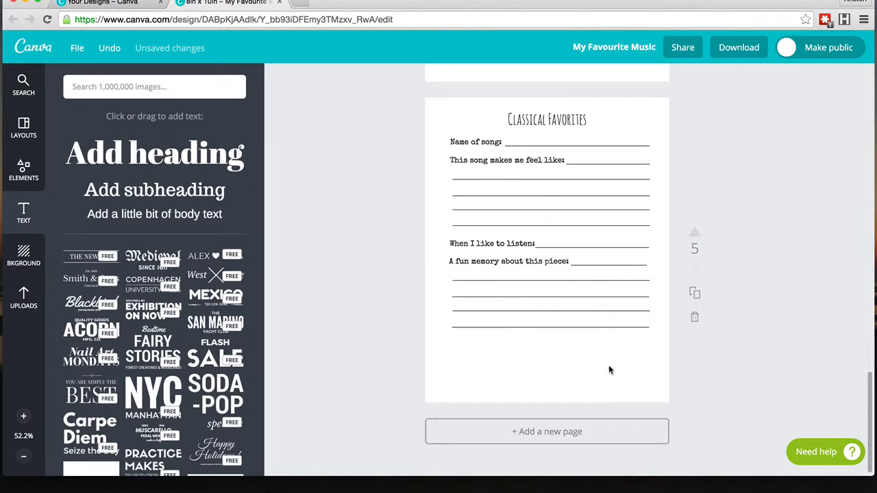
{"action": "left_click", "coordinate": [605, 267]}
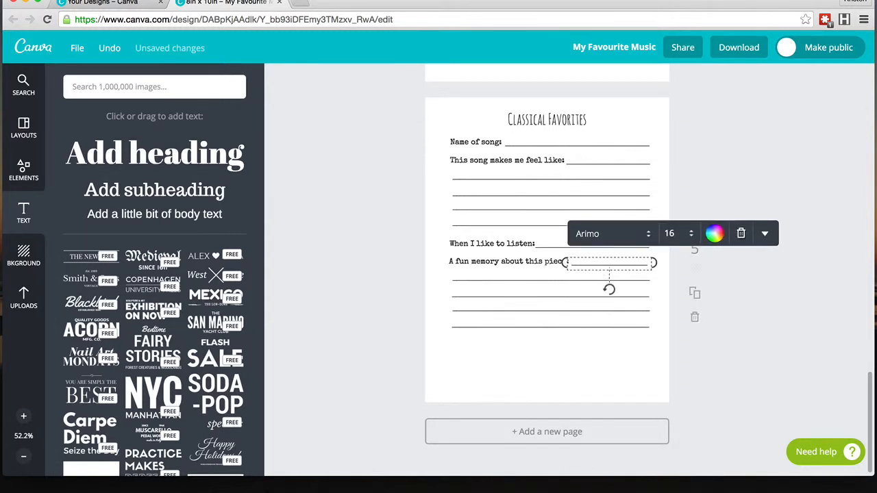
{"action": "key", "text": "Right"}
{"action": "key", "text": "Right"}
{"action": "key", "text": "Right"}
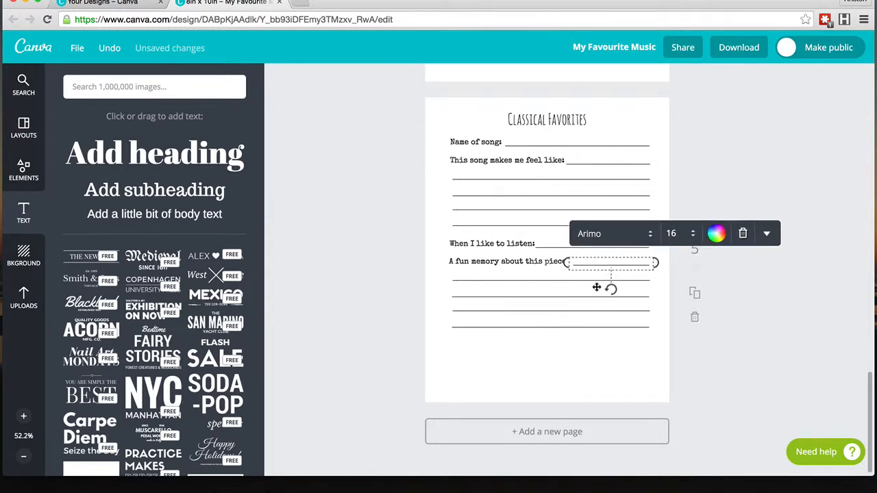
{"action": "left_click", "coordinate": [564, 355]}
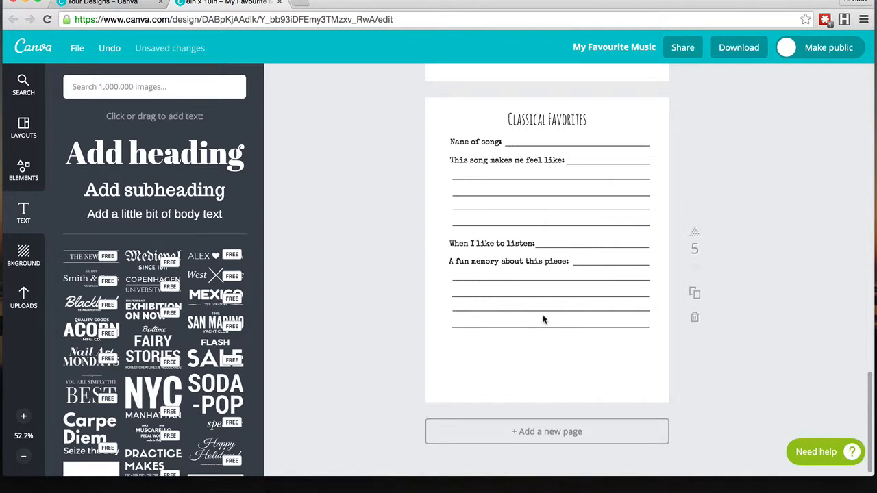
Step: Copy the lower writing lines and paste the copy further down the page
{"action": "left_click", "coordinate": [536, 329]}
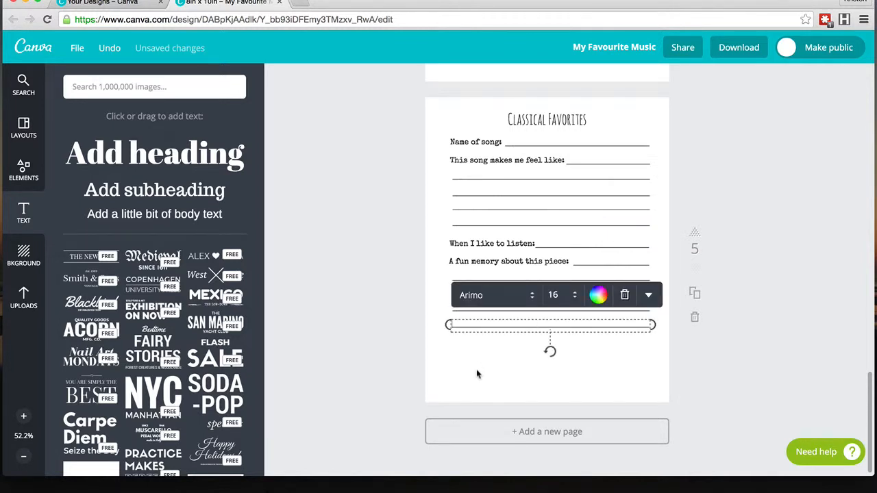
{"action": "left_click", "coordinate": [495, 363]}
{"action": "left_click_drag", "start_coordinate": [488, 319], "coordinate": [471, 298]}
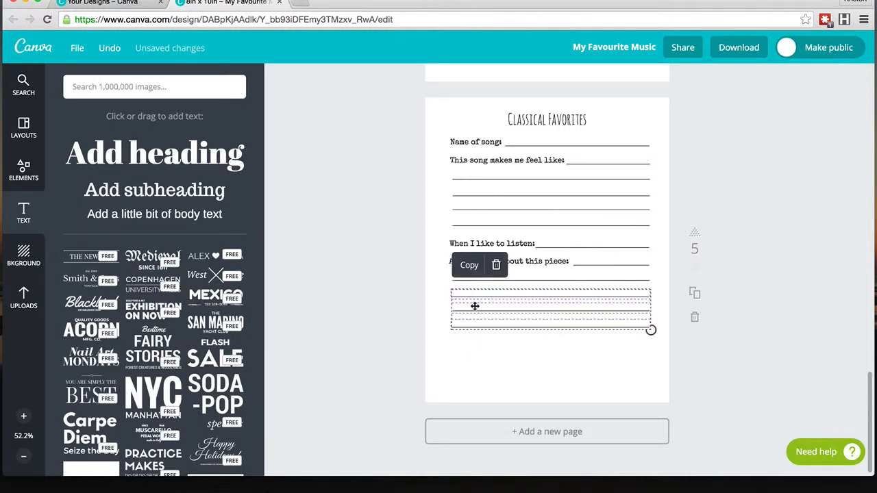
{"action": "key", "text": "super+c"}
{"action": "key", "text": "super+v"}
{"action": "left_click_drag", "start_coordinate": [535, 308], "coordinate": [525, 342]}
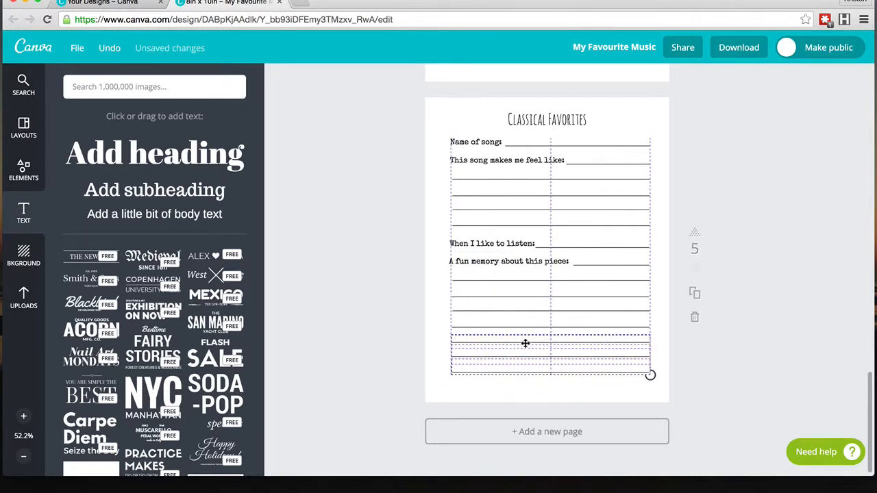
{"action": "left_click", "coordinate": [426, 344]}
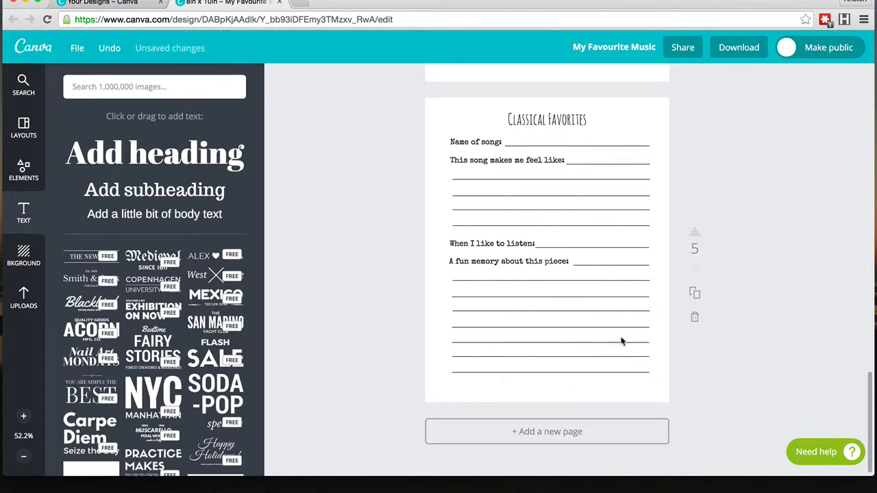
{"action": "key", "text": "super+s"}
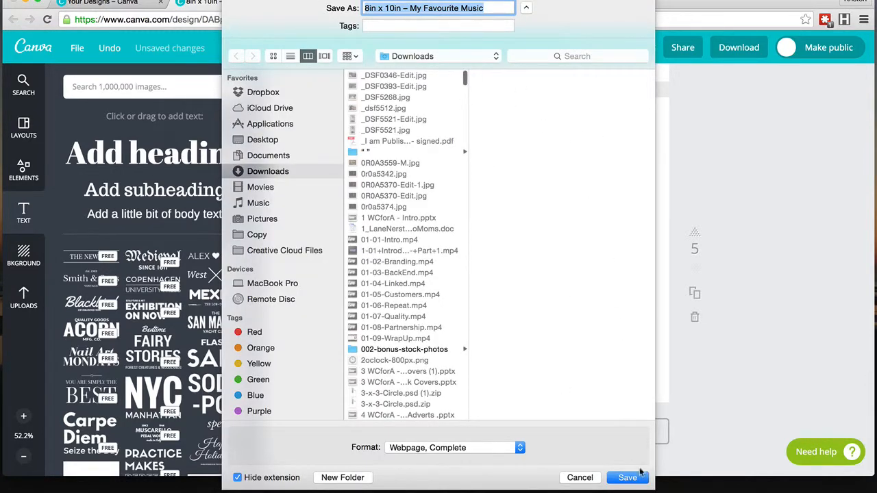
{"action": "left_click", "coordinate": [580, 477]}
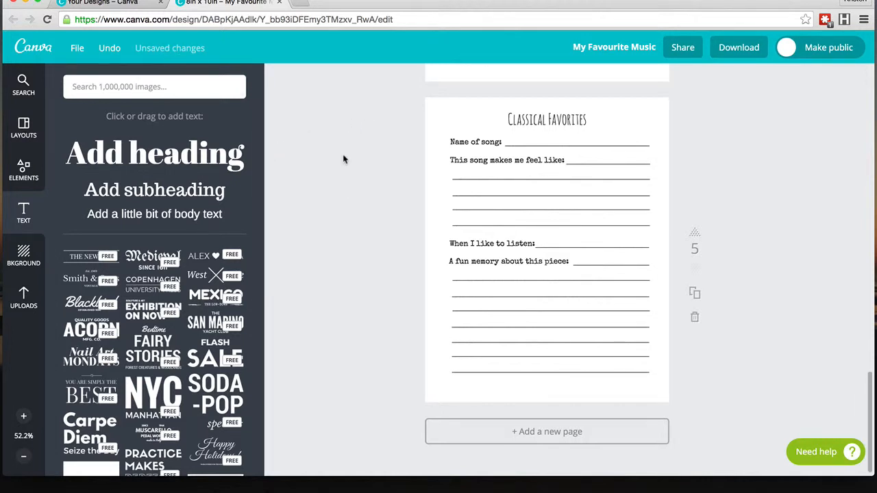
Step: Duplicate the Classical Favorites page several times to add more song-list pages
{"action": "scroll", "coordinate": [343, 158], "scroll_direction": "up", "scroll_amount": 5}
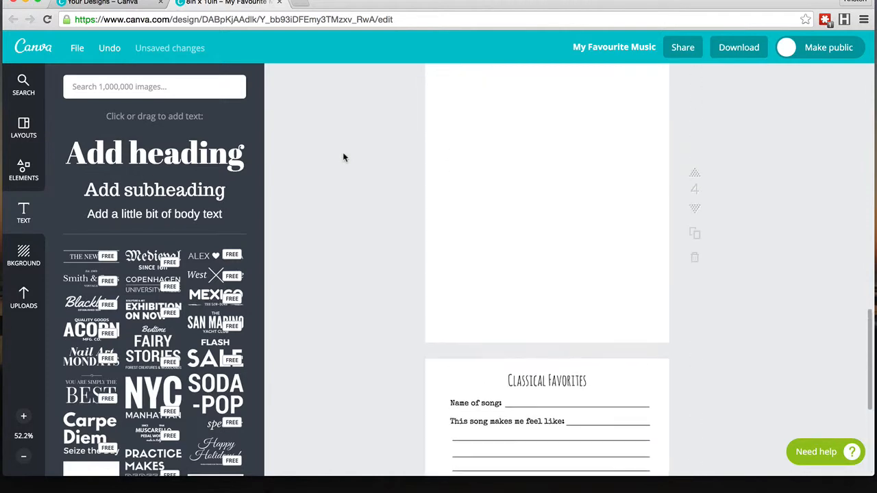
{"action": "scroll", "coordinate": [401, 146], "scroll_direction": "up", "scroll_amount": 10}
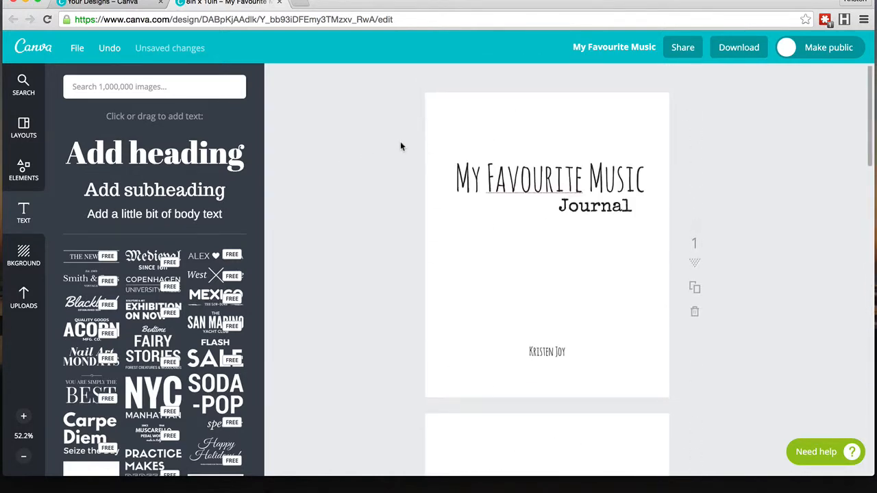
{"action": "scroll", "coordinate": [401, 146], "scroll_direction": "down", "scroll_amount": 7}
{"action": "scroll", "coordinate": [400, 146], "scroll_direction": "down", "scroll_amount": 8}
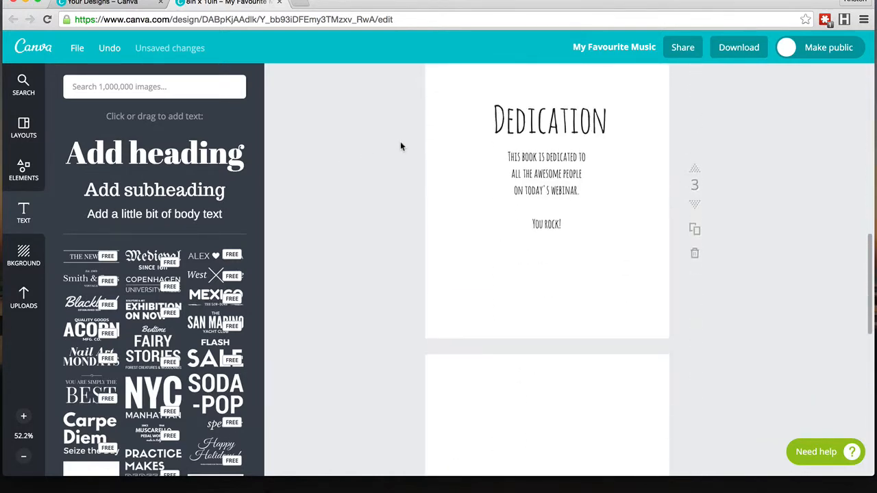
{"action": "scroll", "coordinate": [523, 196], "scroll_direction": "down", "scroll_amount": 5}
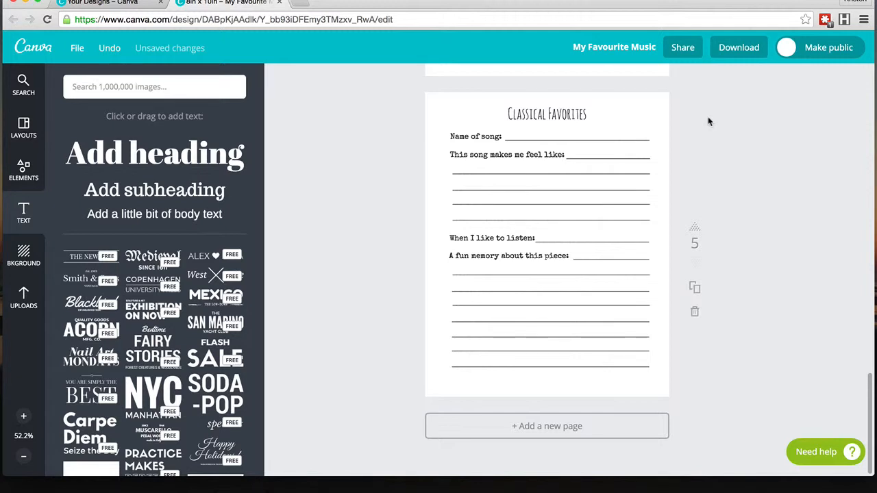
{"action": "left_click", "coordinate": [695, 291]}
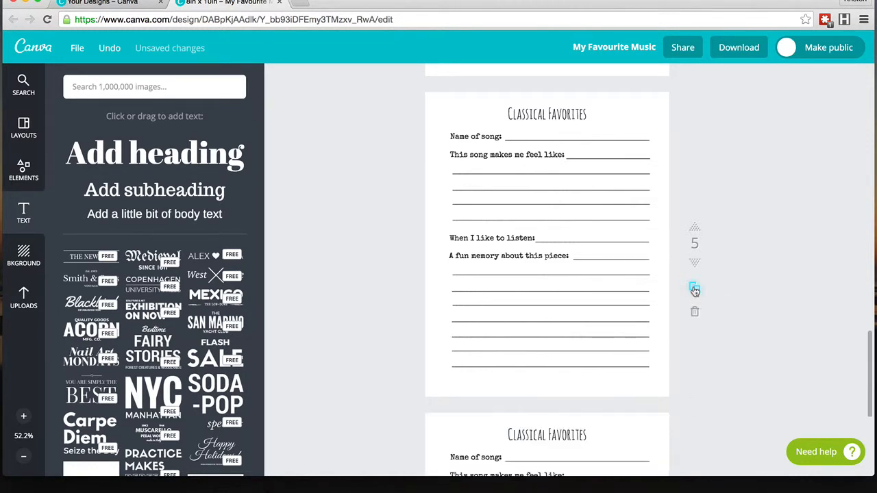
{"action": "left_click", "coordinate": [695, 290]}
{"action": "scroll", "coordinate": [694, 291], "scroll_direction": "down", "scroll_amount": 15}
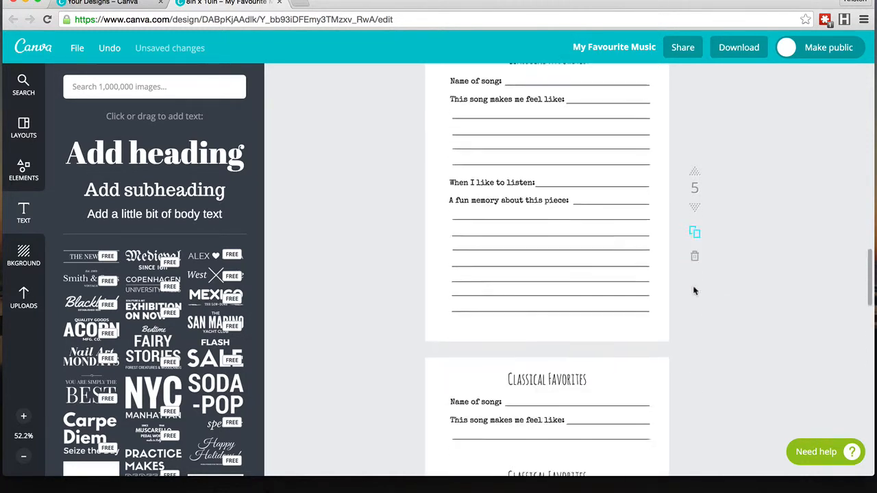
{"action": "scroll", "coordinate": [700, 310], "scroll_direction": "down", "scroll_amount": 4}
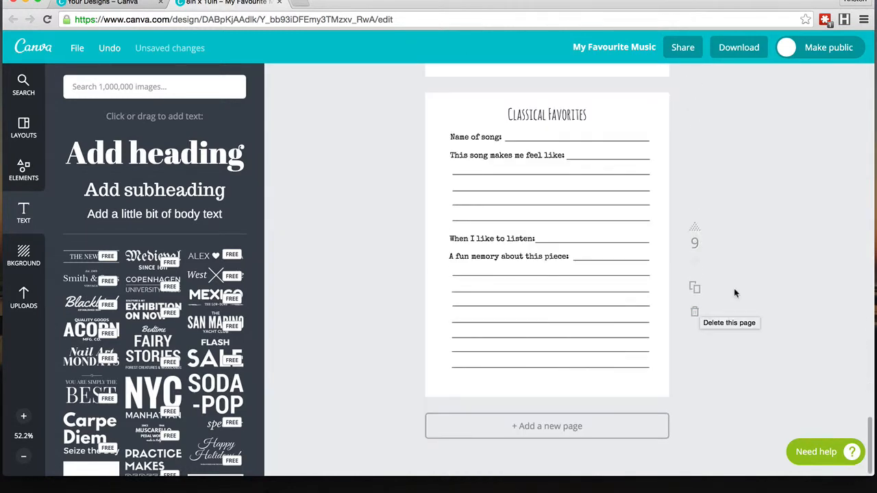
Step: Duplicate the last Classical Favorites page and retitle the copy "R&B Favorites"
{"action": "left_click", "coordinate": [694, 288]}
{"action": "scroll", "coordinate": [710, 359], "scroll_direction": "down", "scroll_amount": 5}
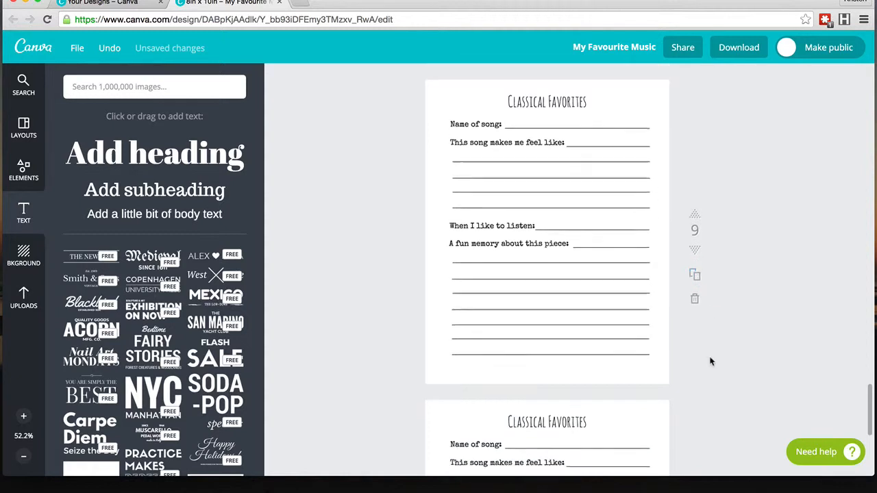
{"action": "double_click", "coordinate": [519, 112]}
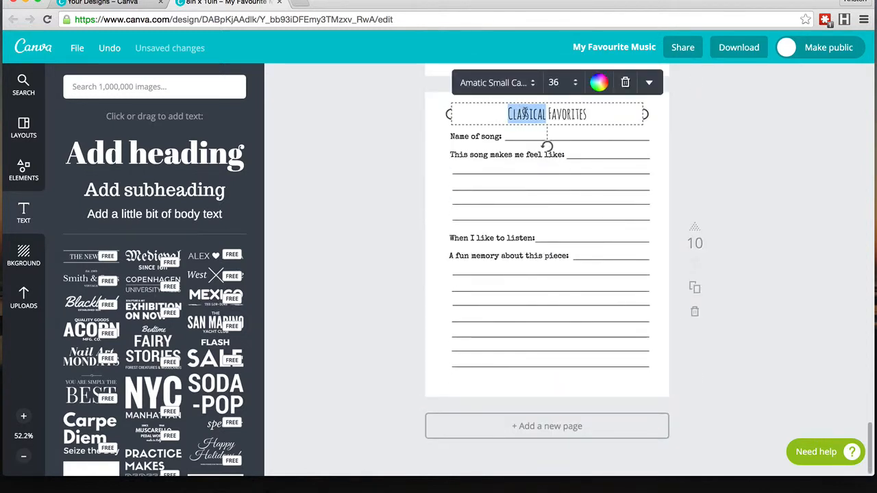
{"action": "type", "text": "R&B"}
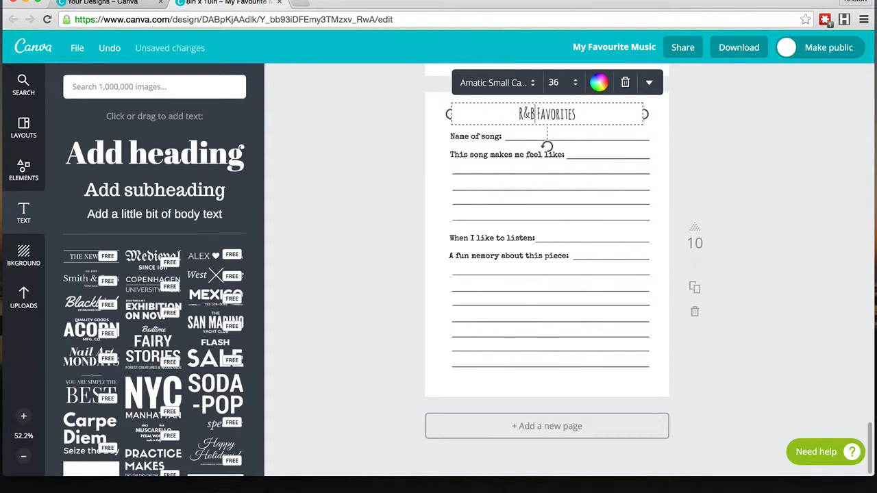
{"action": "left_click", "coordinate": [788, 191]}
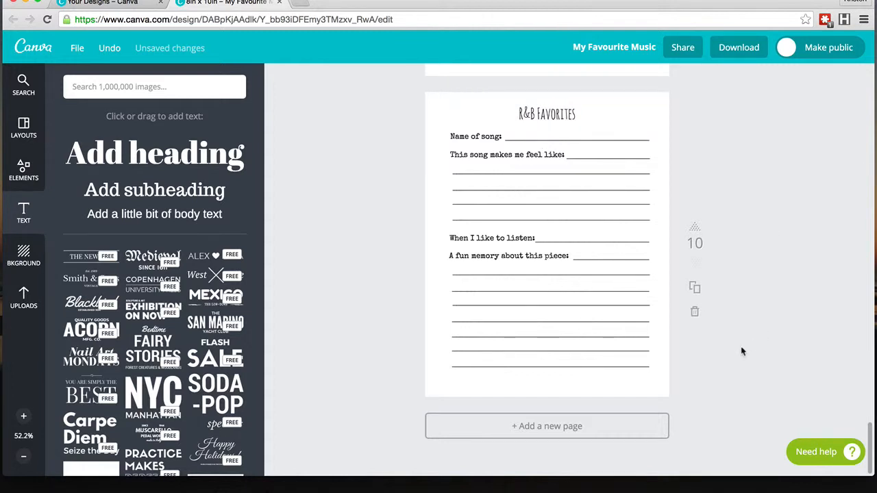
Step: Duplicate the R&B Favorites page several times
{"action": "left_click", "coordinate": [693, 287]}
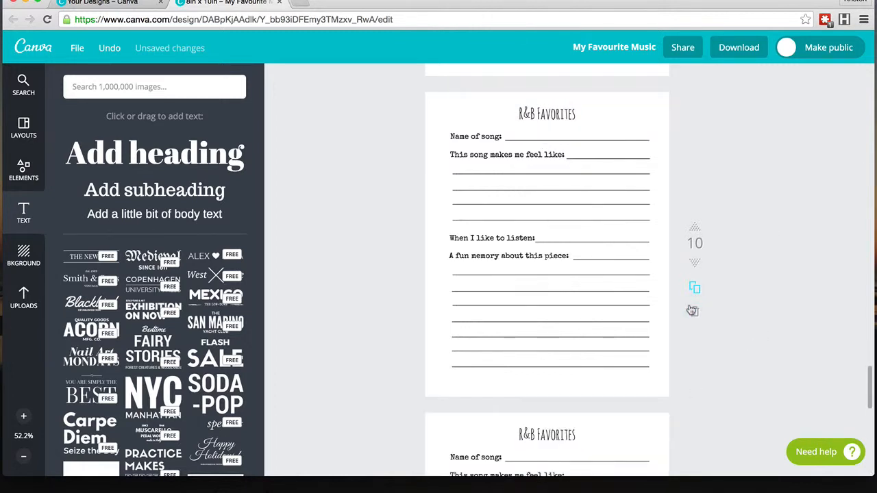
{"action": "left_click", "coordinate": [693, 288]}
{"action": "scroll", "coordinate": [720, 280], "scroll_direction": "down", "scroll_amount": 5}
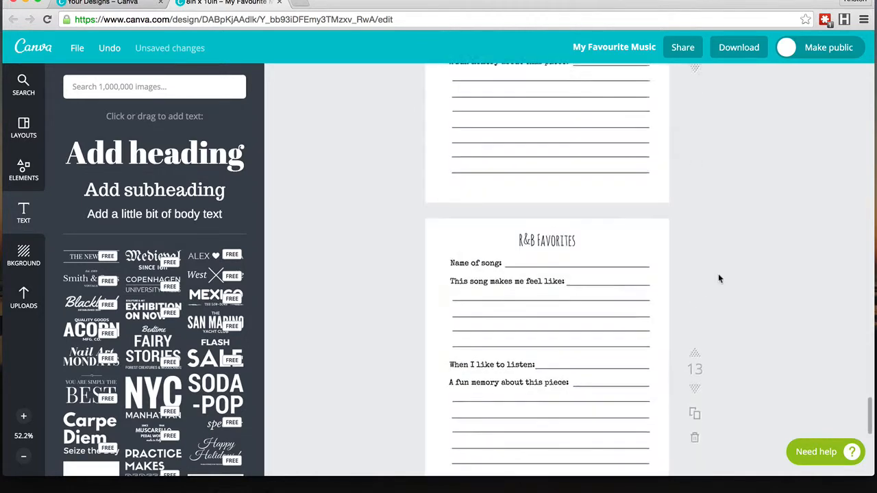
{"action": "scroll", "coordinate": [718, 278], "scroll_direction": "down", "scroll_amount": 2}
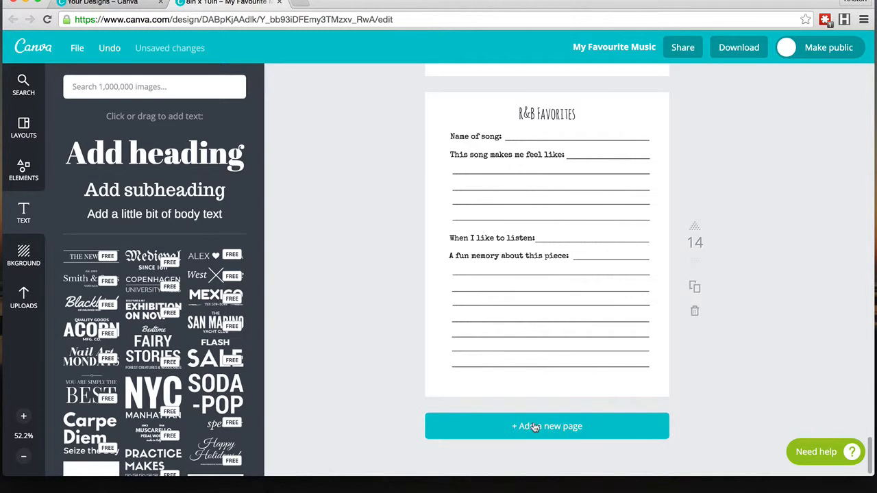
Step: Duplicate the last R&B Favorites page and retitle the copy "Metal Favorites"
{"action": "left_click", "coordinate": [696, 290]}
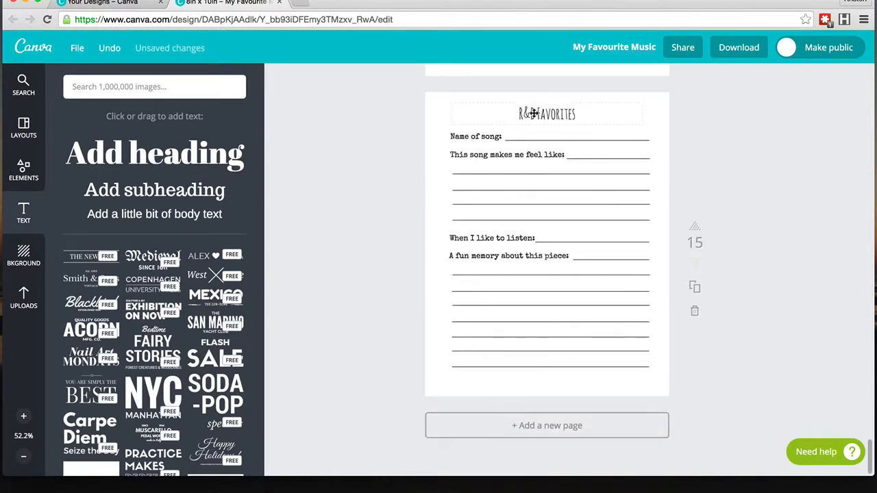
{"action": "left_click", "coordinate": [536, 114]}
{"action": "left_click_drag", "start_coordinate": [535, 114], "coordinate": [519, 113]}
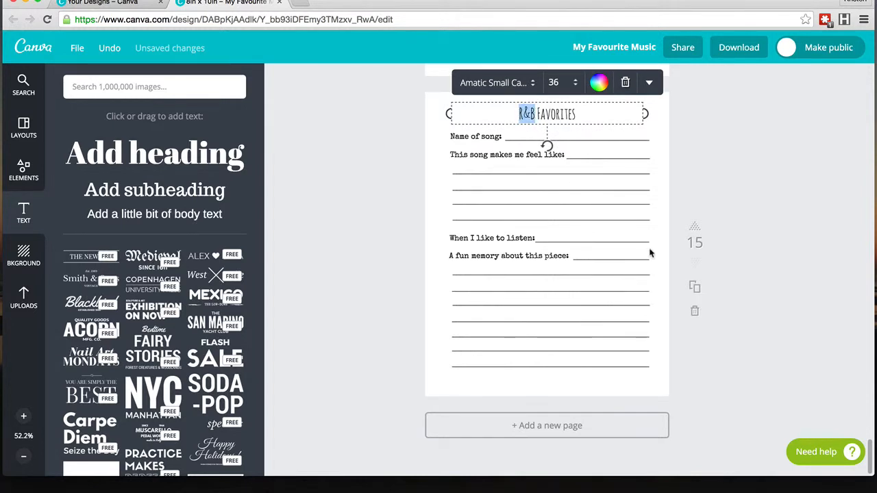
{"action": "type", "text": "Metal"}
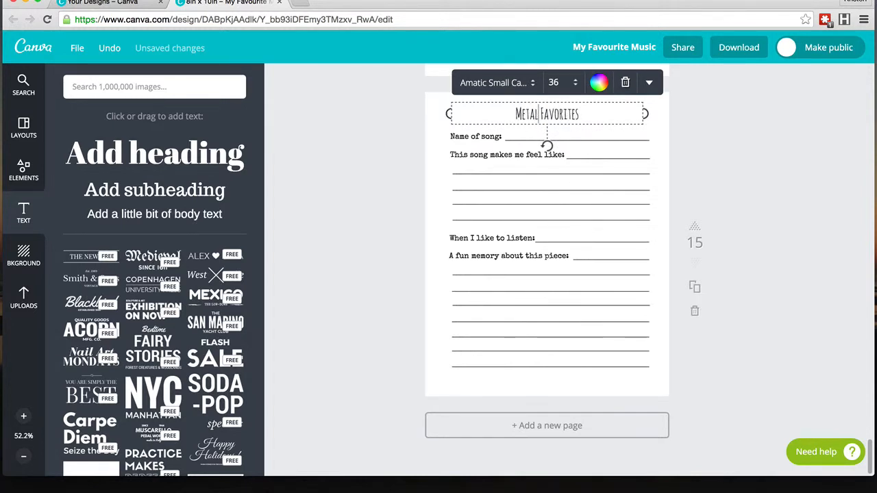
{"action": "left_click", "coordinate": [718, 311]}
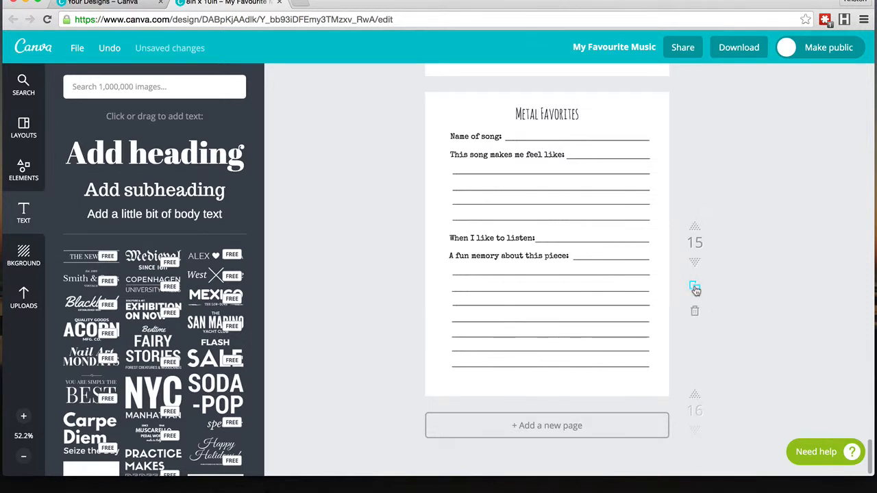
Step: Duplicate the Metal Favorites page several times
{"action": "left_click", "coordinate": [695, 291]}
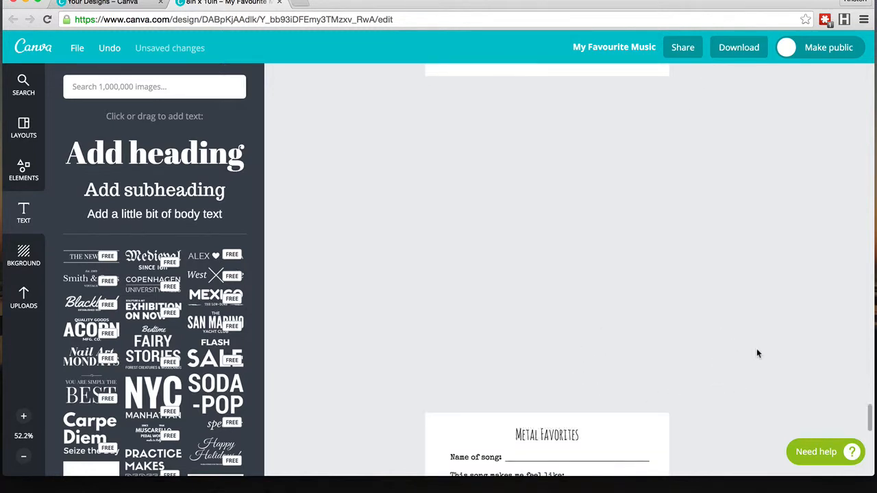
{"action": "scroll", "coordinate": [756, 348], "scroll_direction": "down", "scroll_amount": 5}
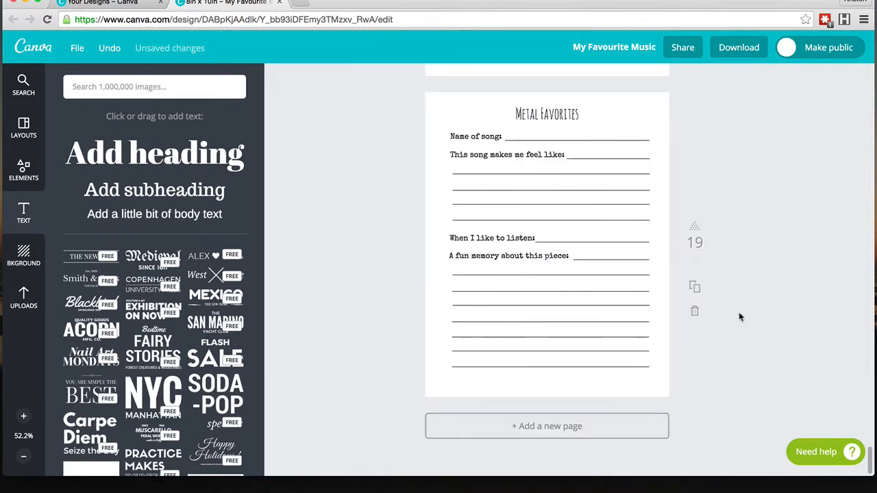
{"action": "scroll", "coordinate": [739, 316], "scroll_direction": "up", "scroll_amount": 12}
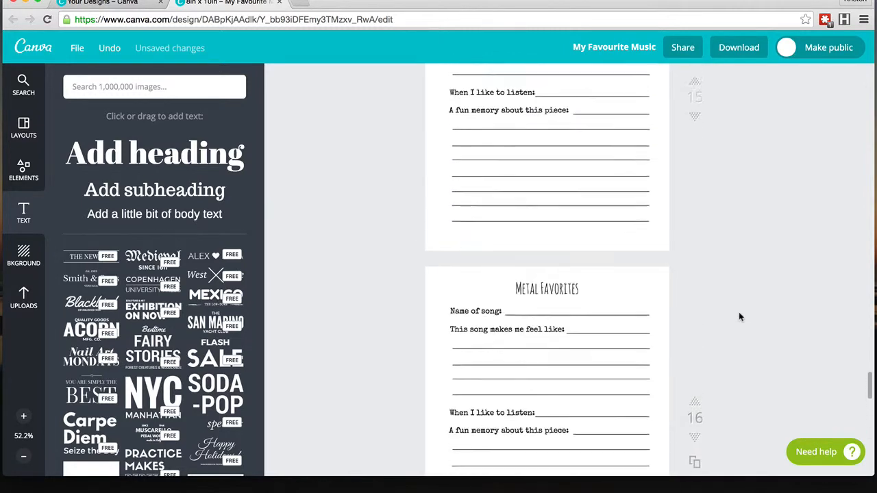
{"action": "scroll", "coordinate": [739, 317], "scroll_direction": "up", "scroll_amount": 15}
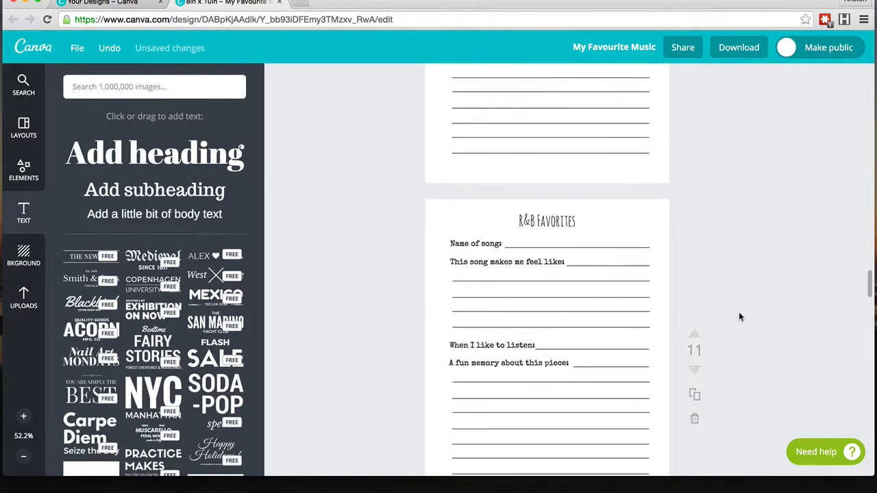
Step: Scroll through the journal pages from the cover onward to review the layout
{"action": "scroll", "coordinate": [739, 315], "scroll_direction": "up", "scroll_amount": 18}
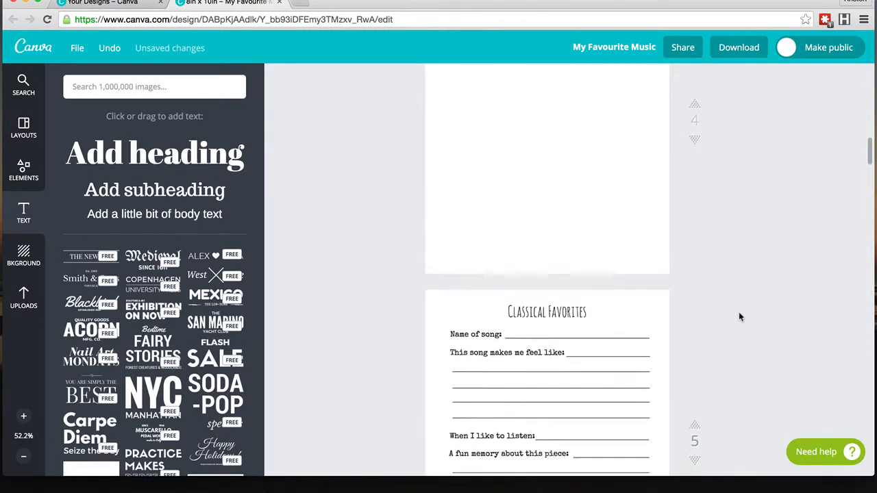
{"action": "scroll", "coordinate": [738, 317], "scroll_direction": "up", "scroll_amount": 12}
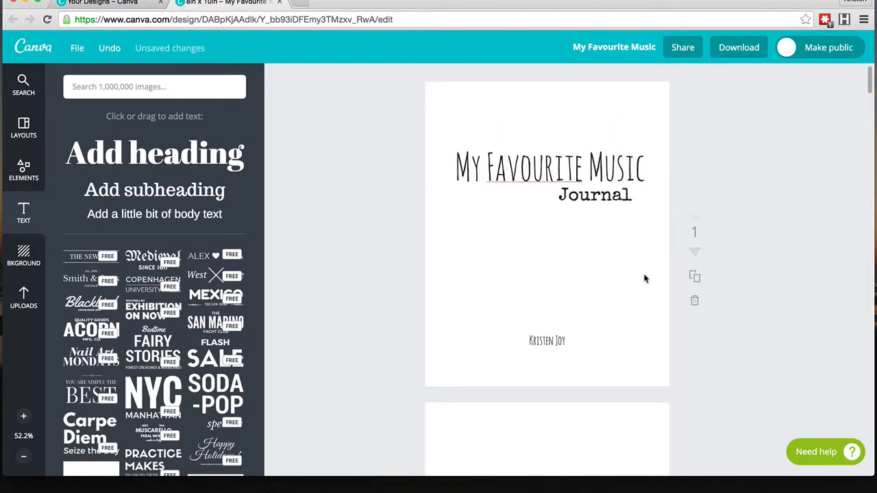
{"action": "scroll", "coordinate": [648, 273], "scroll_direction": "down", "scroll_amount": 14}
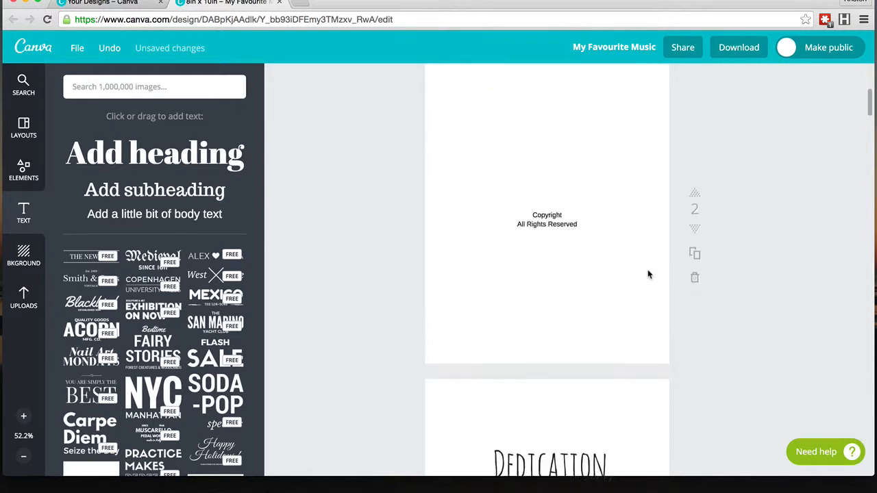
{"action": "scroll", "coordinate": [649, 274], "scroll_direction": "down", "scroll_amount": 1}
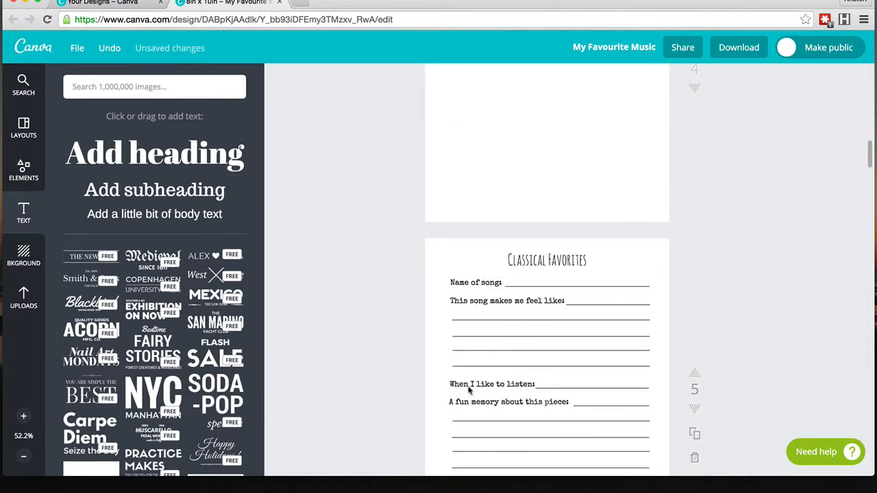
{"action": "scroll", "coordinate": [499, 416], "scroll_direction": "down", "scroll_amount": 2}
{"action": "scroll", "coordinate": [499, 416], "scroll_direction": "down", "scroll_amount": 5}
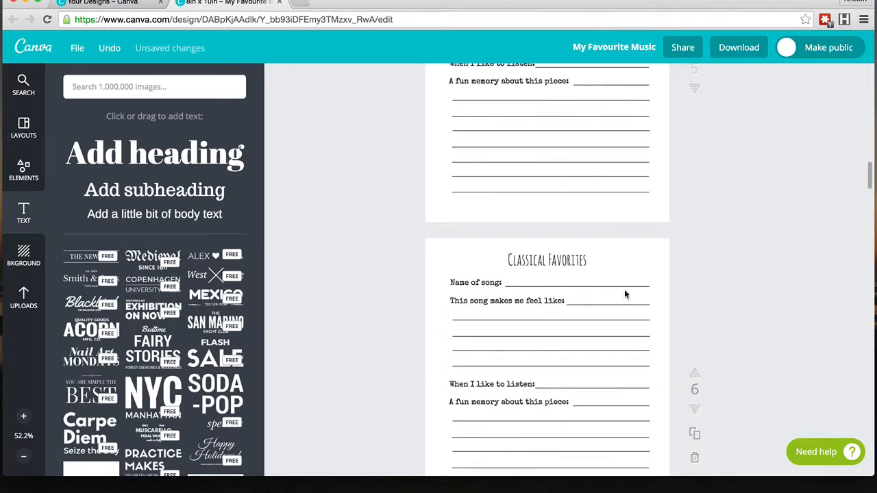
{"action": "scroll", "coordinate": [624, 293], "scroll_direction": "up", "scroll_amount": 20}
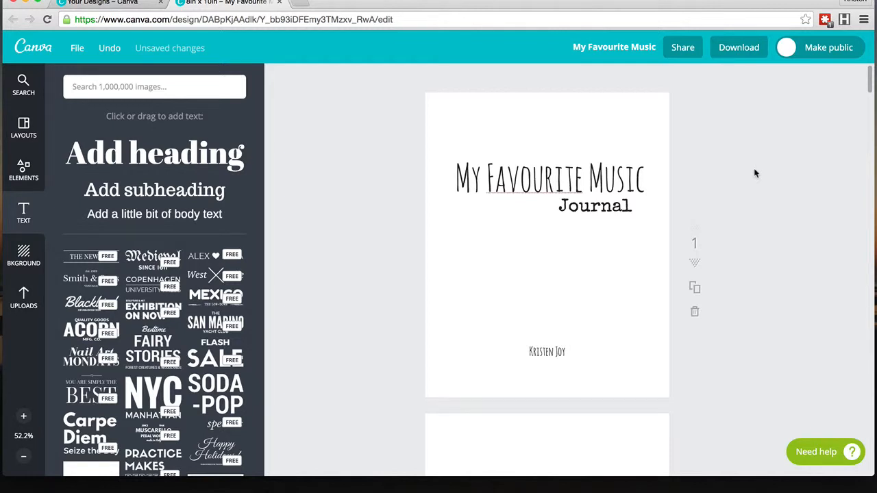
{"action": "scroll", "coordinate": [755, 173], "scroll_direction": "down", "scroll_amount": 2}
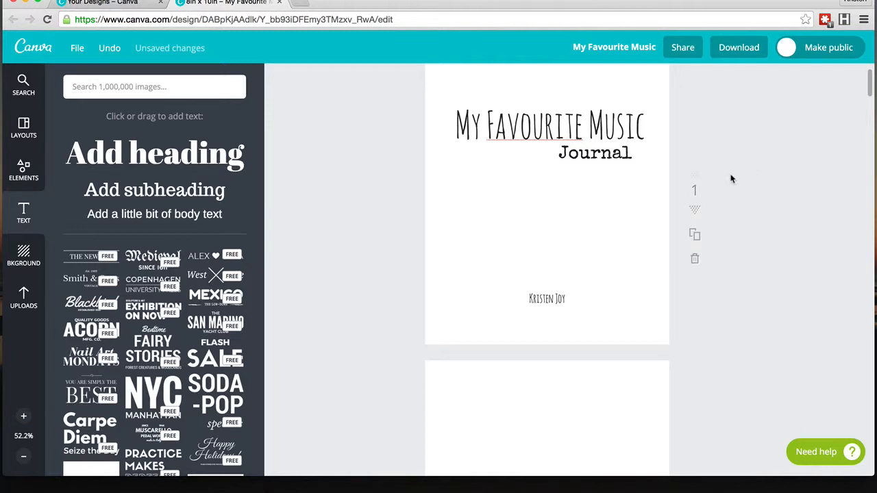
{"action": "scroll", "coordinate": [731, 179], "scroll_direction": "down", "scroll_amount": 20}
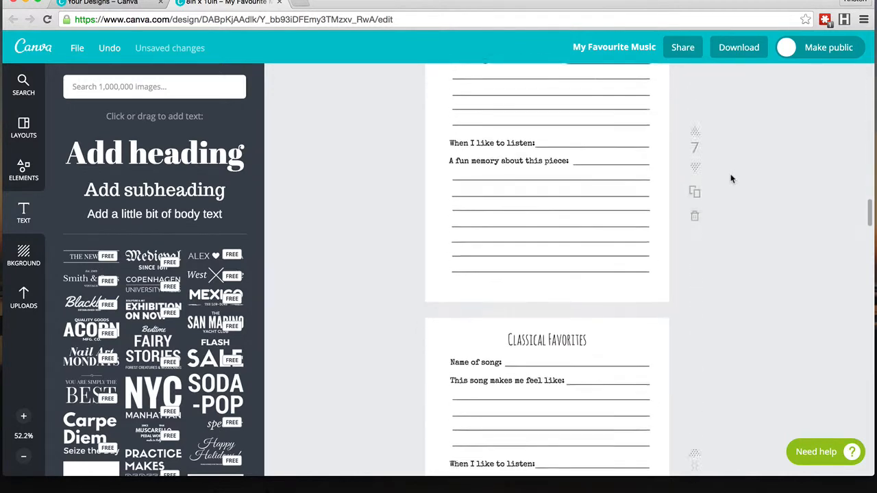
{"action": "scroll", "coordinate": [732, 178], "scroll_direction": "up", "scroll_amount": 20}
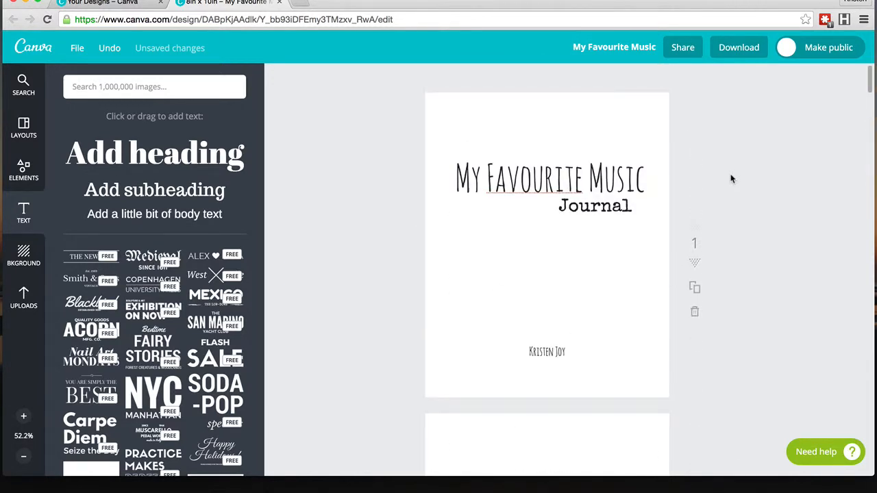
{"action": "left_click", "coordinate": [640, 46]}
{"action": "left_click", "coordinate": [617, 193]}
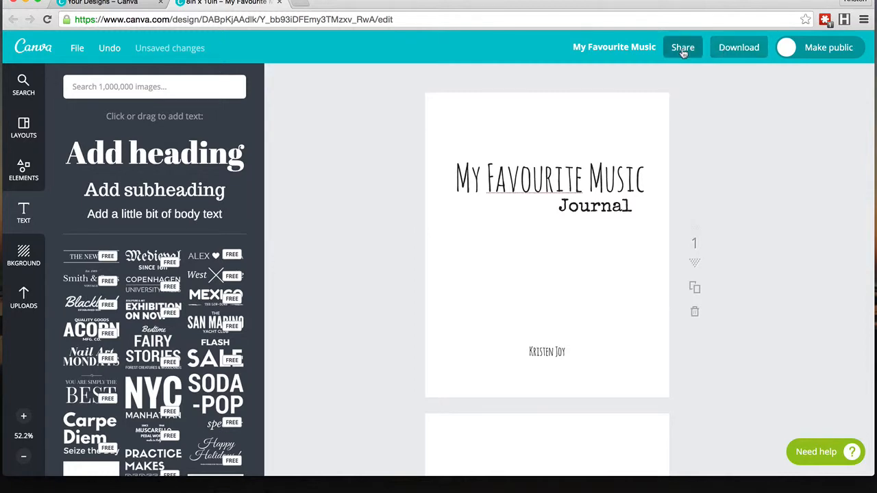
Step: Download the journal as a print-quality PDF of all pages, then close the download dialog
{"action": "left_click", "coordinate": [736, 47]}
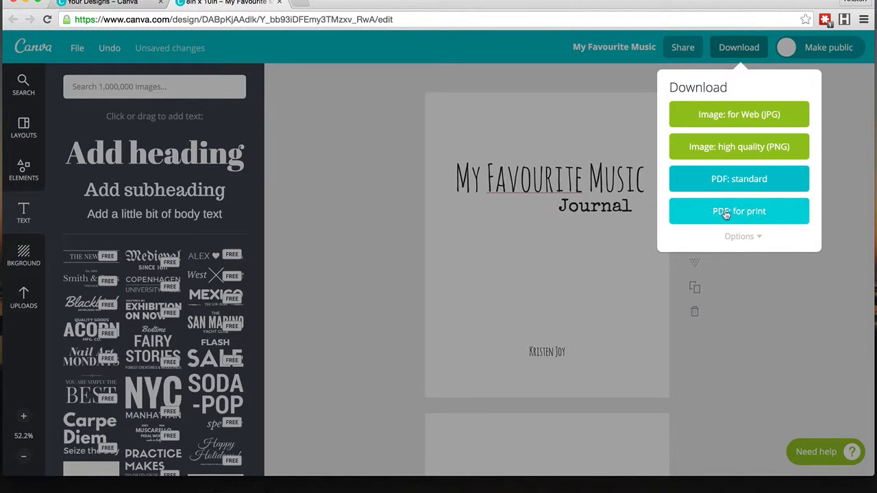
{"action": "left_click", "coordinate": [758, 237]}
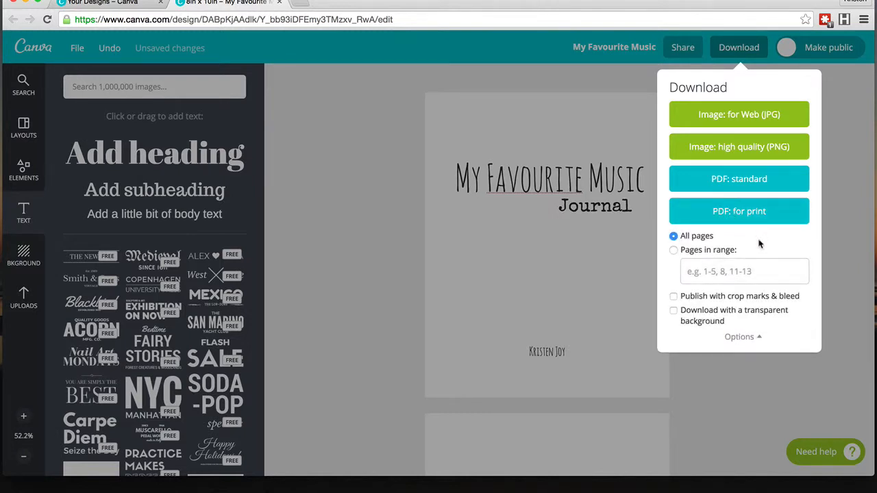
{"action": "left_click", "coordinate": [707, 311]}
{"action": "left_click", "coordinate": [707, 312]}
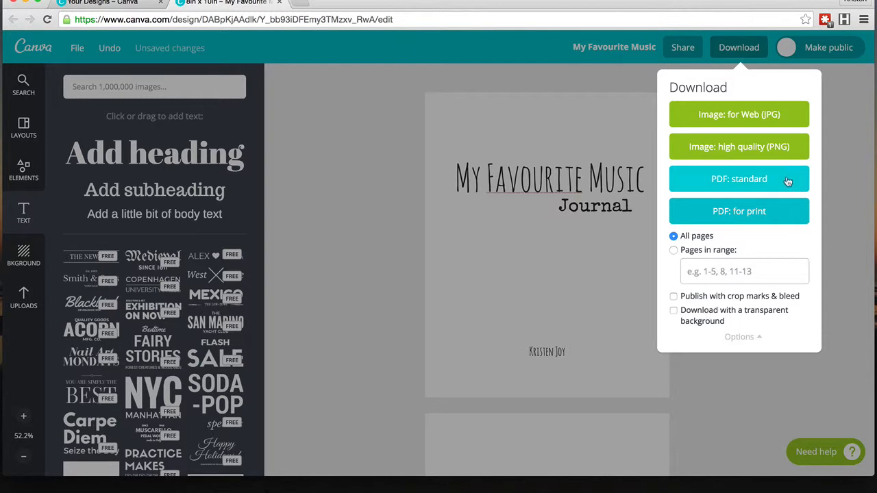
{"action": "left_click", "coordinate": [742, 211]}
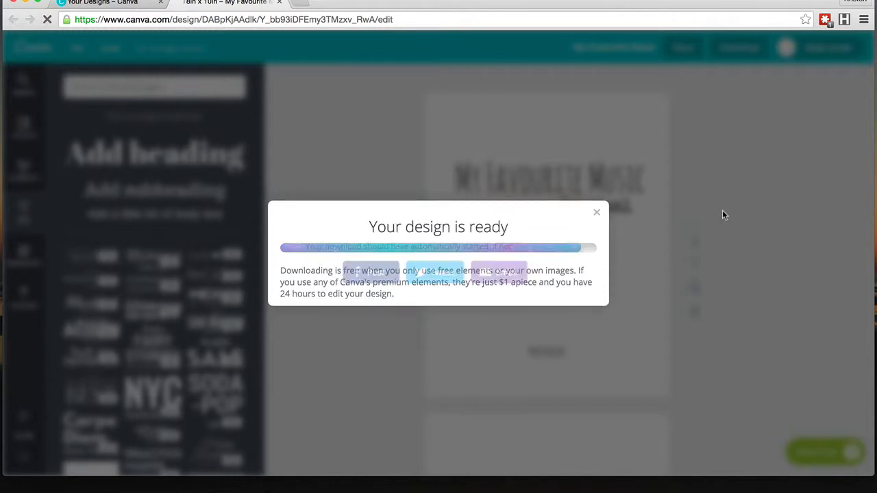
{"action": "left_click", "coordinate": [596, 218]}
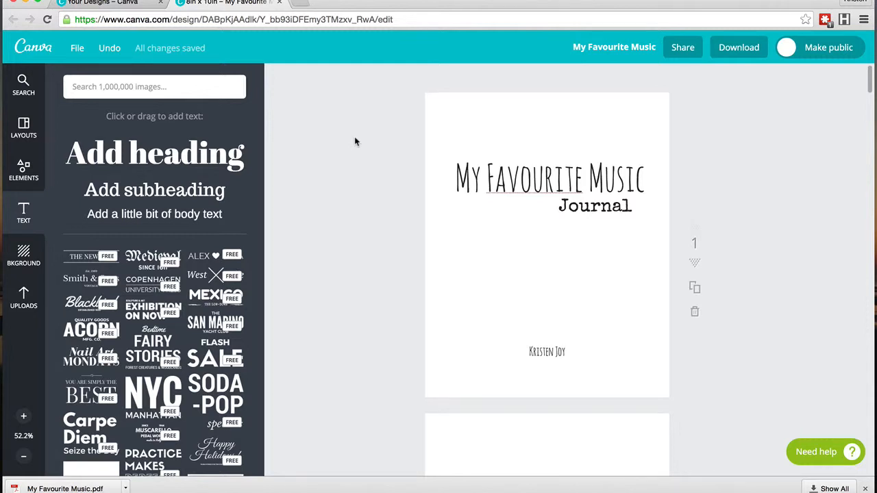
Step: Return to the designs overview, reload it, and make a copy of the My Favourite Music design
{"action": "left_click", "coordinate": [114, 3]}
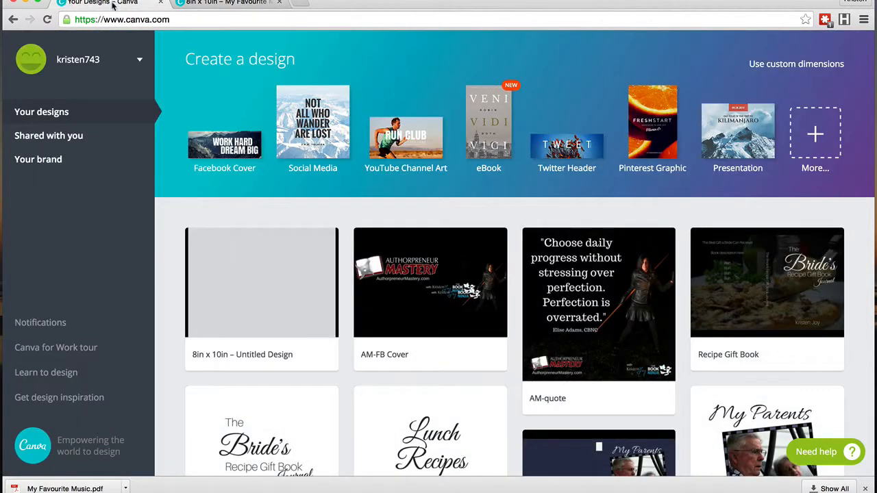
{"action": "left_click", "coordinate": [47, 20]}
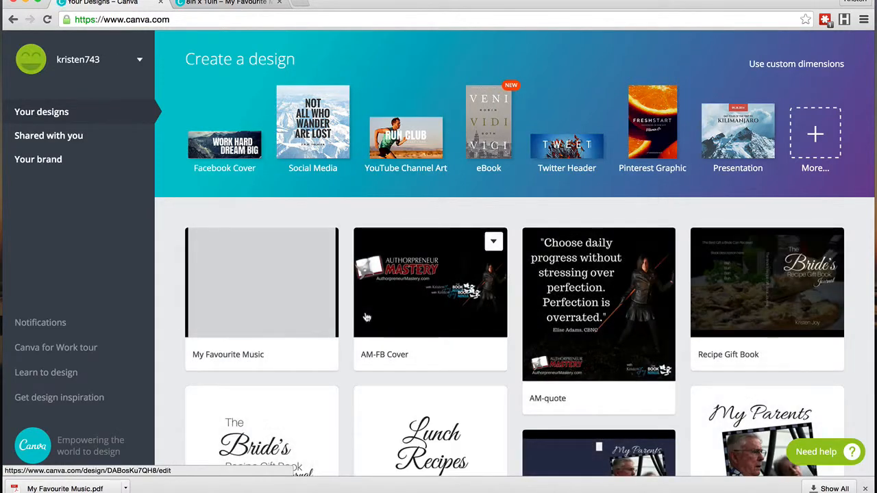
{"action": "left_click", "coordinate": [324, 242]}
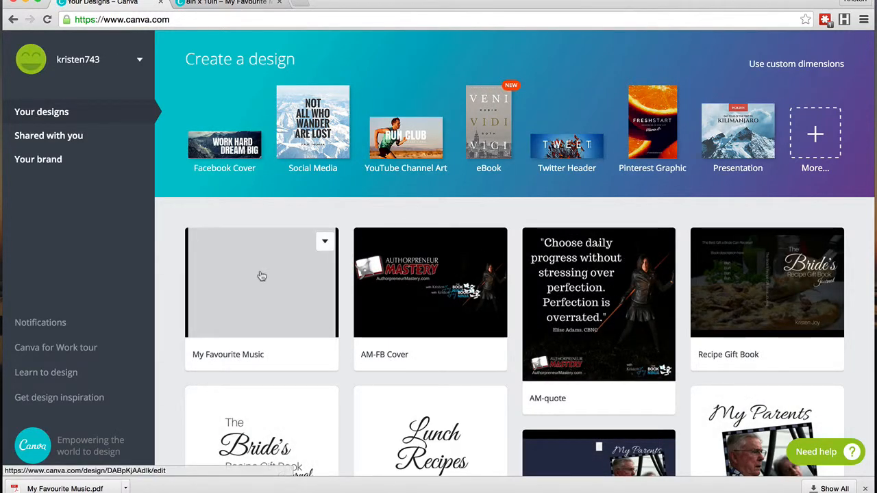
{"action": "left_click", "coordinate": [325, 243]}
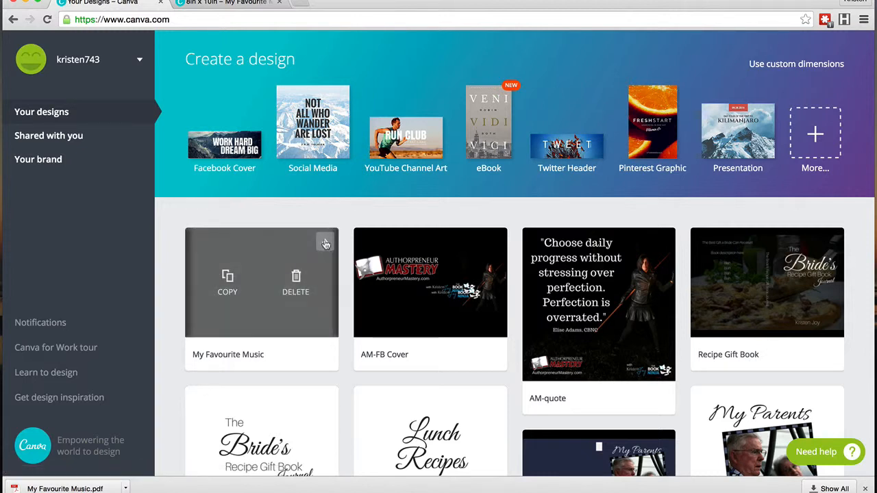
{"action": "left_click", "coordinate": [228, 283]}
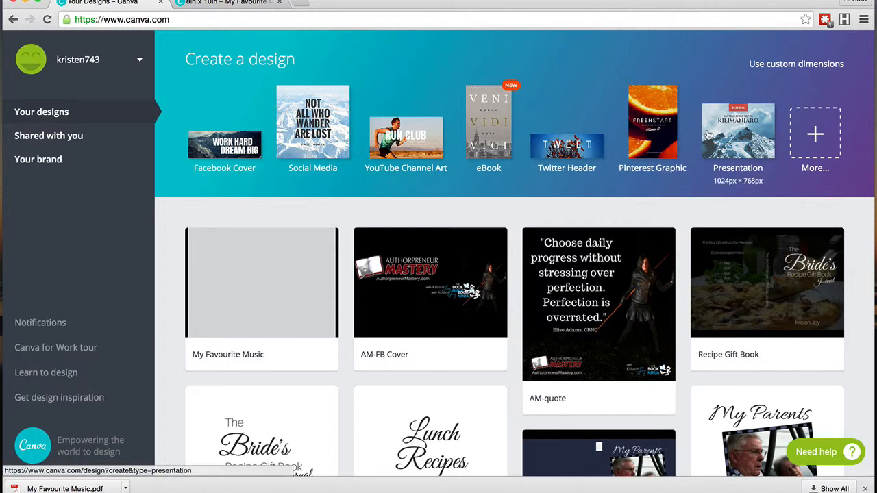
Step: Switch the new-design area to custom dimensions and open the Calculator app
{"action": "left_click", "coordinate": [786, 64]}
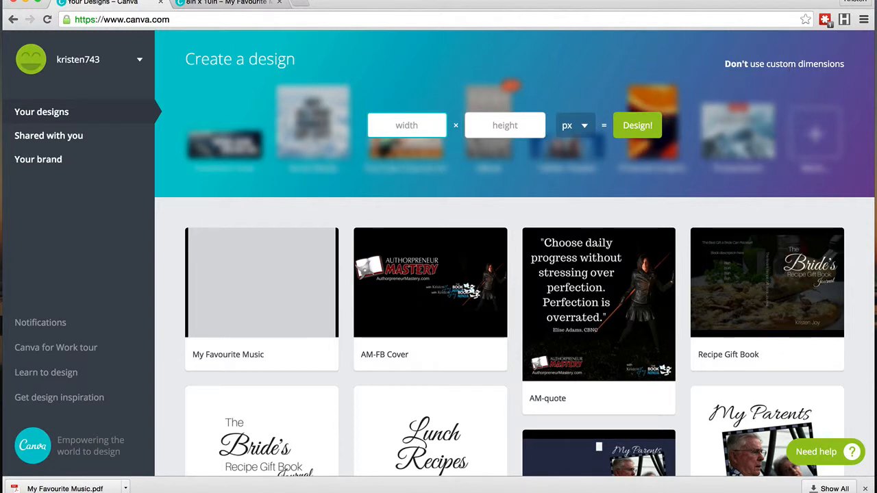
{"action": "key", "text": "super+space"}
{"action": "type", "text": "cal"}
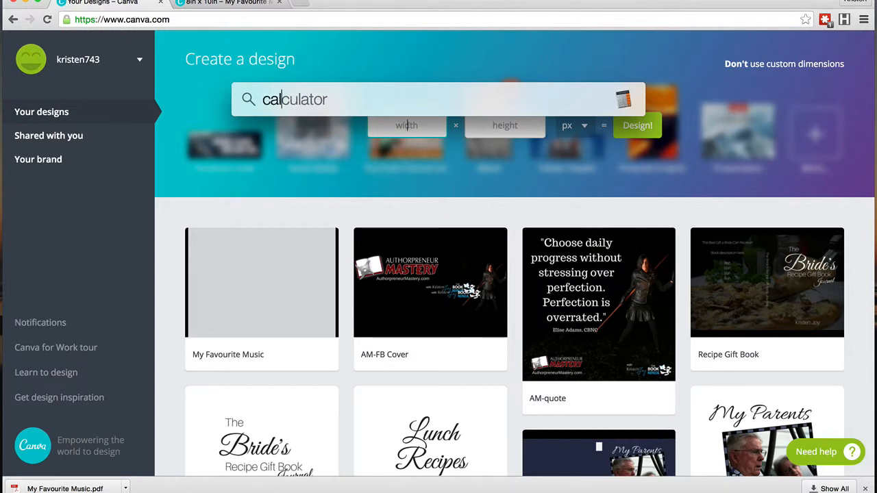
{"action": "key", "text": "Return"}
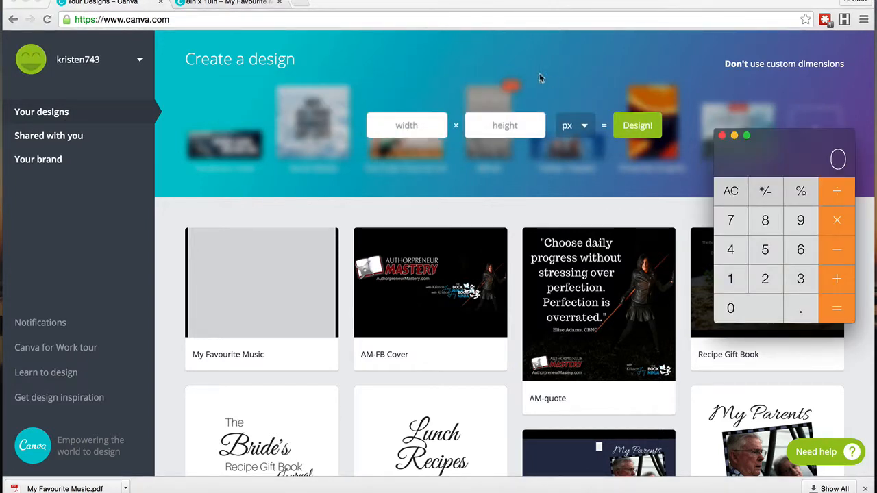
Step: Compute the cover width in Calculator as 16 + 0.375 + 0.5
{"action": "left_click_drag", "start_coordinate": [782, 160], "coordinate": [753, 142]}
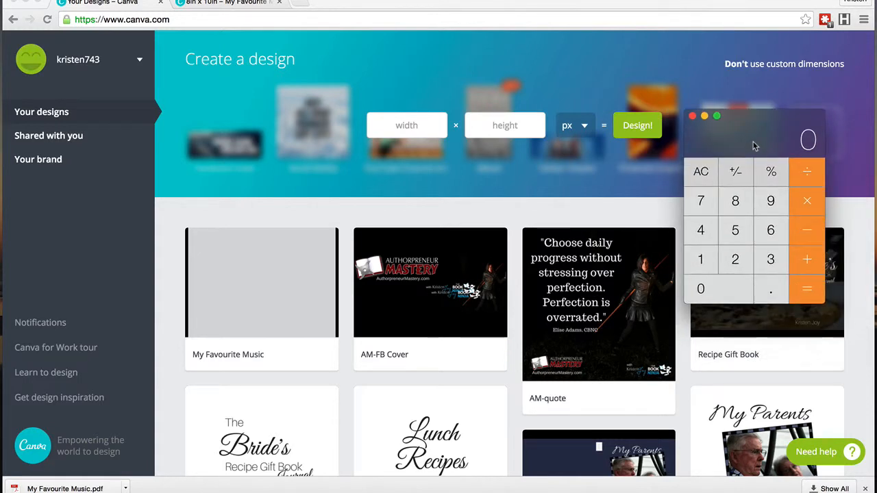
{"action": "left_click", "coordinate": [700, 266]}
{"action": "left_click", "coordinate": [770, 233]}
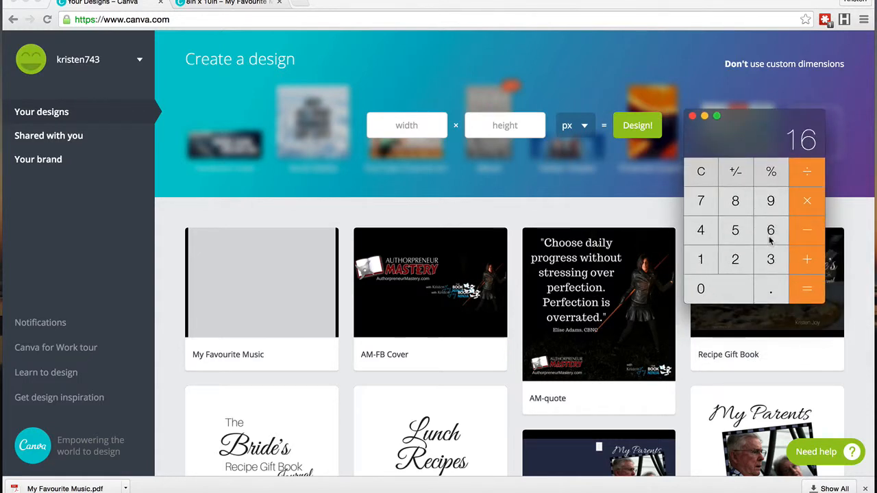
{"action": "left_click", "coordinate": [805, 260]}
{"action": "left_click", "coordinate": [773, 288]}
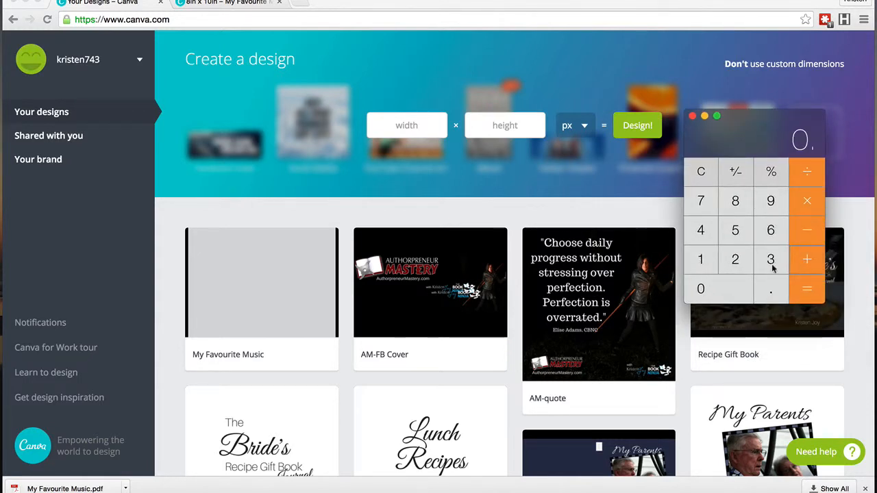
{"action": "left_click", "coordinate": [772, 262]}
{"action": "left_click", "coordinate": [703, 203]}
{"action": "left_click", "coordinate": [735, 230]}
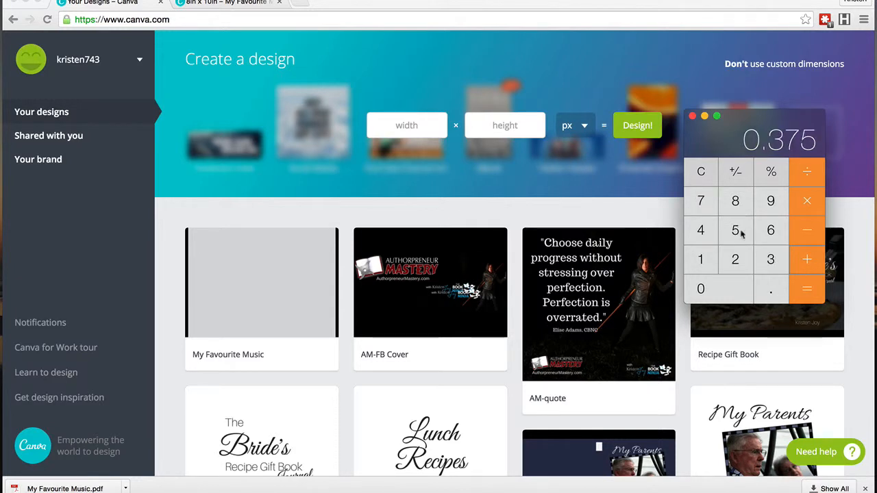
{"action": "left_click", "coordinate": [809, 259]}
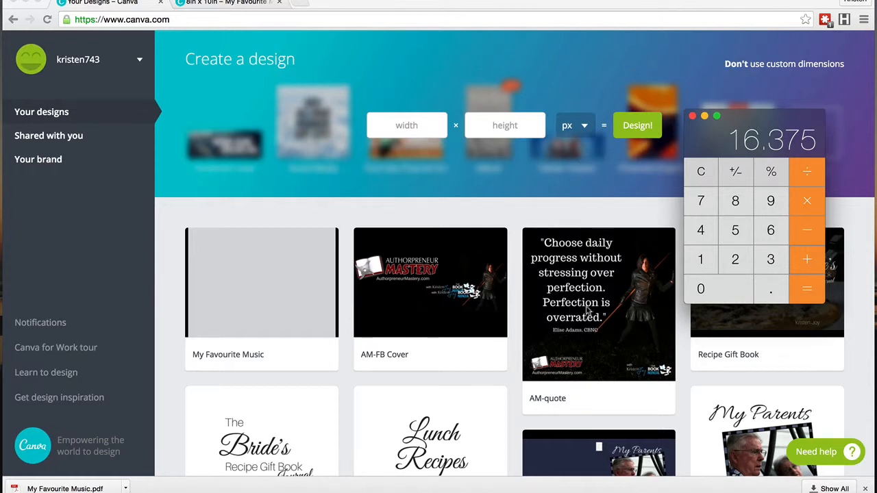
{"action": "left_click", "coordinate": [772, 290]}
{"action": "left_click", "coordinate": [742, 239]}
{"action": "left_click", "coordinate": [802, 290]}
{"action": "left_click", "coordinate": [414, 128]}
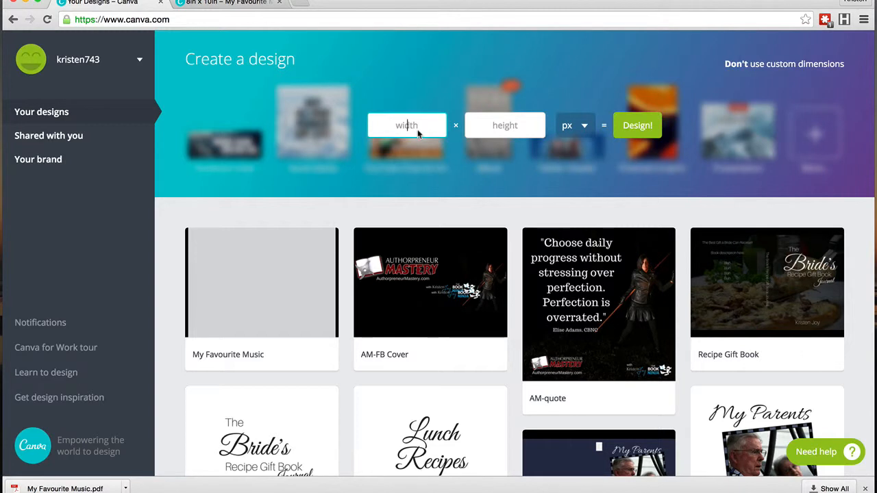
{"action": "type", "text": "16.875"}
{"action": "left_click", "coordinate": [517, 129]}
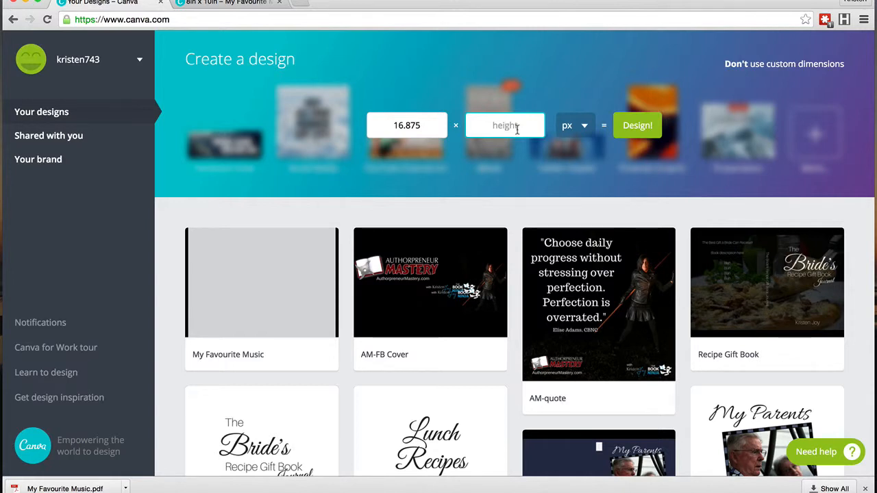
{"action": "left_click_drag", "start_coordinate": [429, 125], "coordinate": [355, 122]}
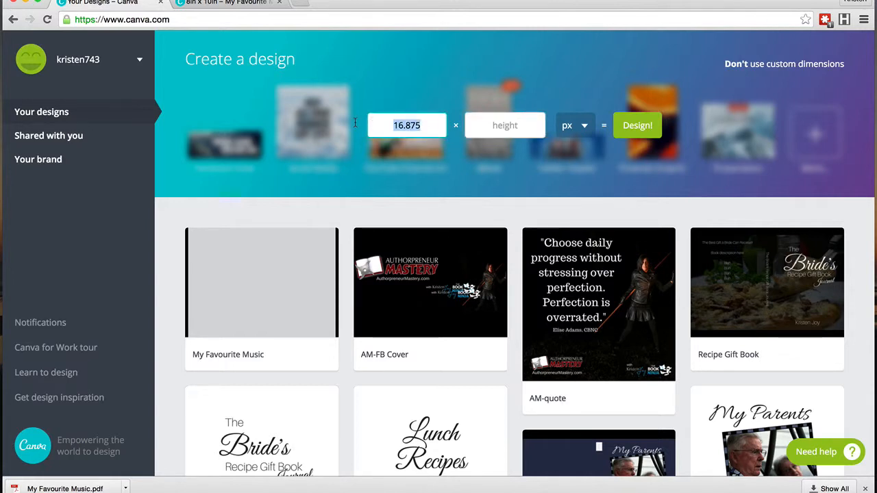
{"action": "key", "text": "BackSpace"}
Step: Create a new custom design 16.875 × 10.5 inches with units set to in
{"action": "left_click", "coordinate": [573, 127]}
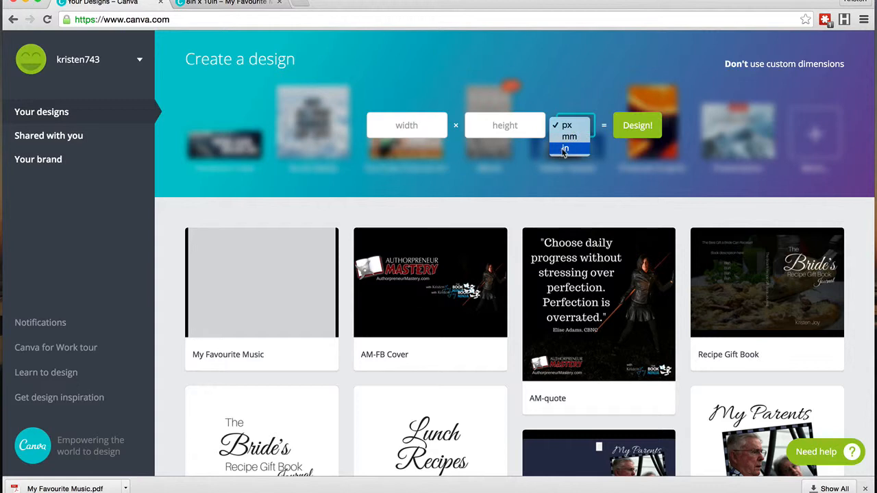
{"action": "left_click", "coordinate": [564, 149]}
{"action": "left_click", "coordinate": [406, 126]}
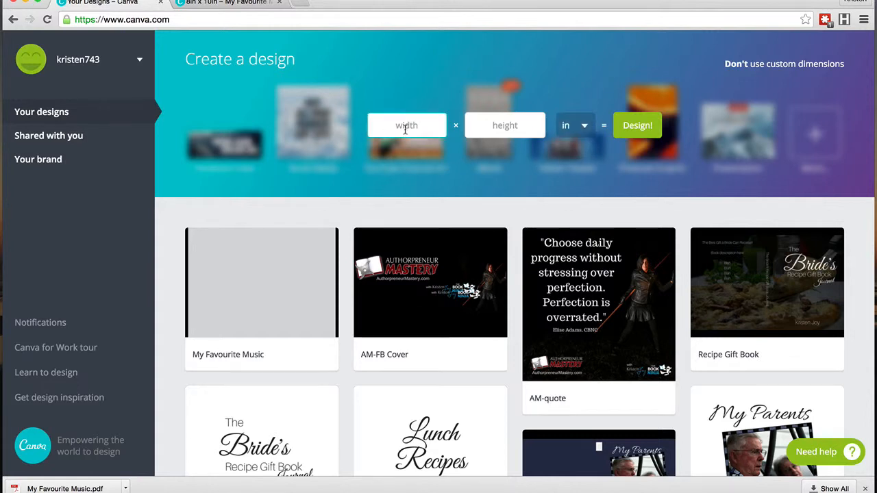
{"action": "key", "text": "ctrl+v"}
{"action": "left_click", "coordinate": [505, 124]}
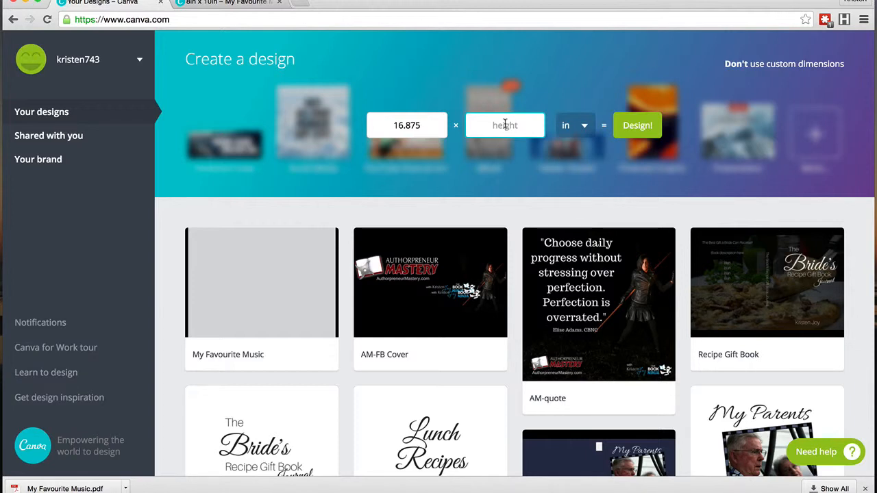
{"action": "type", "text": "10.5"}
{"action": "left_click", "coordinate": [639, 129]}
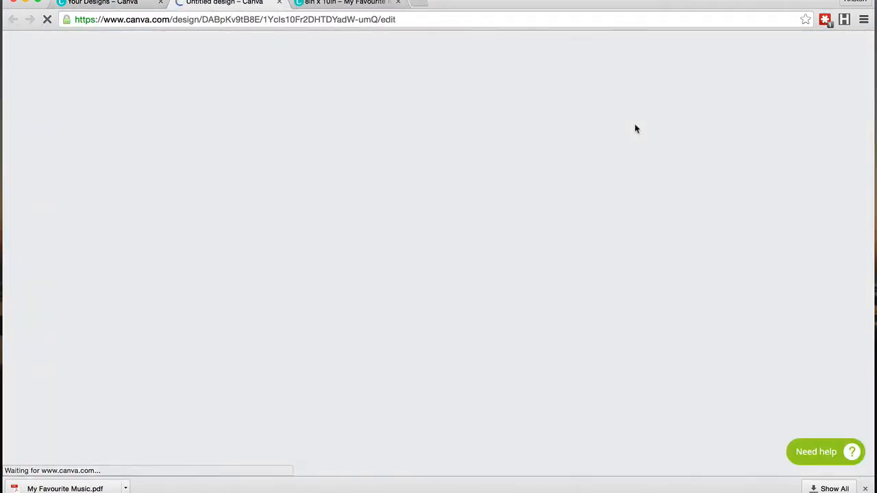
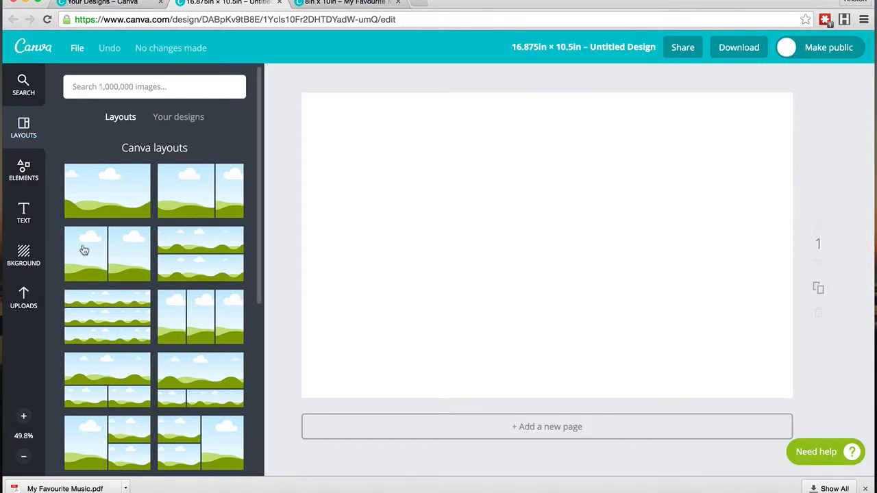
Step: Add a heading stretched across the full width at the top of the cover and enter the text Center
{"action": "left_click", "coordinate": [23, 256]}
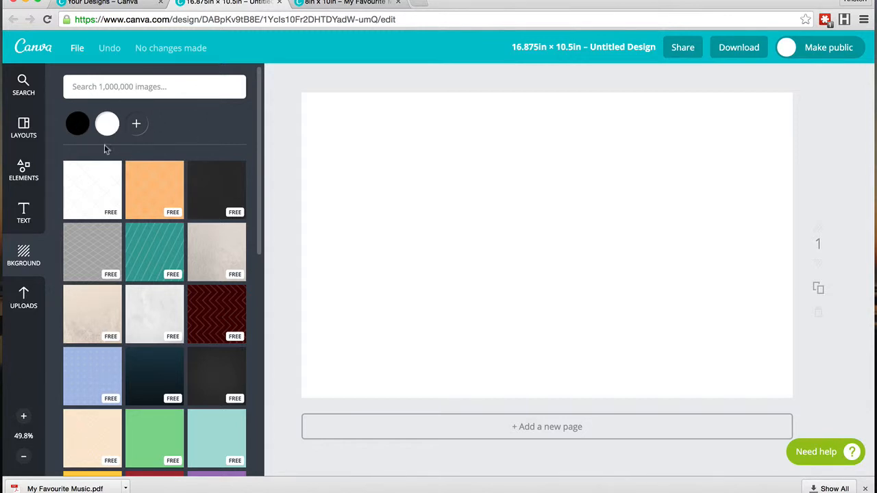
{"action": "left_click", "coordinate": [21, 82]}
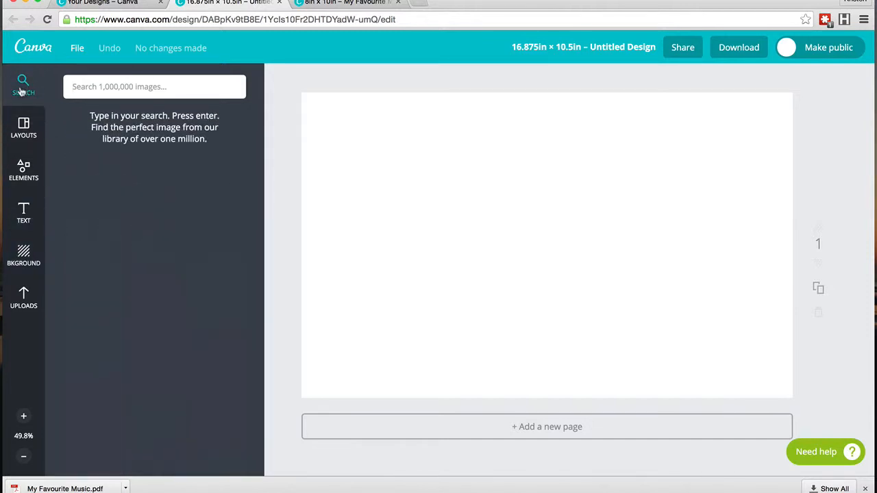
{"action": "left_click", "coordinate": [23, 212]}
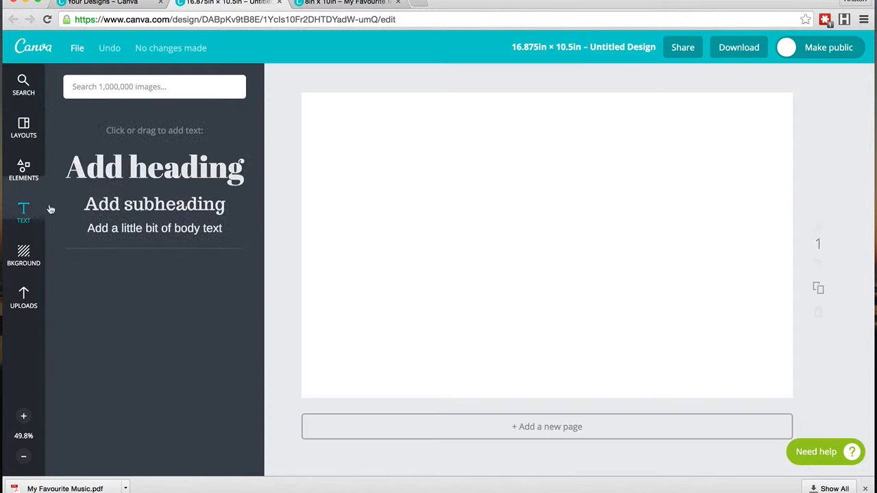
{"action": "left_click", "coordinate": [161, 146]}
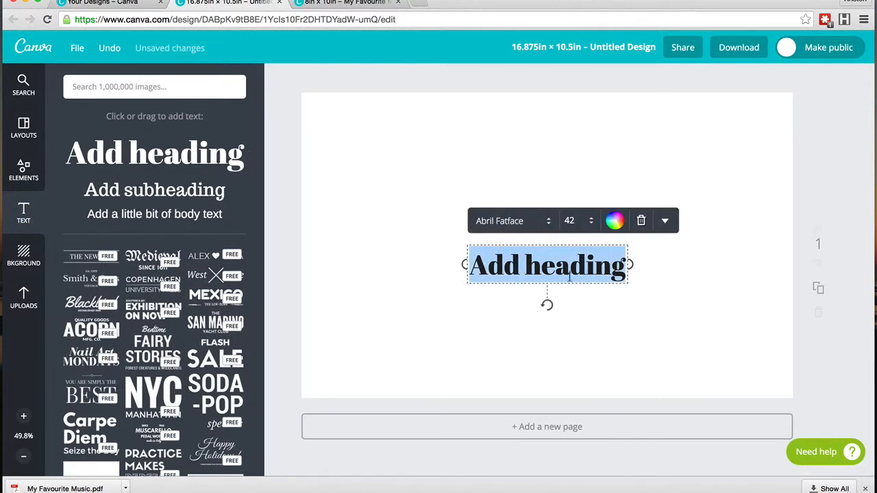
{"action": "left_click_drag", "start_coordinate": [571, 280], "coordinate": [402, 153]}
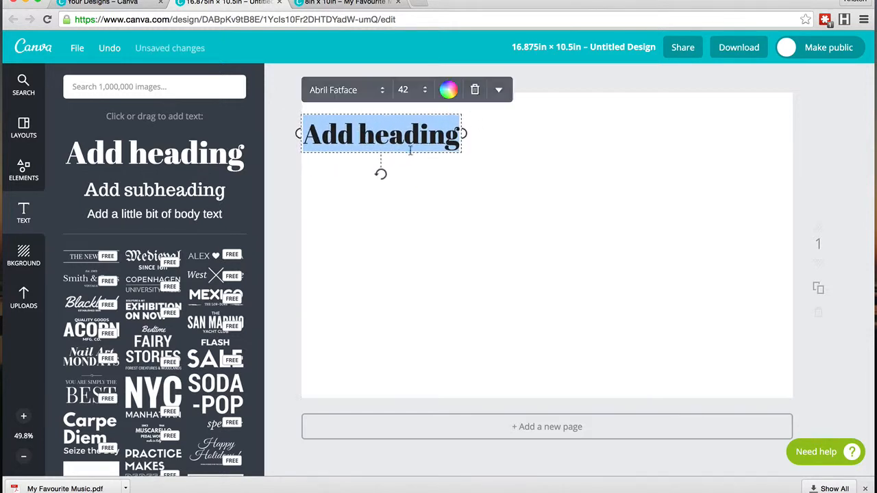
{"action": "left_click_drag", "start_coordinate": [464, 135], "coordinate": [795, 134]}
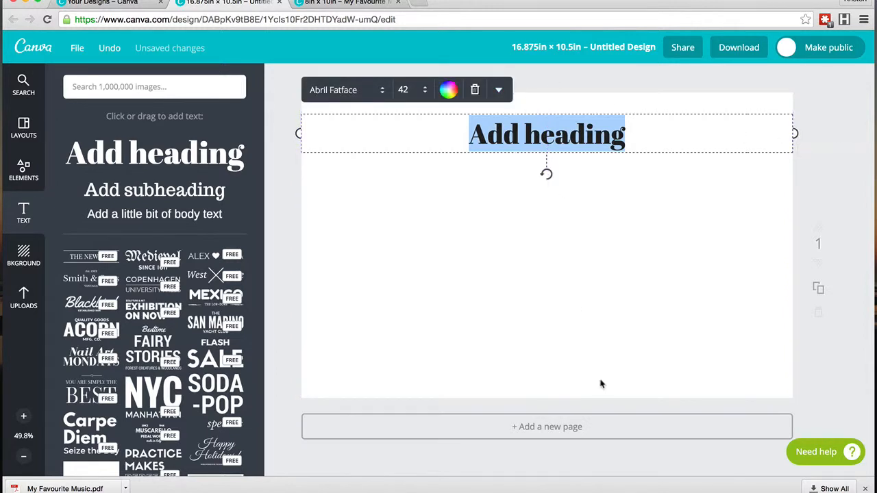
{"action": "type", "text": "Center"}
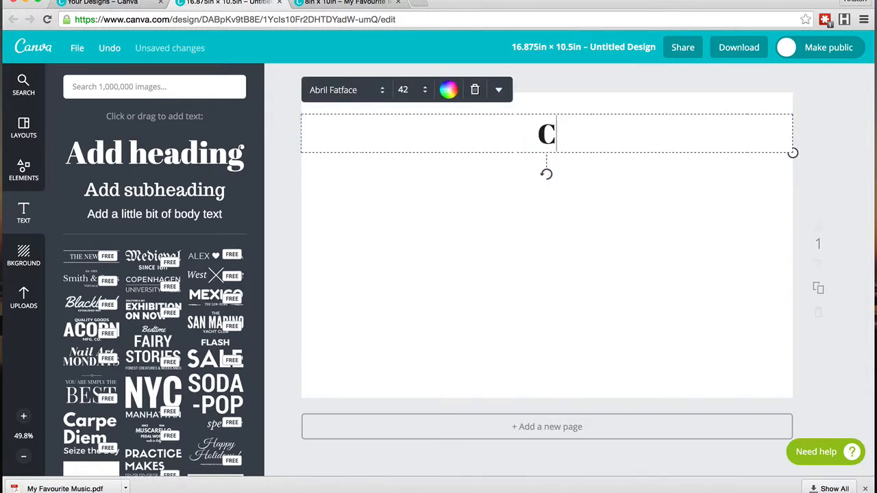
{"action": "left_click", "coordinate": [580, 356]}
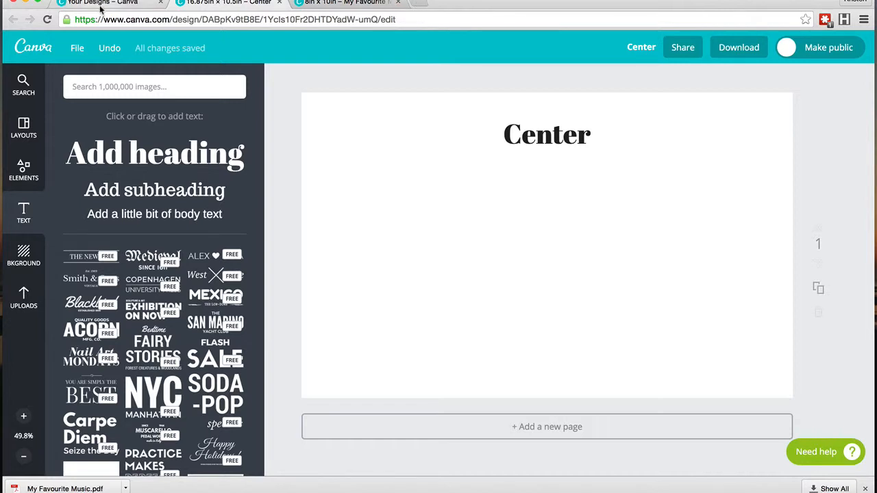
Step: Select and copy the title, Journal subtitle and author name from the journal's first page
{"action": "left_click", "coordinate": [346, 4]}
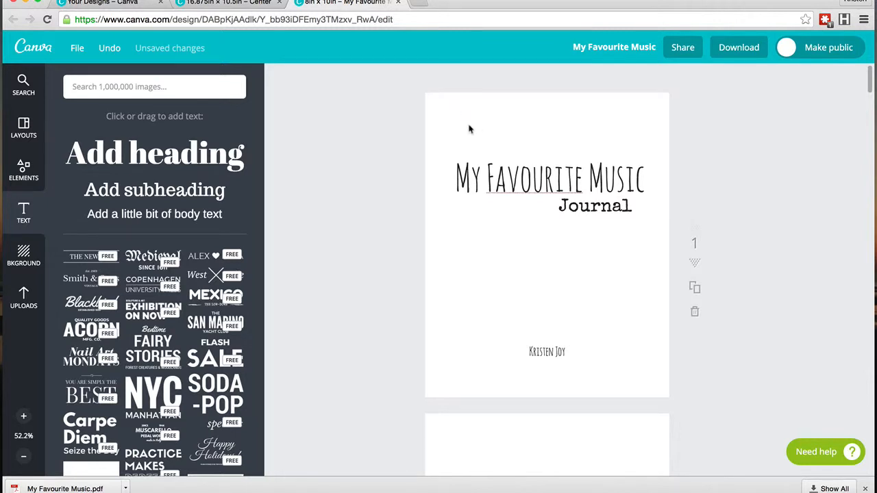
{"action": "left_click_drag", "start_coordinate": [452, 105], "coordinate": [611, 388]}
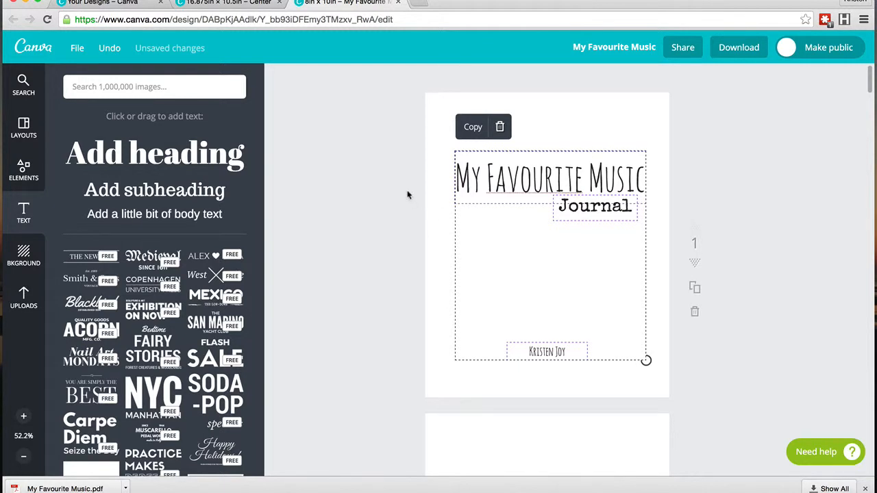
{"action": "left_click", "coordinate": [218, 4]}
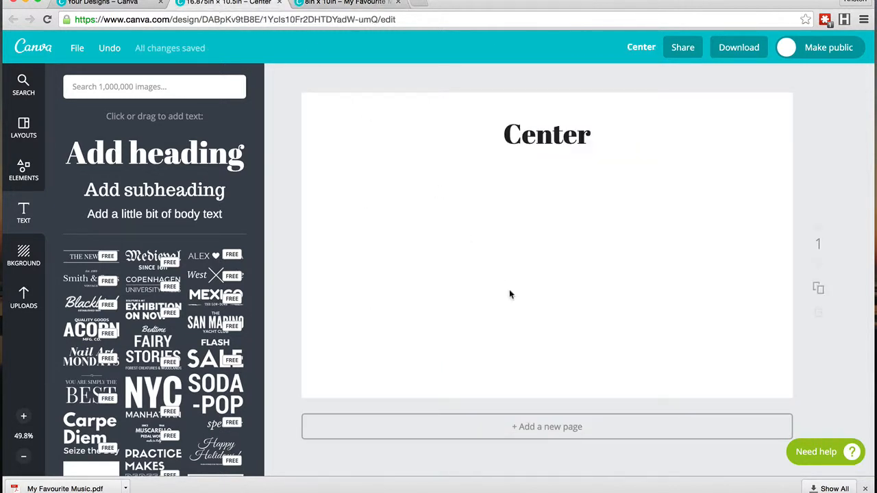
Step: Paste the copied text into the cover and place the title and subtitle top right and the author name bottom right
{"action": "key", "text": "super+v"}
{"action": "left_click_drag", "start_coordinate": [410, 174], "coordinate": [657, 159]}
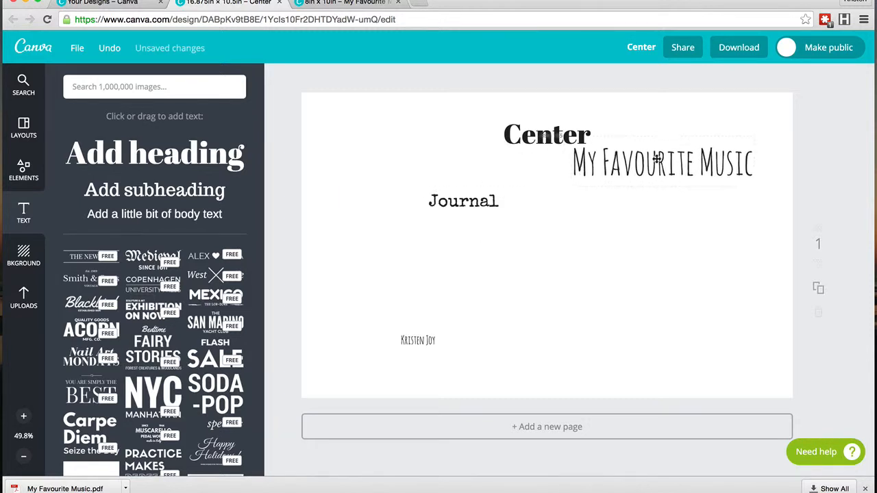
{"action": "key", "text": "super+z"}
{"action": "left_click", "coordinate": [523, 254]}
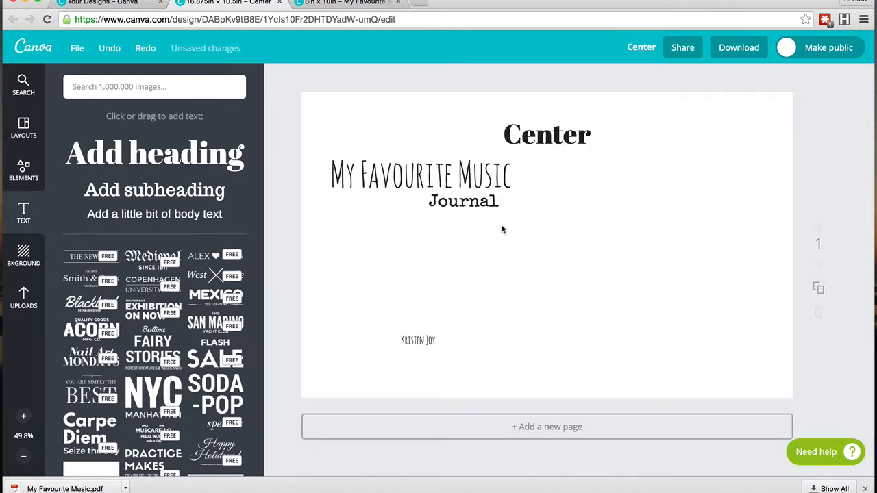
{"action": "left_click_drag", "start_coordinate": [501, 229], "coordinate": [418, 173]}
{"action": "left_click_drag", "start_coordinate": [644, 192], "coordinate": [624, 172]}
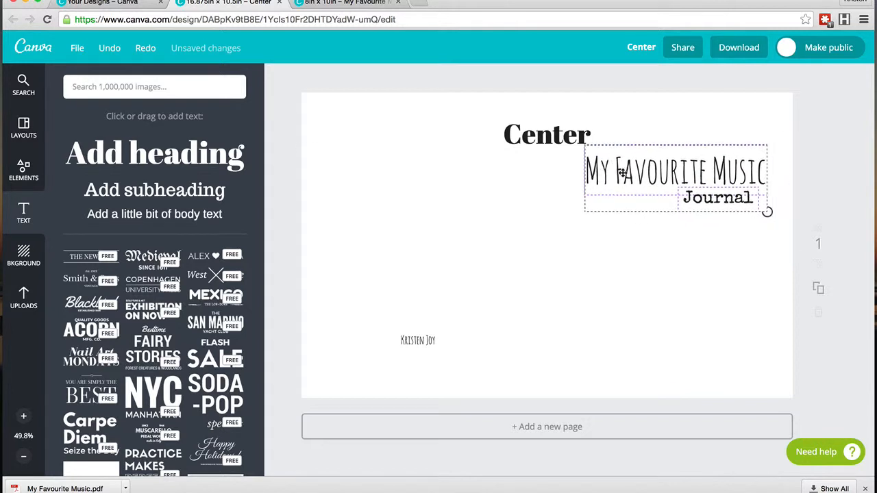
{"action": "left_click", "coordinate": [583, 301]}
{"action": "left_click_drag", "start_coordinate": [431, 338], "coordinate": [695, 366]}
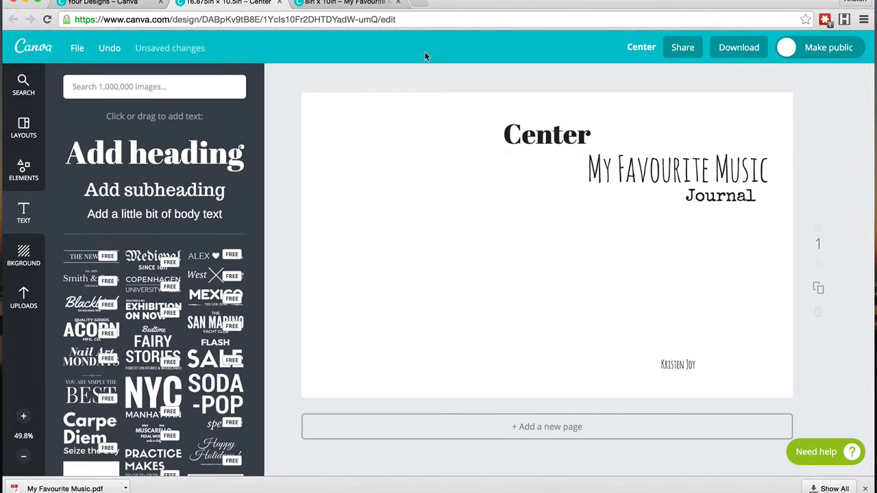
Step: Open openclipart.org in a new browser tab and search for music clipart
{"action": "left_click", "coordinate": [420, 3]}
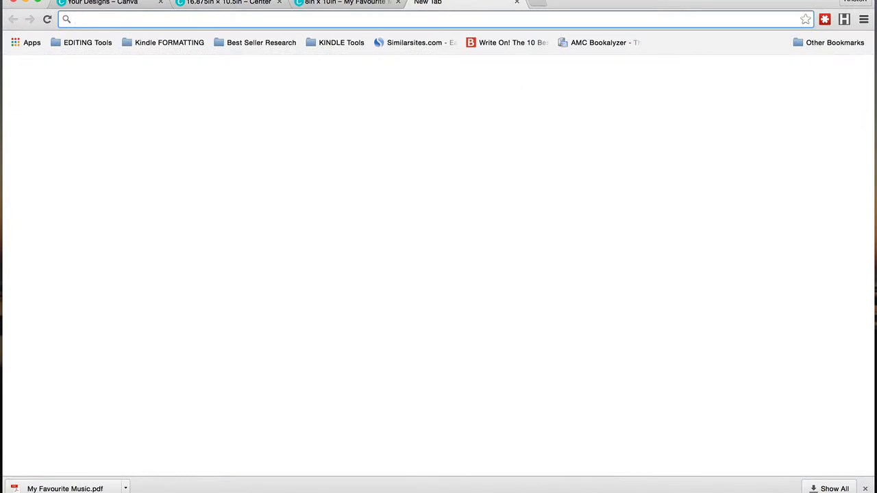
{"action": "type", "text": "op"}
{"action": "key", "text": "Return"}
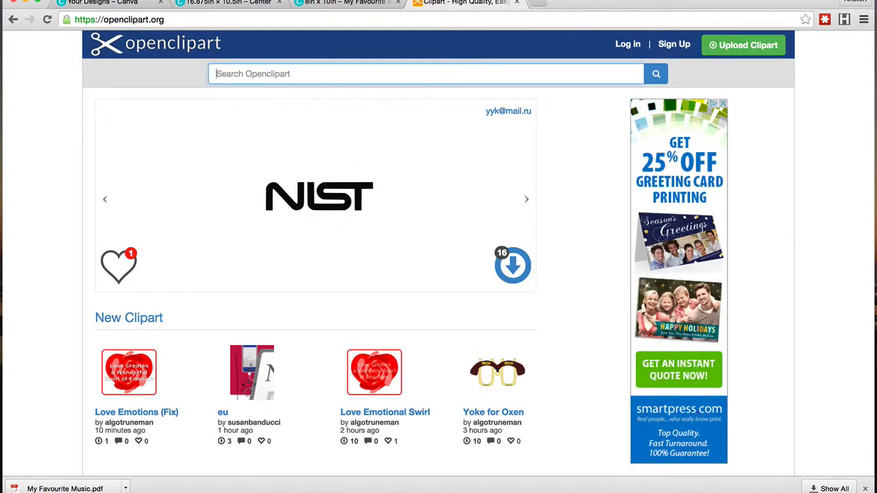
{"action": "left_click", "coordinate": [133, 20]}
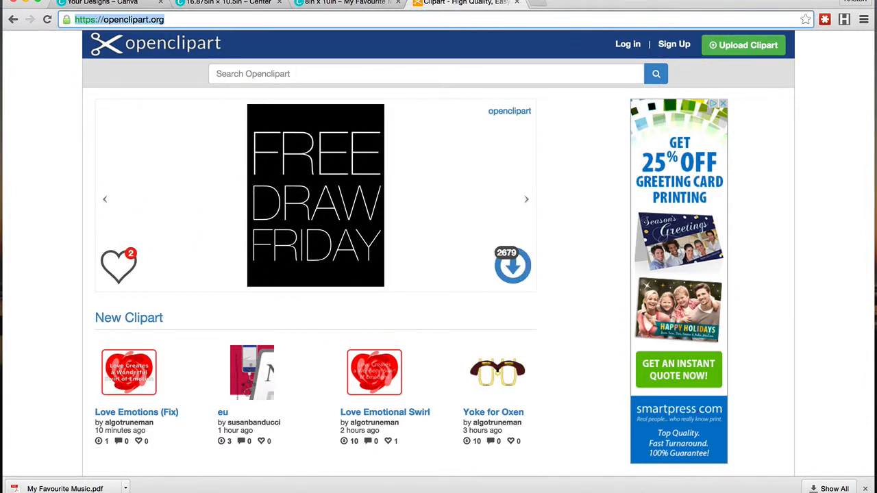
{"action": "left_click", "coordinate": [57, 223]}
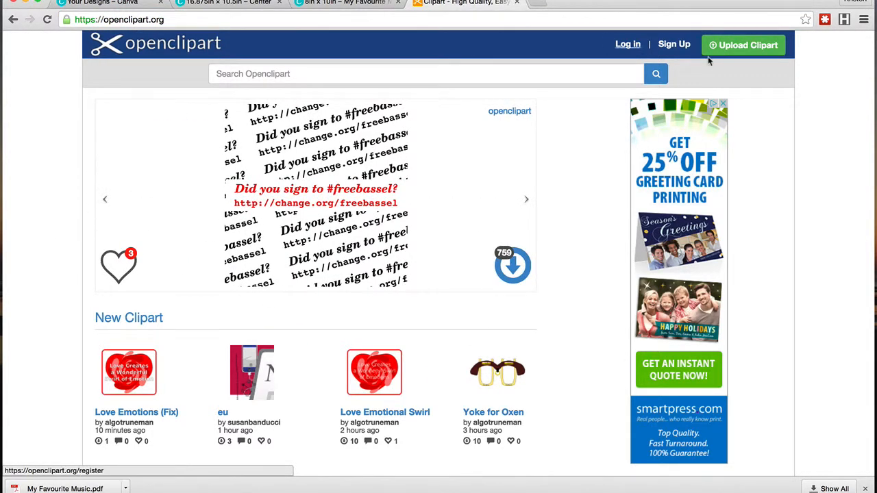
{"action": "left_click", "coordinate": [293, 76]}
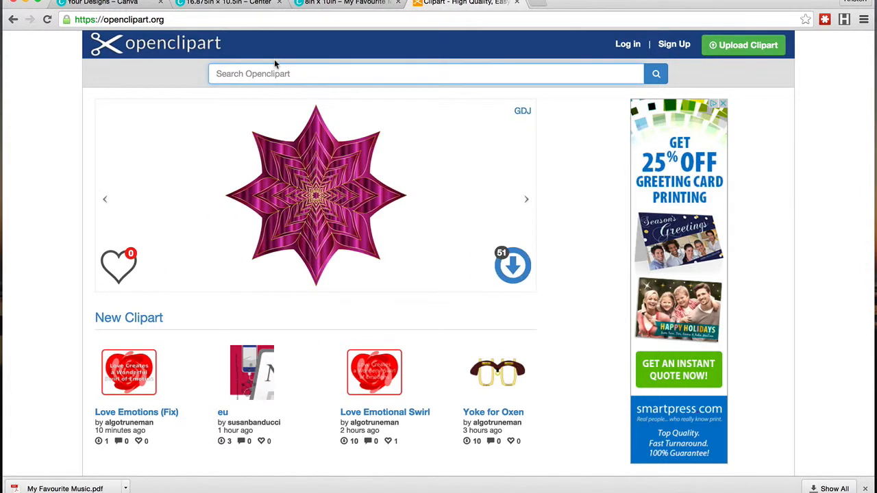
{"action": "type", "text": "music"}
{"action": "key", "text": "Return"}
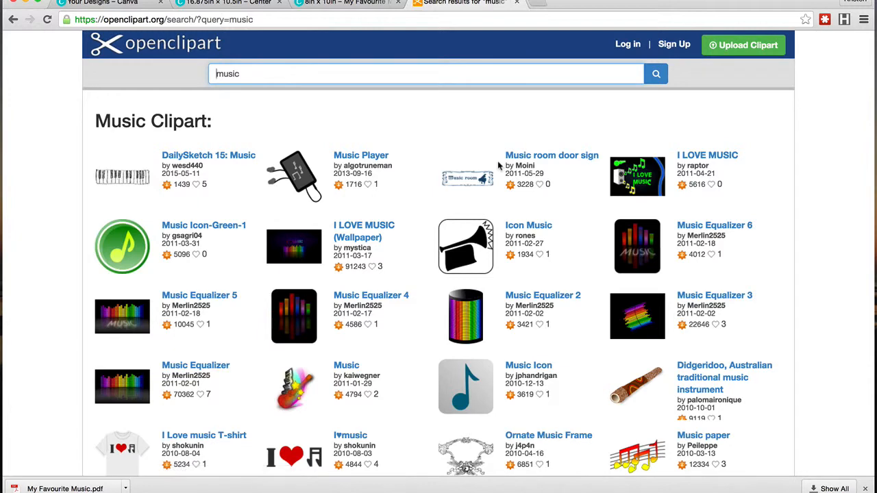
Step: Open the Ornate Music Frame clipart in a new tab
{"action": "scroll", "coordinate": [499, 165], "scroll_direction": "down", "scroll_amount": 5}
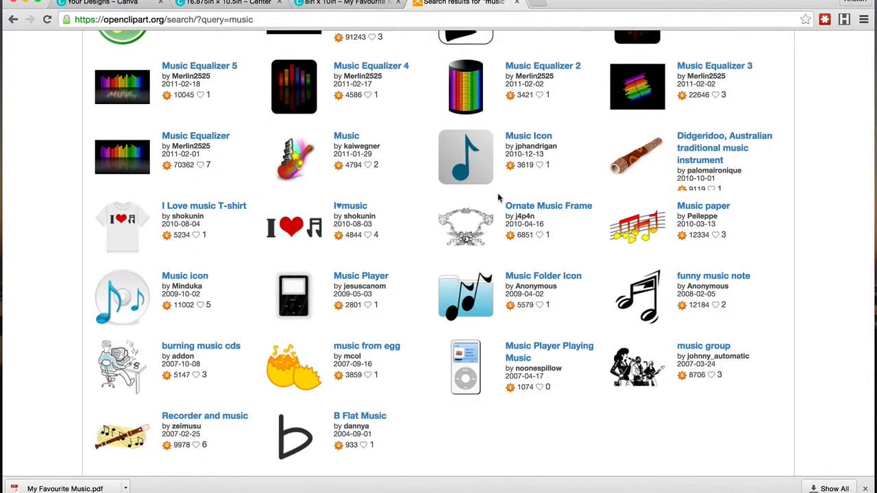
{"action": "right_click", "coordinate": [525, 205]}
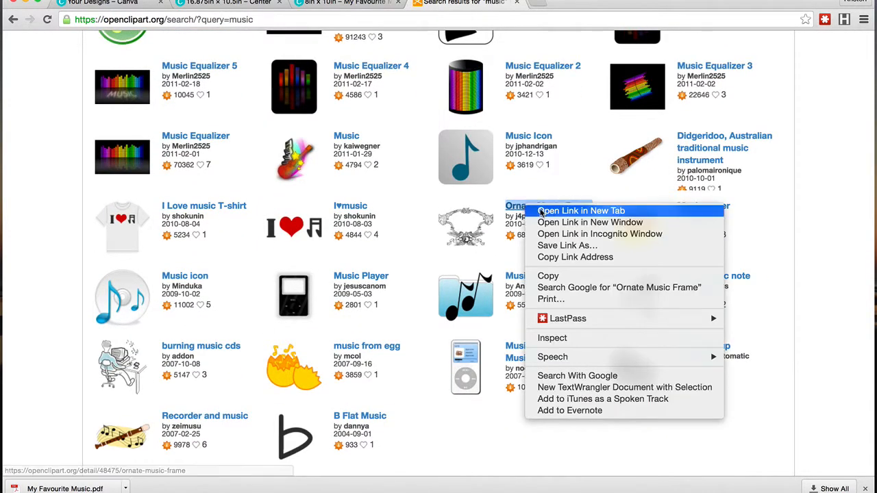
{"action": "left_click", "coordinate": [545, 210]}
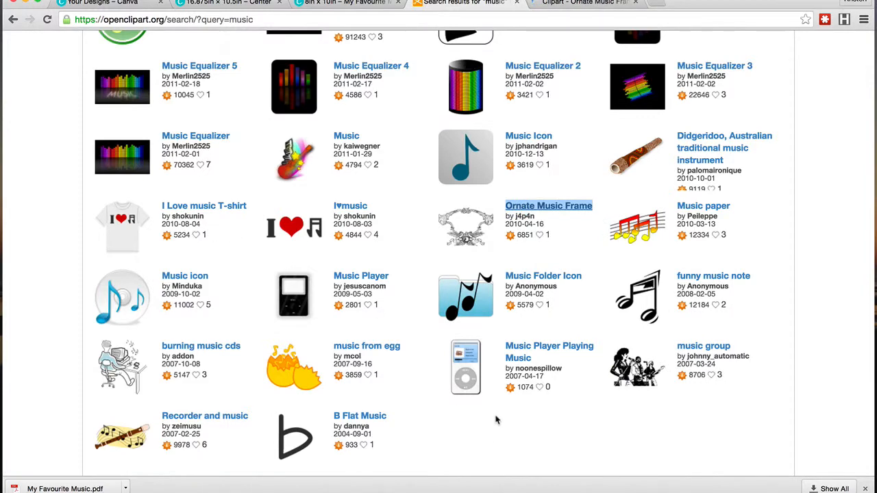
Step: Browse the second and third pages of the music clipart results
{"action": "scroll", "coordinate": [480, 404], "scroll_direction": "down", "scroll_amount": 4}
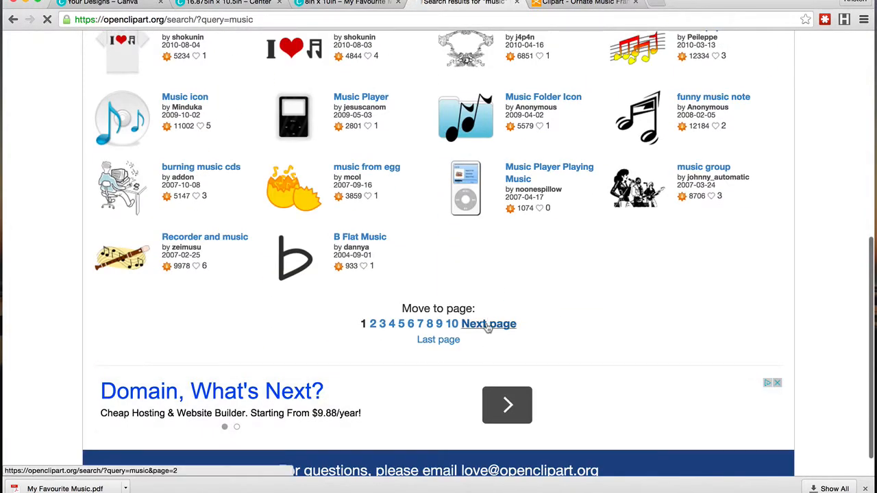
{"action": "left_click", "coordinate": [486, 323]}
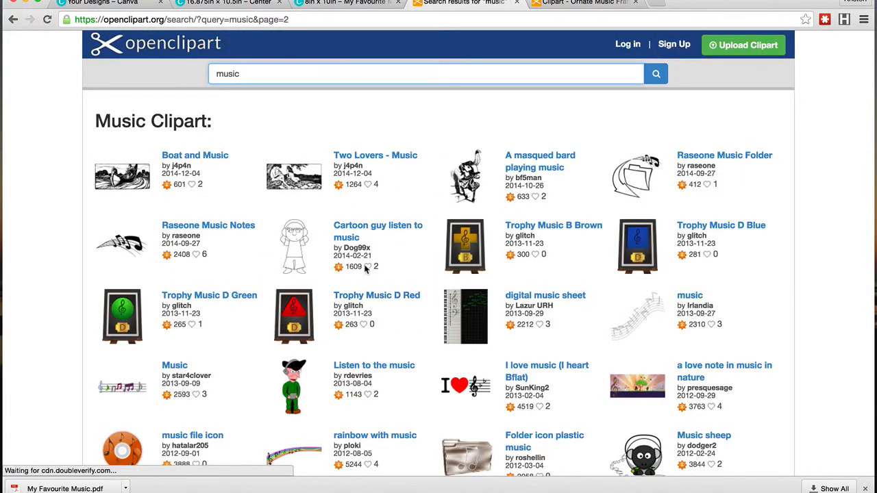
{"action": "scroll", "coordinate": [366, 271], "scroll_direction": "down", "scroll_amount": 3}
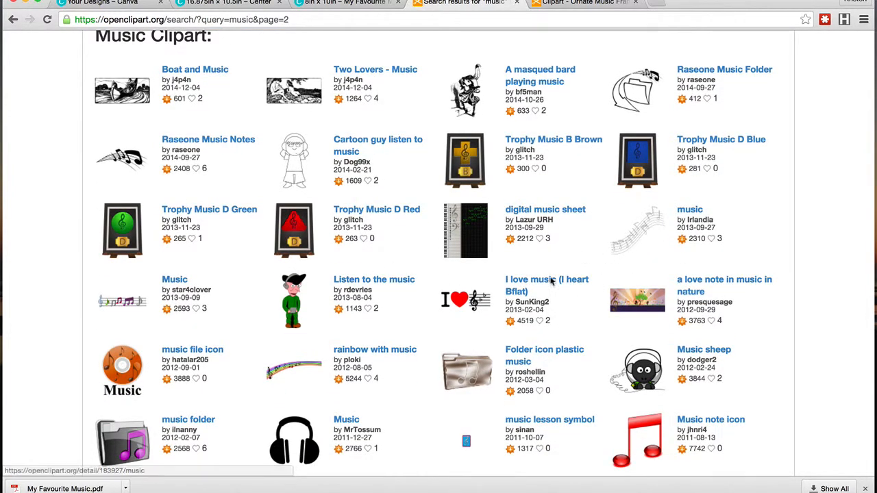
{"action": "scroll", "coordinate": [552, 282], "scroll_direction": "down", "scroll_amount": 5}
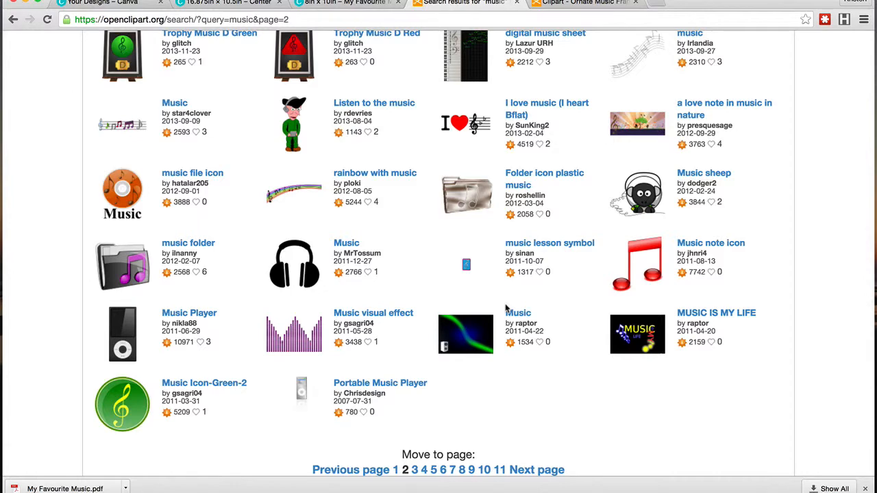
{"action": "scroll", "coordinate": [505, 315], "scroll_direction": "down", "scroll_amount": 2}
{"action": "left_click", "coordinate": [550, 388]}
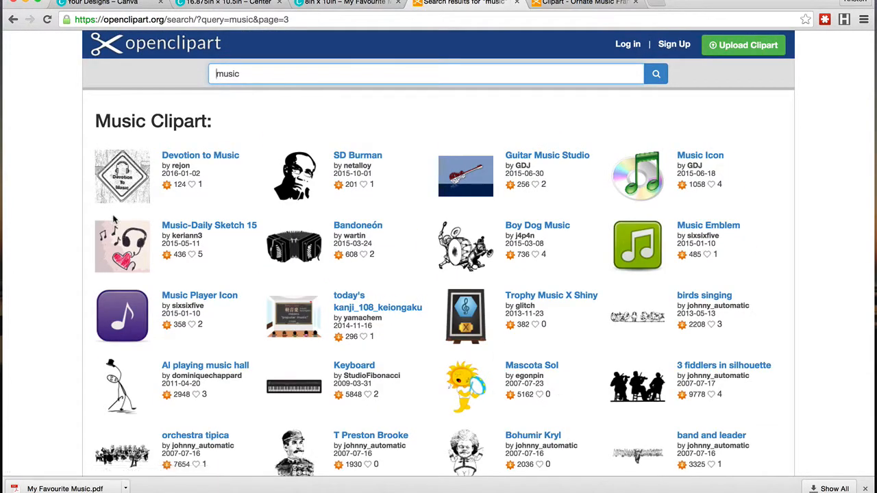
{"action": "scroll", "coordinate": [229, 210], "scroll_direction": "down", "scroll_amount": 1}
{"action": "scroll", "coordinate": [229, 215], "scroll_direction": "down", "scroll_amount": 2}
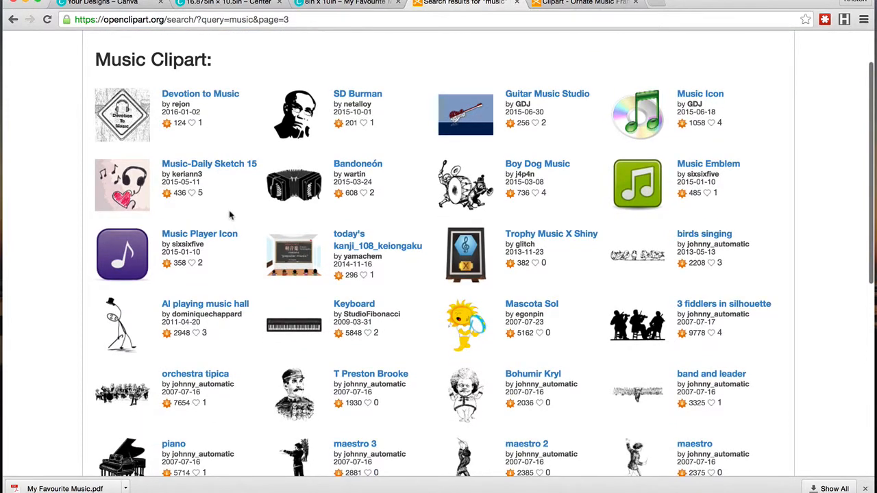
{"action": "scroll", "coordinate": [230, 215], "scroll_direction": "down", "scroll_amount": 1}
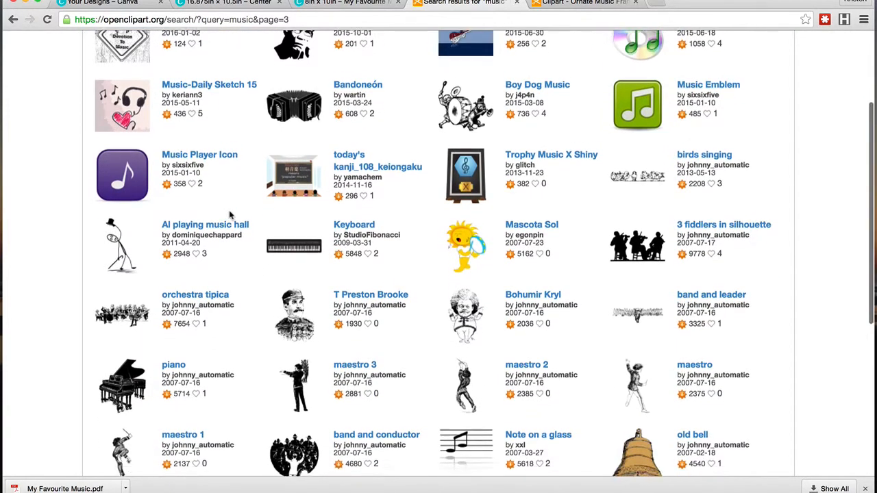
{"action": "scroll", "coordinate": [230, 214], "scroll_direction": "down", "scroll_amount": 3}
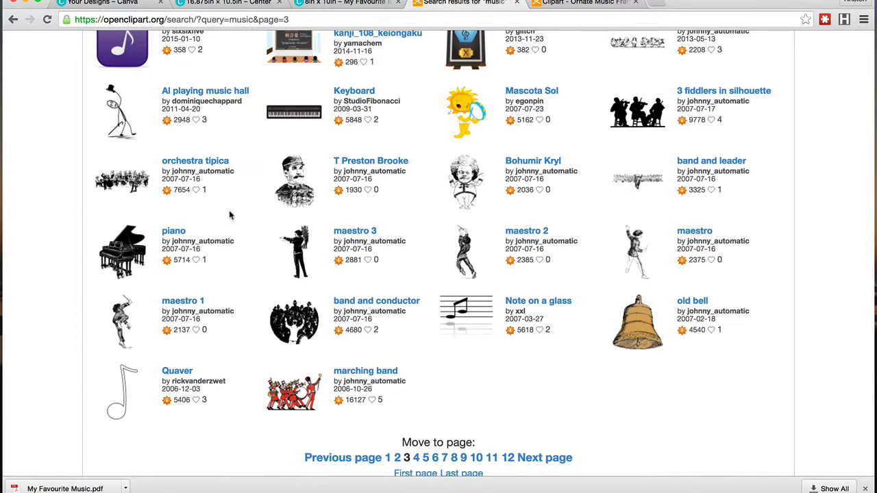
{"action": "scroll", "coordinate": [229, 215], "scroll_direction": "up", "scroll_amount": 8}
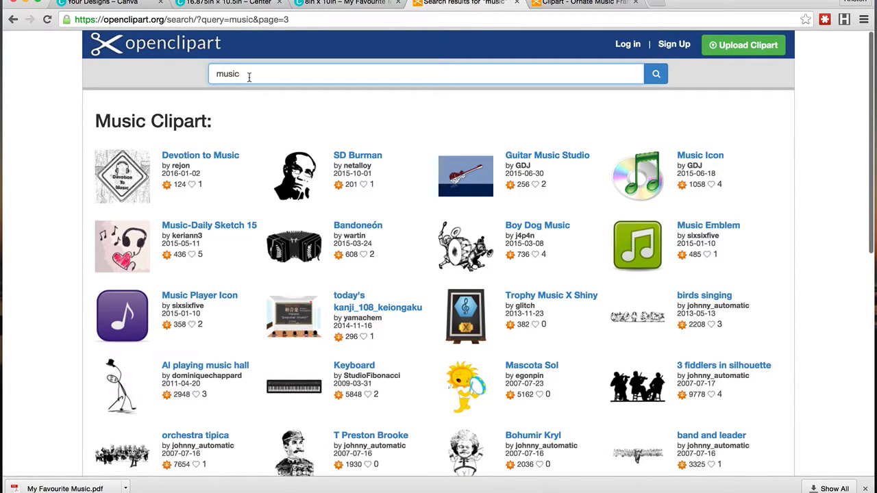
Step: Search the clipart site for "music pattern"
{"action": "left_click", "coordinate": [249, 77]}
{"action": "type", "text": "pattern"}
{"action": "key", "text": "Return"}
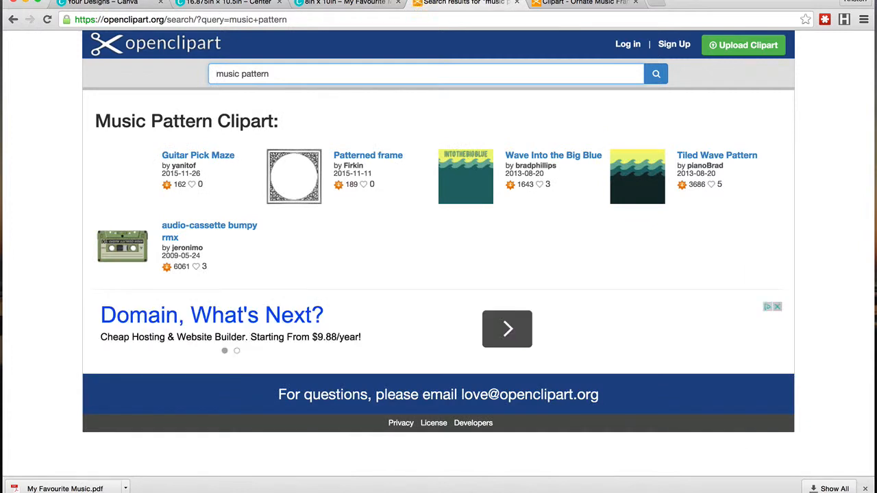
Step: Change the clipart search to "music notes"
{"action": "double_click", "coordinate": [262, 73]}
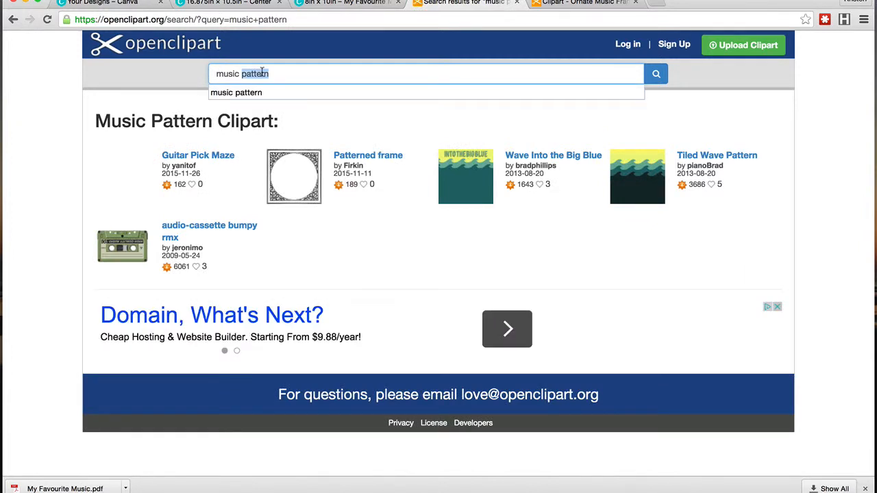
{"action": "type", "text": "notes"}
{"action": "key", "text": "Return"}
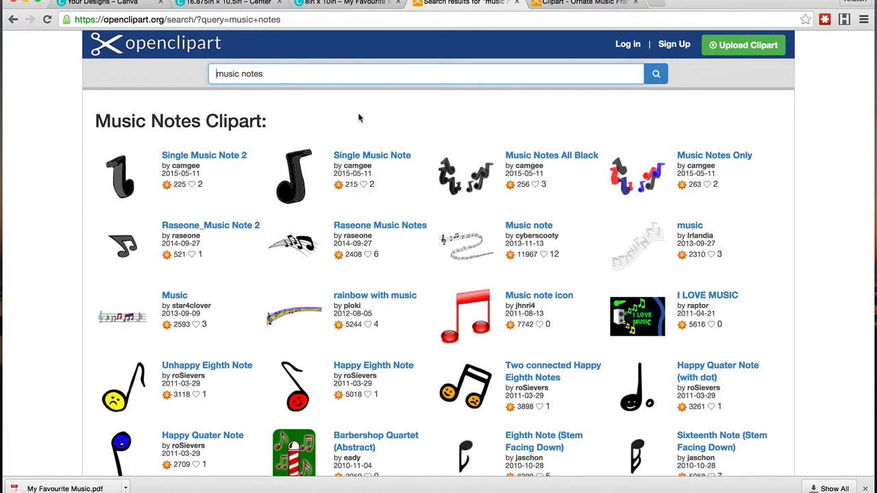
Step: Open the cyberscooty "Music note" clipart in a new tab
{"action": "scroll", "coordinate": [365, 119], "scroll_direction": "down", "scroll_amount": 3}
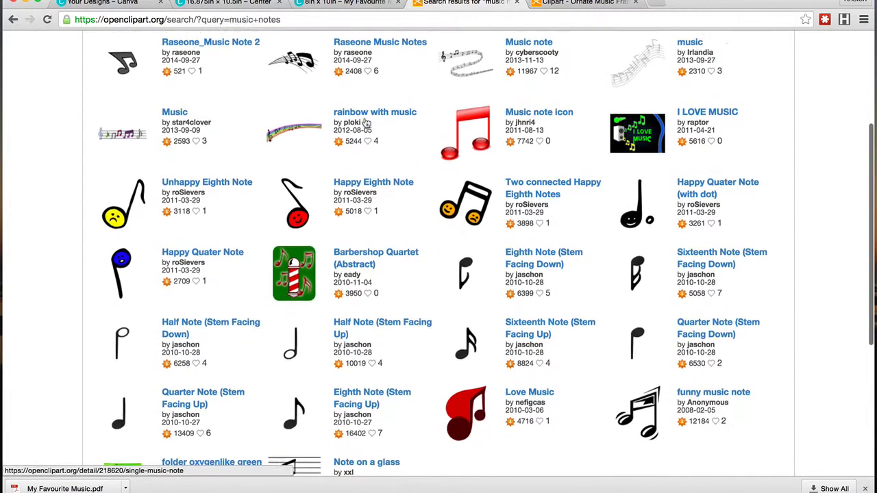
{"action": "right_click", "coordinate": [452, 57]}
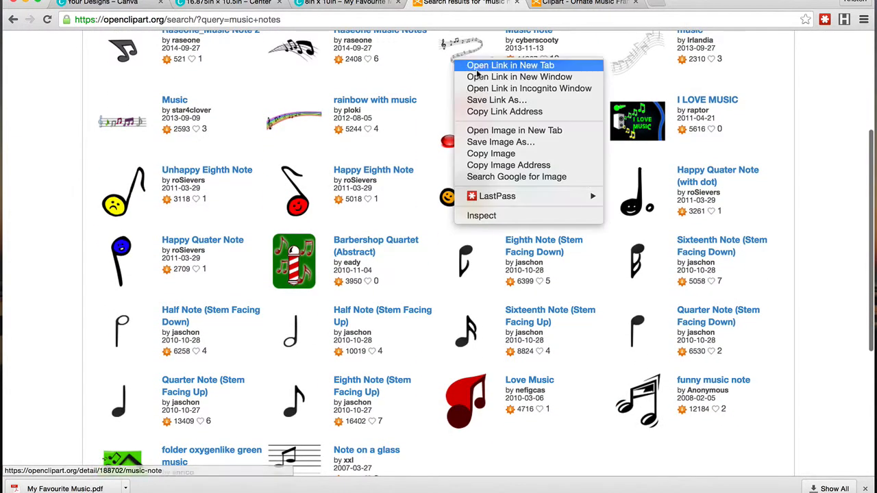
{"action": "left_click", "coordinate": [487, 64]}
Step: Go to the second results page and open "Musical Notes Typography" in a new tab
{"action": "scroll", "coordinate": [394, 229], "scroll_direction": "down", "scroll_amount": 4}
{"action": "left_click", "coordinate": [469, 292]}
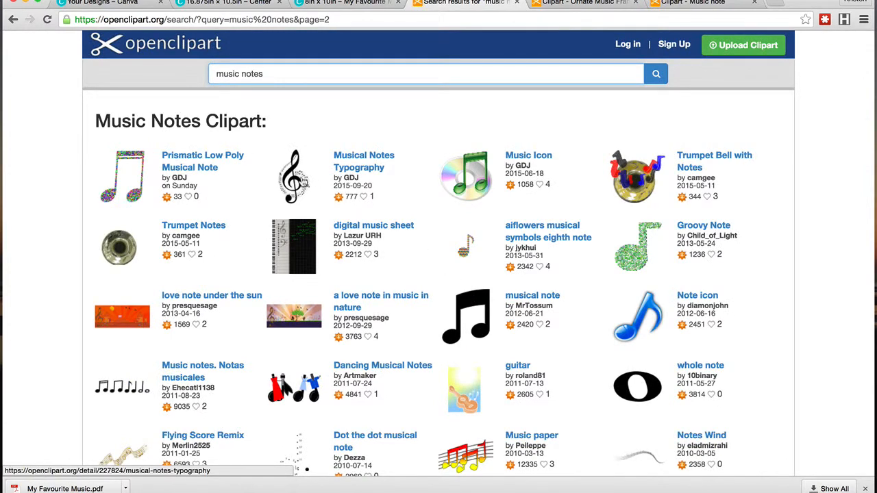
{"action": "right_click", "coordinate": [296, 174]}
{"action": "left_click", "coordinate": [321, 181]}
Step: Browse the second page, move to the third, and open "musical 5 black white" in a new tab
{"action": "scroll", "coordinate": [441, 223], "scroll_direction": "down", "scroll_amount": 2}
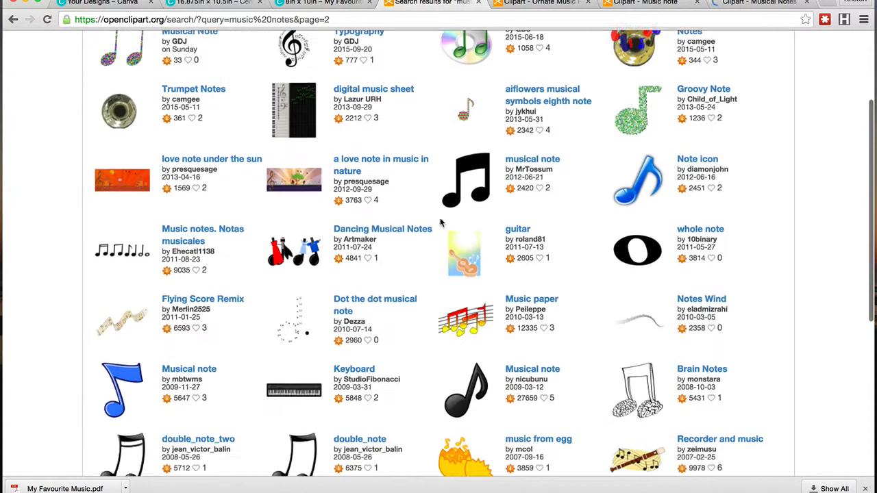
{"action": "scroll", "coordinate": [299, 251], "scroll_direction": "down", "scroll_amount": 2}
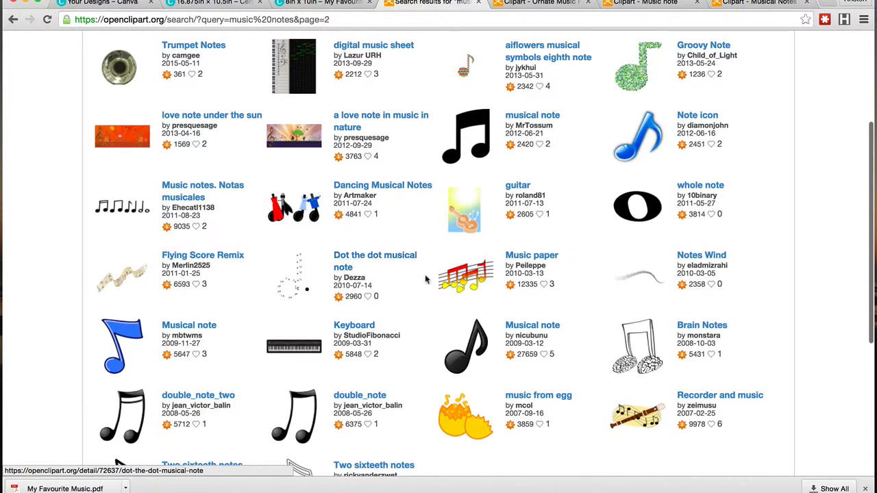
{"action": "scroll", "coordinate": [438, 281], "scroll_direction": "down", "scroll_amount": 2}
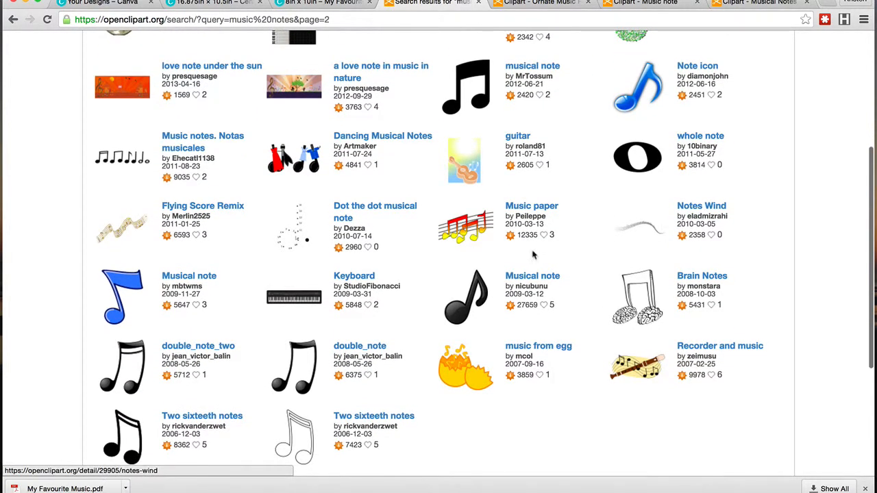
{"action": "scroll", "coordinate": [534, 255], "scroll_direction": "down", "scroll_amount": 5}
{"action": "left_click", "coordinate": [505, 291]}
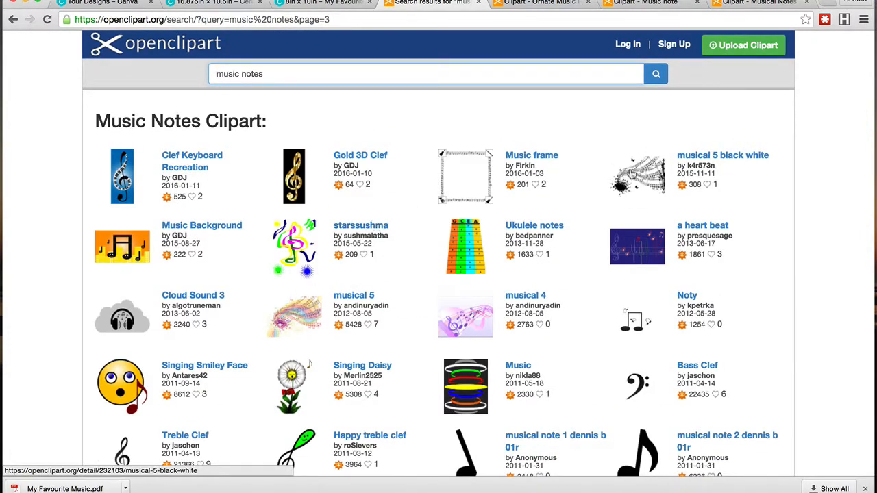
{"action": "right_click", "coordinate": [626, 164]}
{"action": "left_click", "coordinate": [648, 172]}
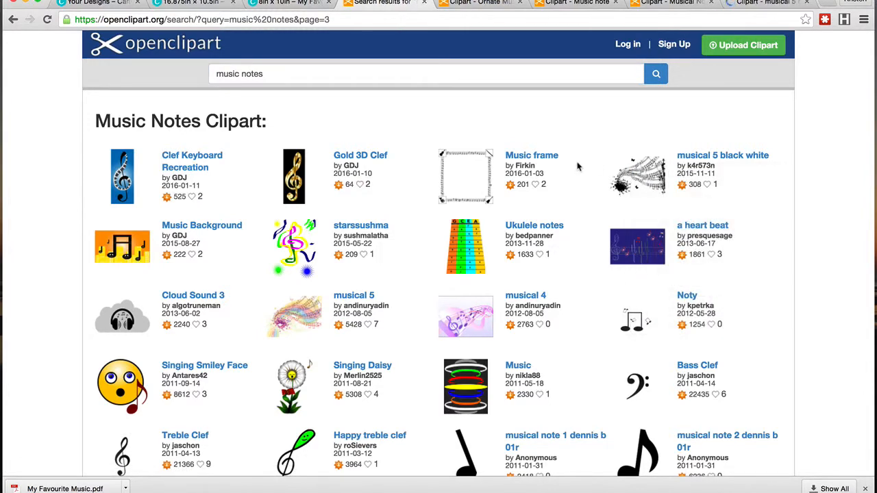
Step: Go to the fourth results page and open "Abstract Floral Background" in a new tab
{"action": "scroll", "coordinate": [578, 167], "scroll_direction": "down", "scroll_amount": 5}
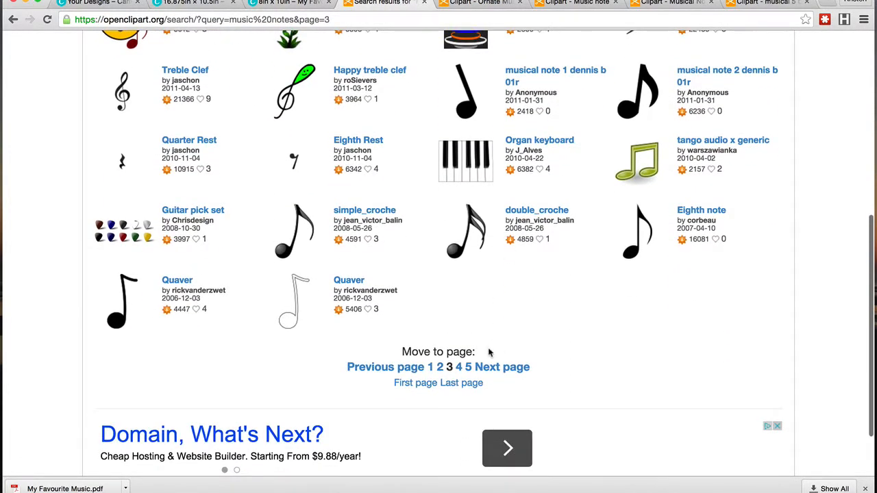
{"action": "left_click", "coordinate": [492, 368]}
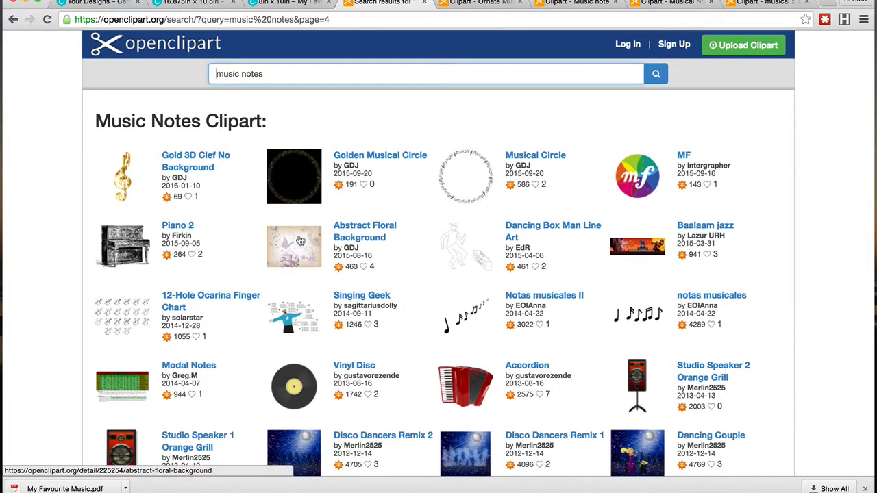
{"action": "right_click", "coordinate": [364, 230]}
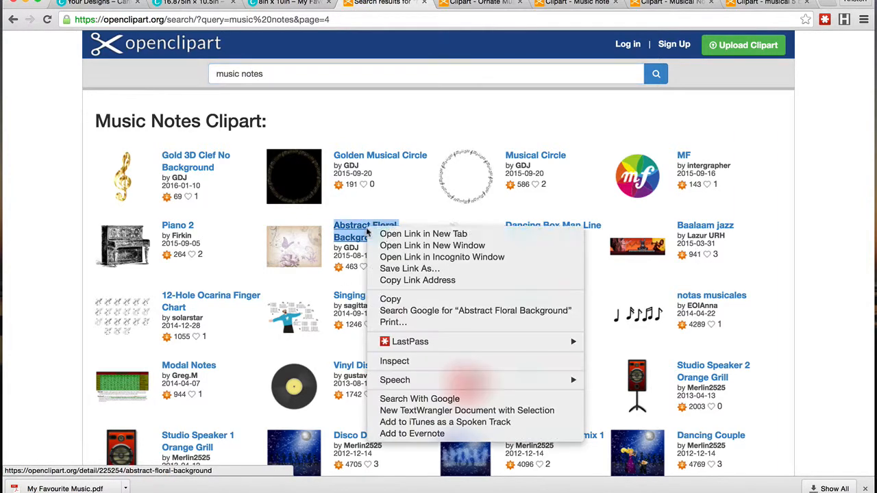
{"action": "left_click", "coordinate": [405, 232]}
{"action": "left_click", "coordinate": [427, 305]}
Step: Browse the fourth page and open a "treble clefs" clipart in a new tab
{"action": "scroll", "coordinate": [428, 304], "scroll_direction": "down", "scroll_amount": 5}
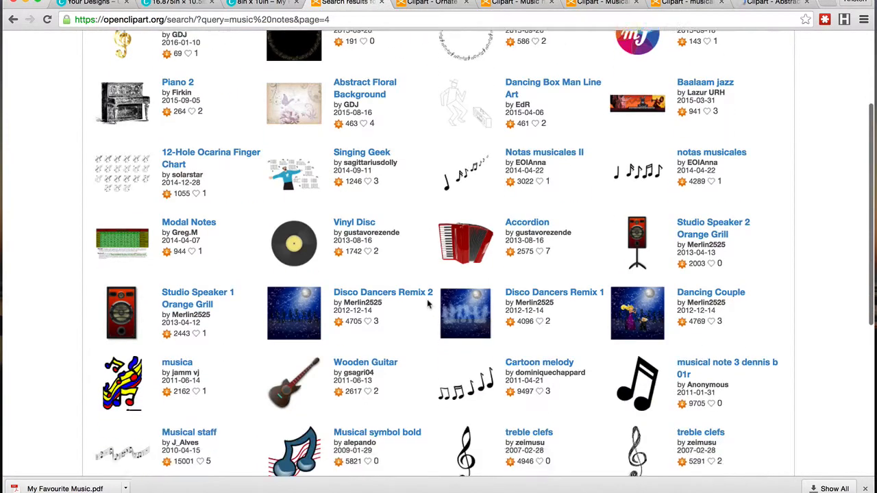
{"action": "scroll", "coordinate": [427, 304], "scroll_direction": "down", "scroll_amount": 4}
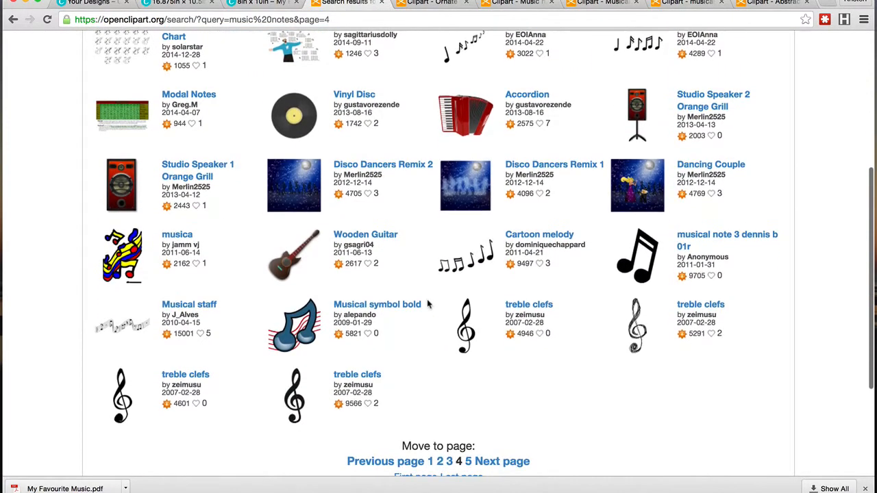
{"action": "scroll", "coordinate": [428, 300], "scroll_direction": "down", "scroll_amount": 1}
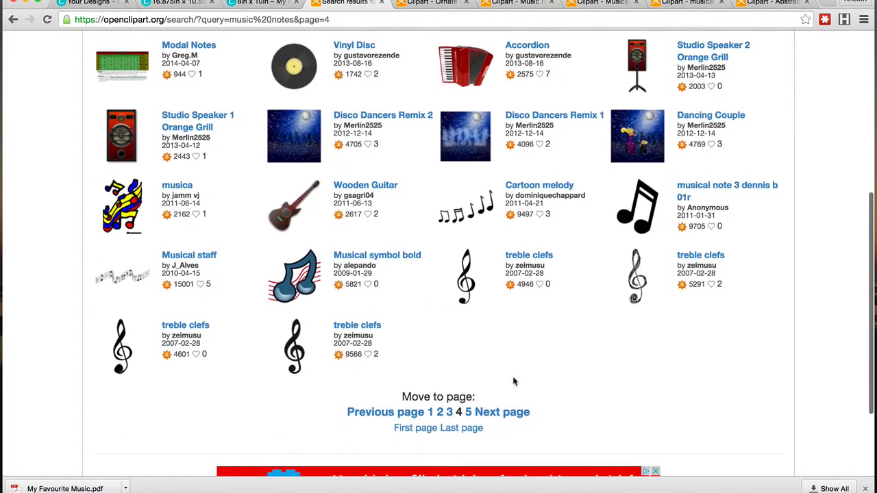
{"action": "right_click", "coordinate": [627, 276]}
{"action": "left_click", "coordinate": [658, 281]}
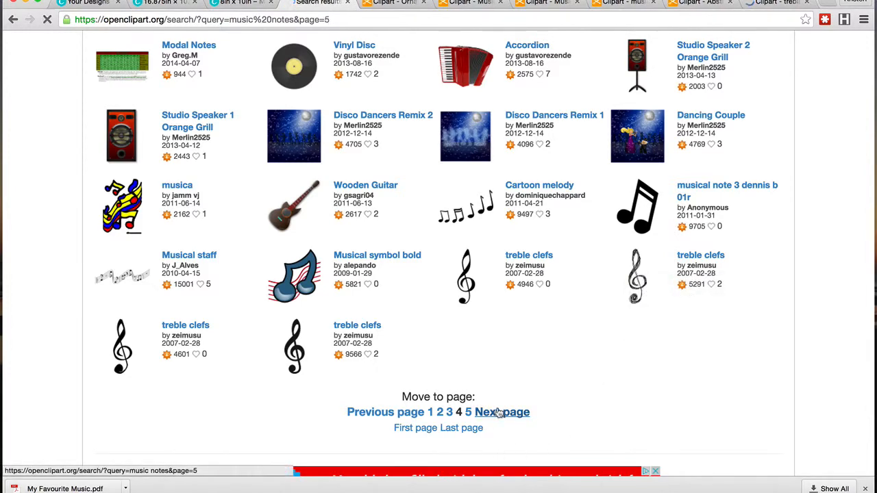
Step: Go to the fifth results page and open "Clef Keyboard Recreation No Background" in a new tab
{"action": "left_click", "coordinate": [502, 412]}
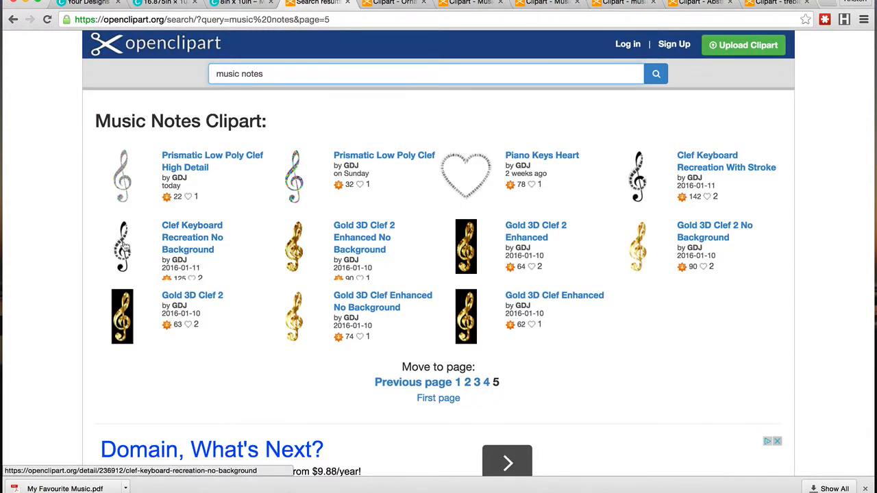
{"action": "right_click", "coordinate": [167, 226]}
{"action": "left_click", "coordinate": [190, 233]}
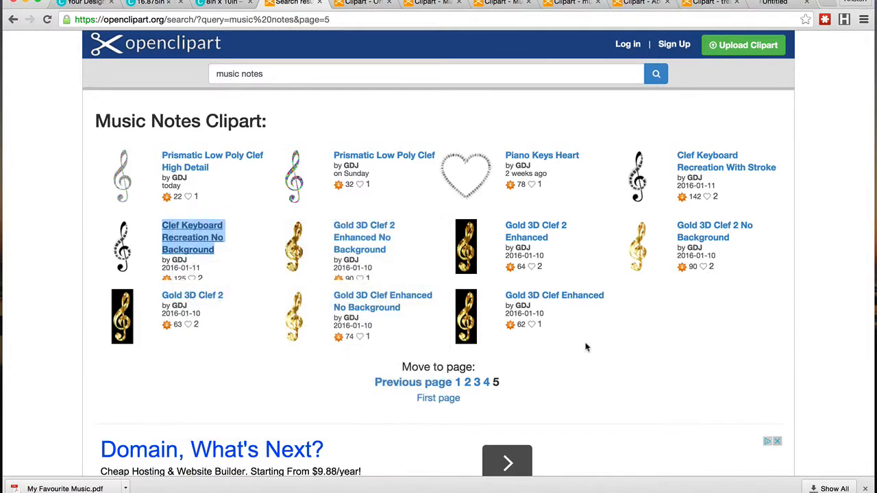
{"action": "left_click", "coordinate": [615, 366]}
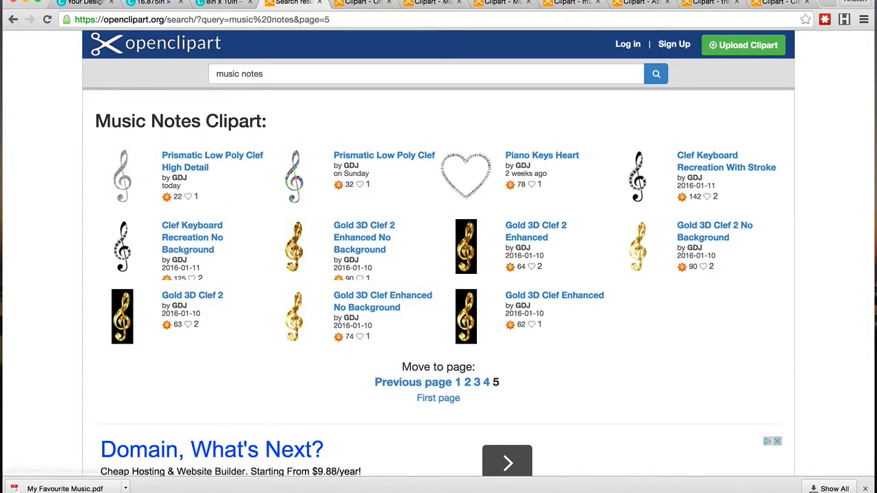
Step: Review the Ornate Music Frame, Music note and Musical Notes Typography clipart tabs
{"action": "left_click", "coordinate": [351, 4]}
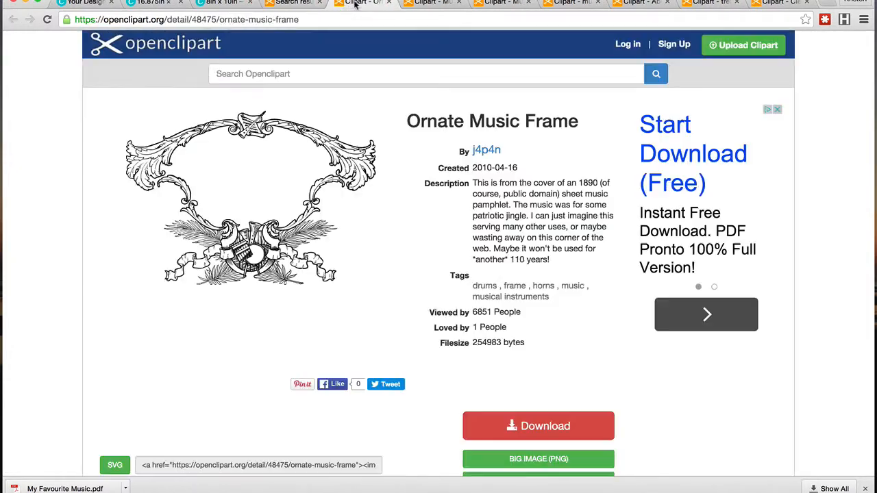
{"action": "left_click", "coordinate": [388, 3]}
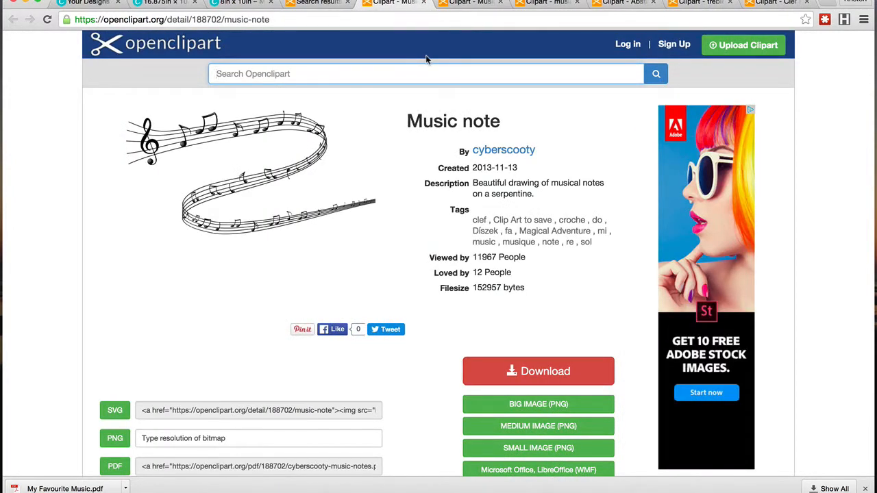
{"action": "left_click", "coordinate": [457, 4]}
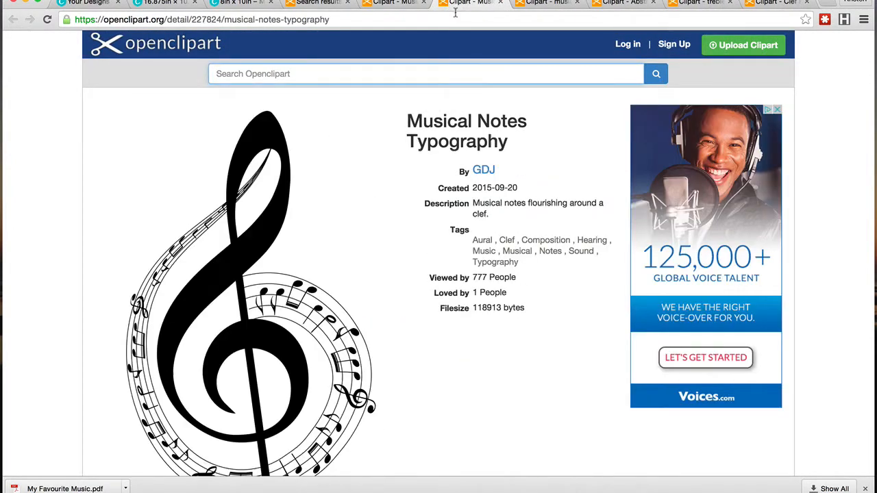
{"action": "scroll", "coordinate": [451, 216], "scroll_direction": "down", "scroll_amount": 5}
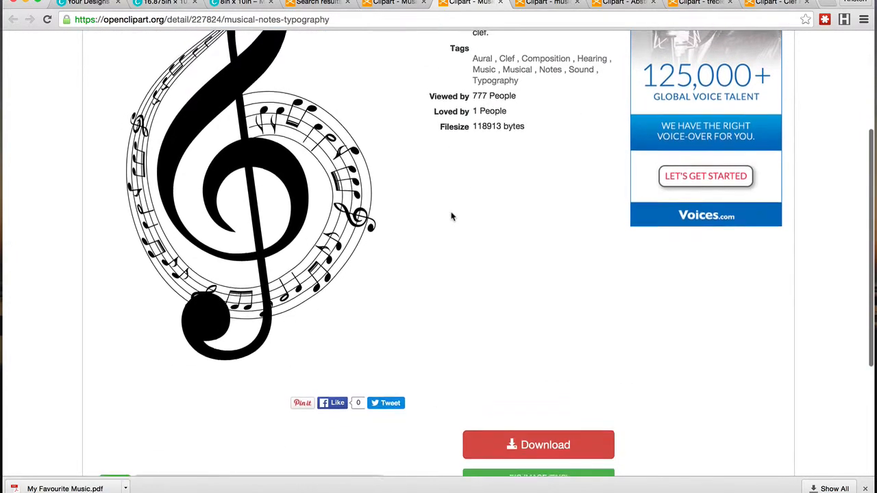
{"action": "scroll", "coordinate": [451, 217], "scroll_direction": "up", "scroll_amount": 5}
Step: Save the big PNG image of the "musical 5 black white" clipart to the computer
{"action": "left_click", "coordinate": [552, 4]}
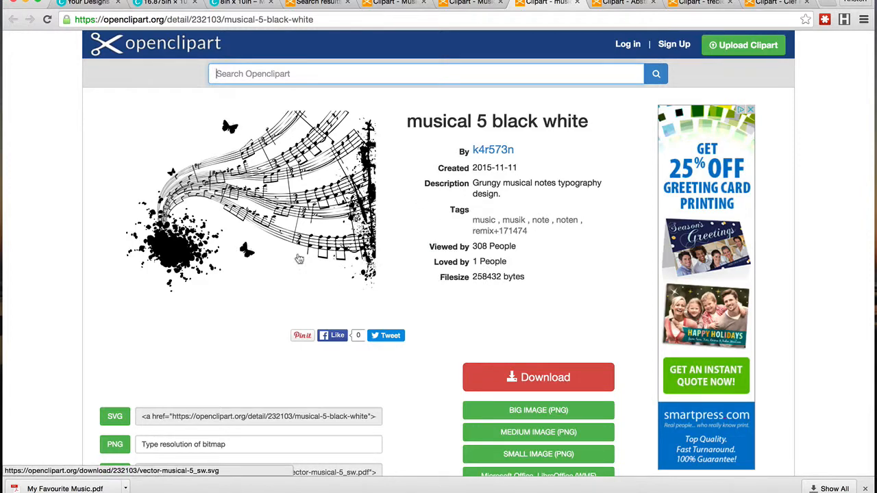
{"action": "scroll", "coordinate": [386, 221], "scroll_direction": "down", "scroll_amount": 5}
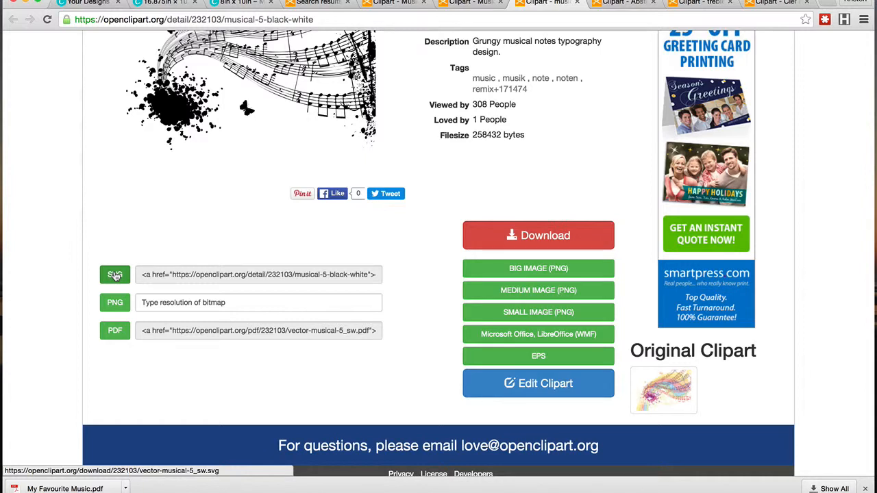
{"action": "right_click", "coordinate": [539, 272]}
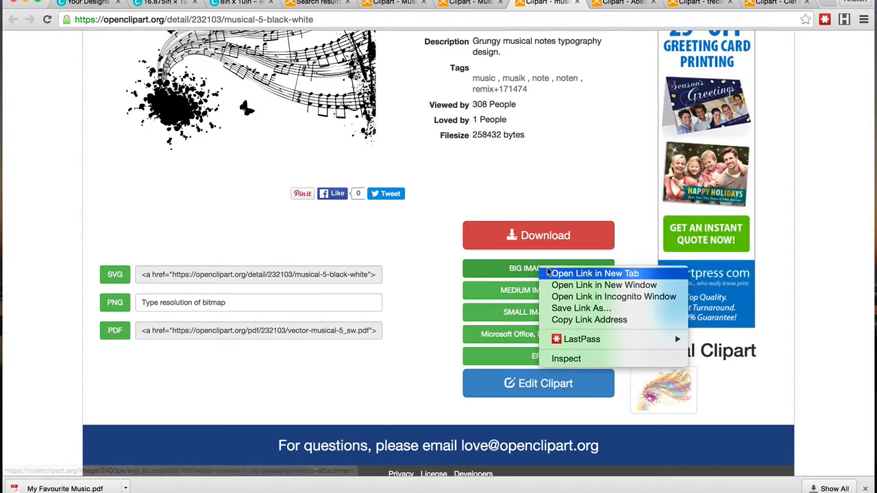
{"action": "left_click", "coordinate": [560, 310]}
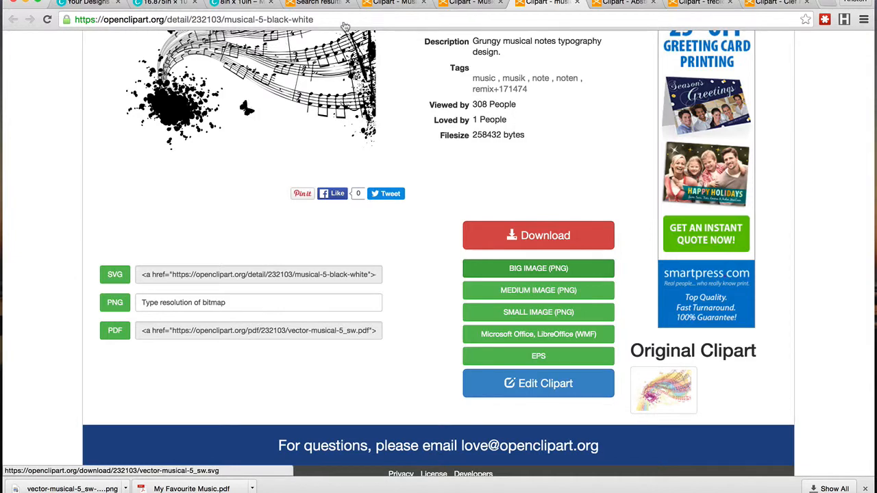
Step: Review the Abstract Floral Background, treble clefs and Clef Keyboard clipart tabs
{"action": "left_click", "coordinate": [621, 3]}
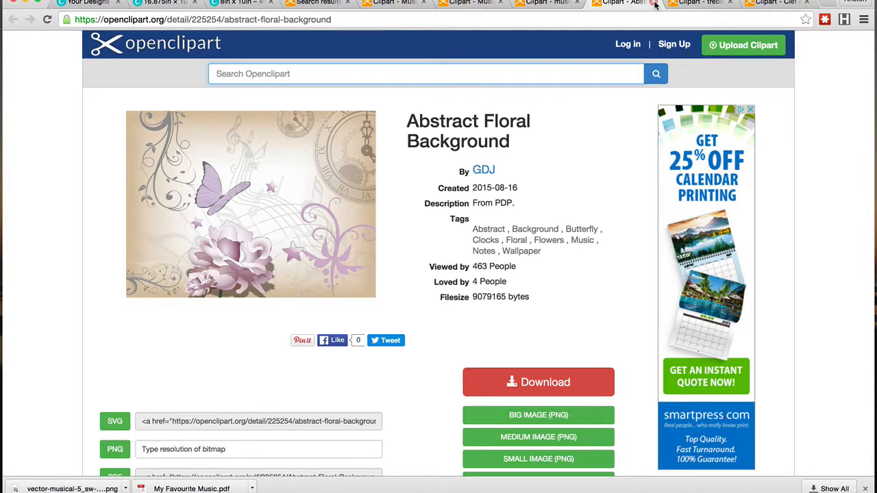
{"action": "left_click", "coordinate": [654, 2]}
{"action": "scroll", "coordinate": [603, 100], "scroll_direction": "down", "scroll_amount": 10}
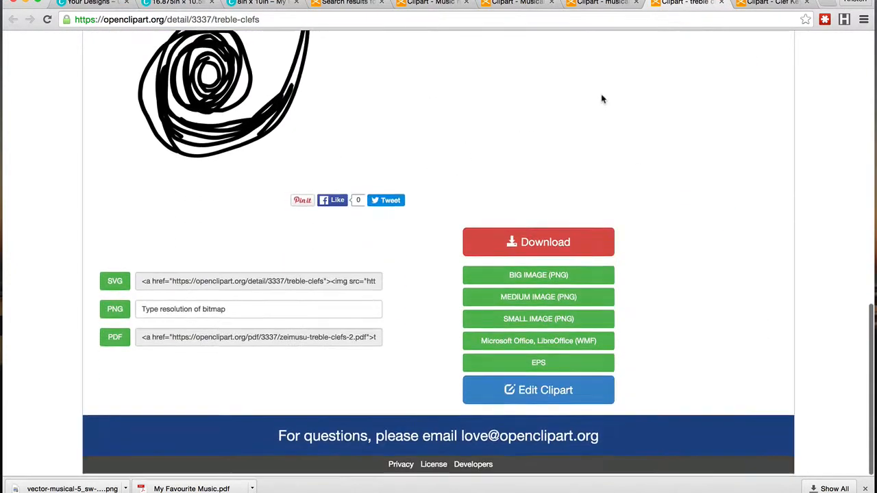
{"action": "left_click", "coordinate": [721, 3]}
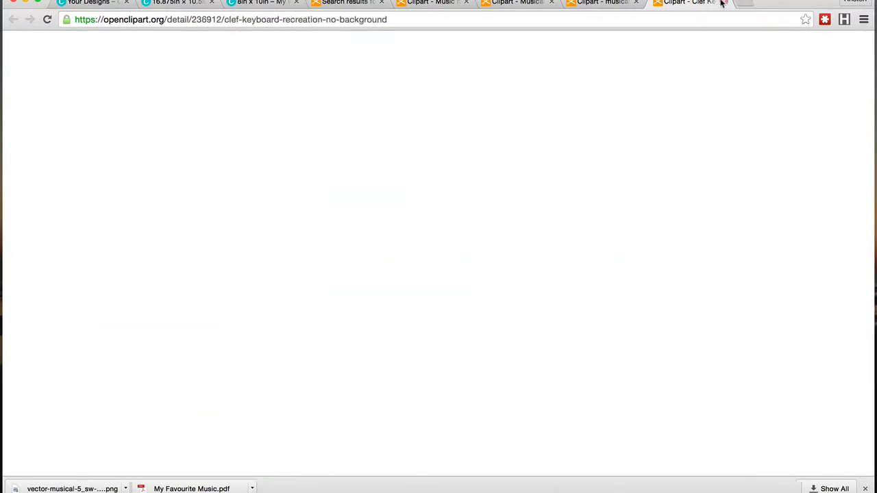
{"action": "scroll", "coordinate": [540, 118], "scroll_direction": "down", "scroll_amount": 2}
{"action": "scroll", "coordinate": [540, 120], "scroll_direction": "down", "scroll_amount": 1}
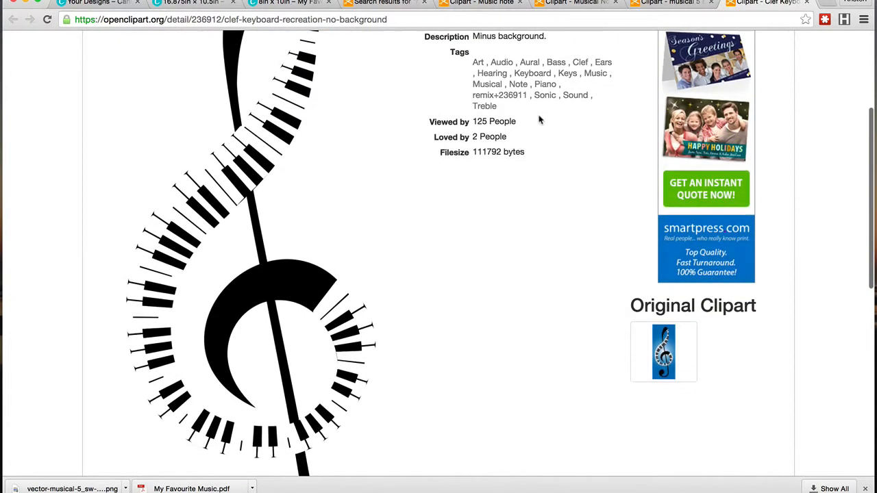
Step: Close the Clef Keyboard clipart tab and return to the 16.875 × 10.5 in cover design
{"action": "left_click", "coordinate": [806, 2]}
{"action": "scroll", "coordinate": [439, 274], "scroll_direction": "up", "scroll_amount": 5}
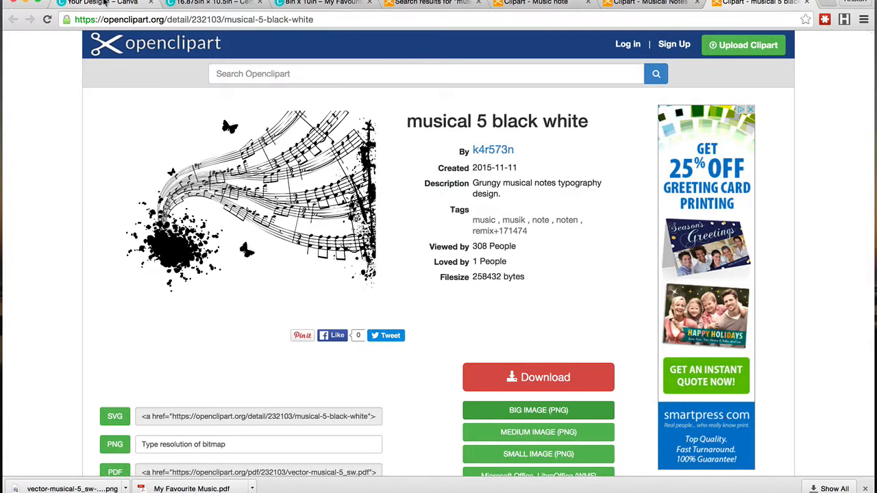
{"action": "left_click", "coordinate": [217, 4]}
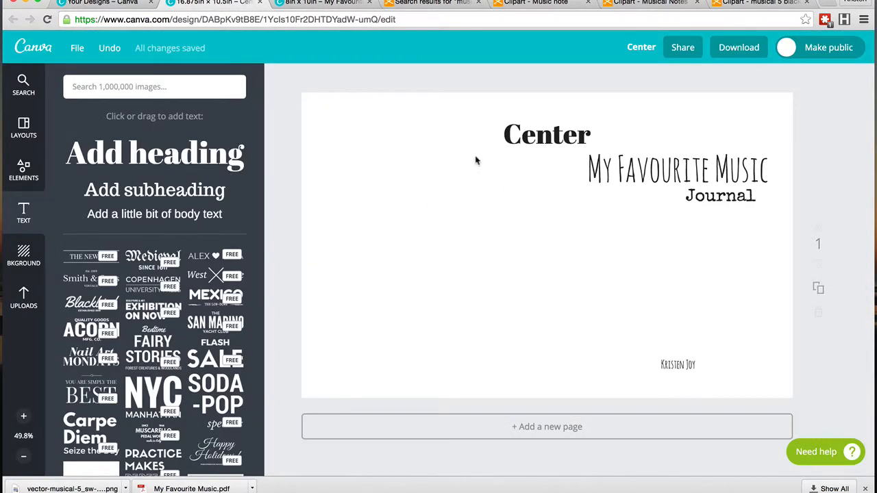
Step: Upload the vector-musical-5_sw-2400px.png image from the Downloads folder
{"action": "left_click", "coordinate": [25, 294]}
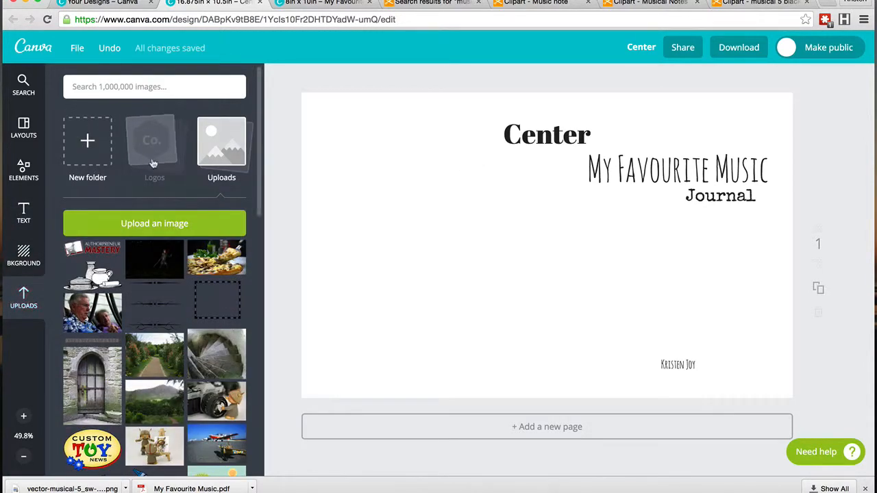
{"action": "left_click", "coordinate": [152, 225]}
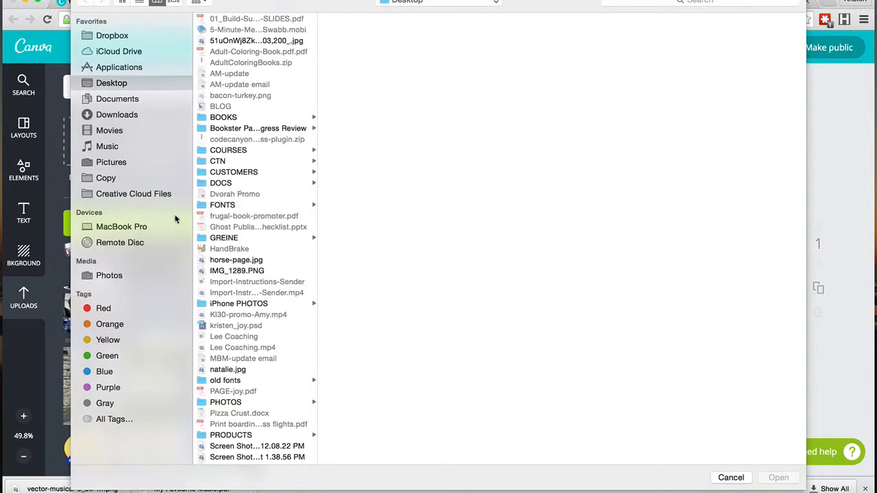
{"action": "left_click", "coordinate": [136, 115]}
{"action": "scroll", "coordinate": [242, 183], "scroll_direction": "down", "scroll_amount": 20}
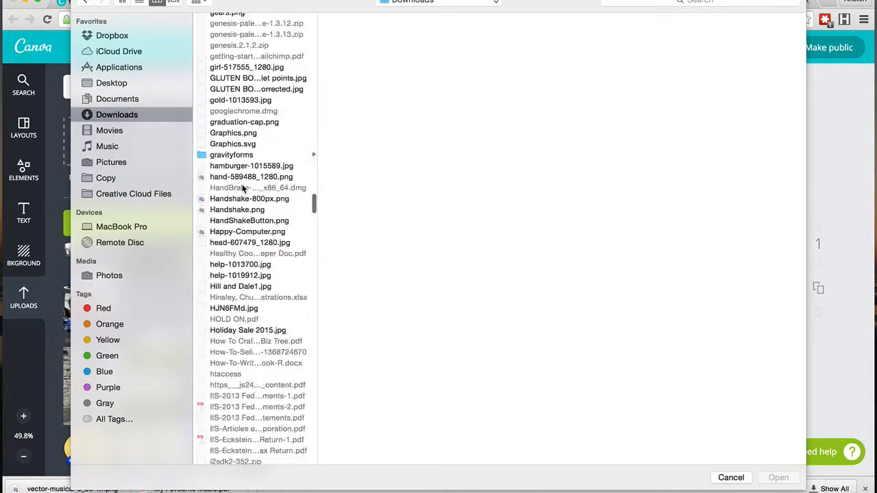
{"action": "scroll", "coordinate": [242, 185], "scroll_direction": "down", "scroll_amount": 20}
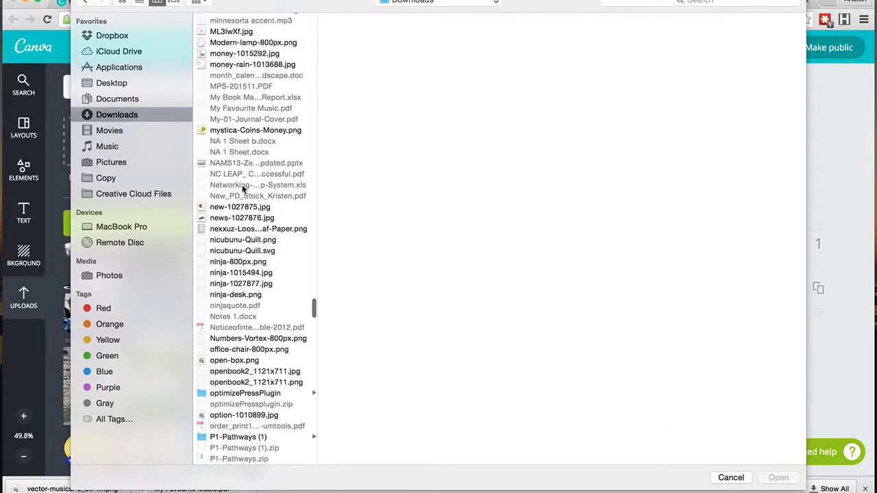
{"action": "scroll", "coordinate": [242, 185], "scroll_direction": "down", "scroll_amount": 20}
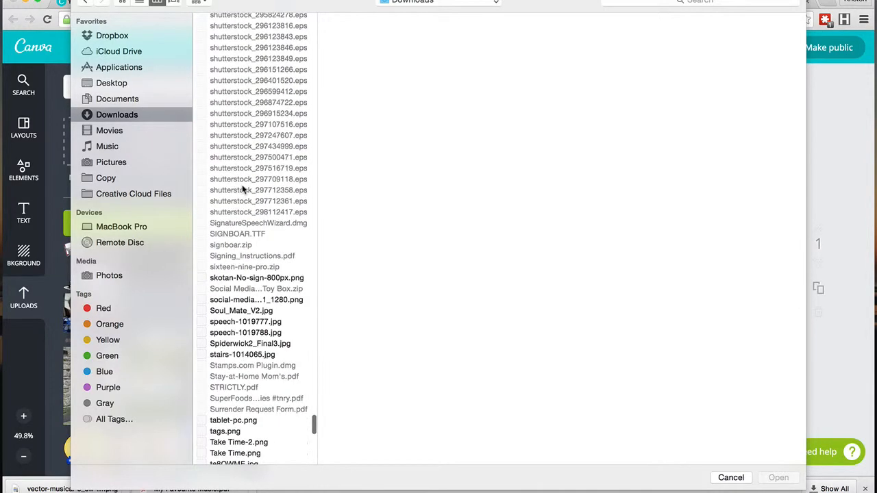
{"action": "scroll", "coordinate": [242, 190], "scroll_direction": "down", "scroll_amount": 15}
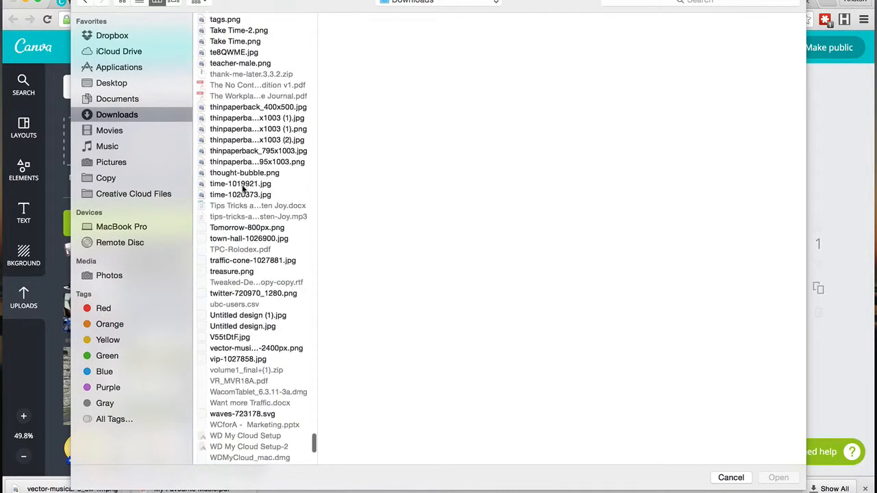
{"action": "scroll", "coordinate": [241, 190], "scroll_direction": "down", "scroll_amount": 5}
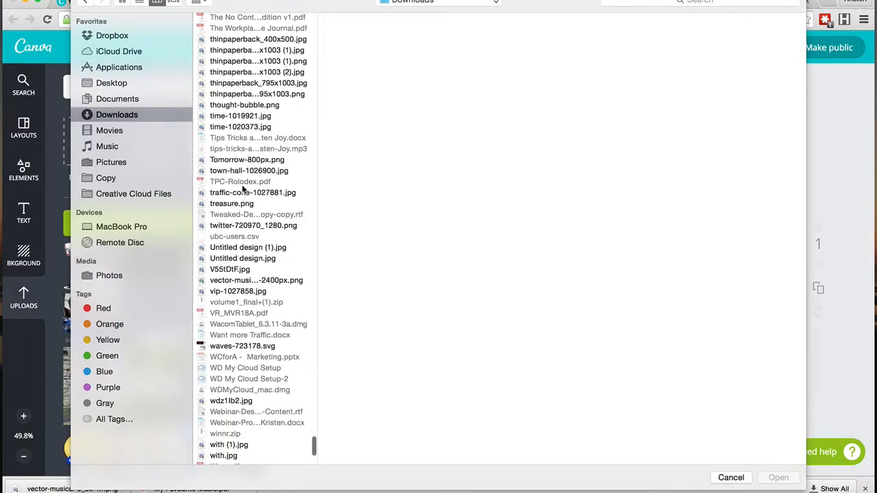
{"action": "left_click", "coordinate": [235, 281]}
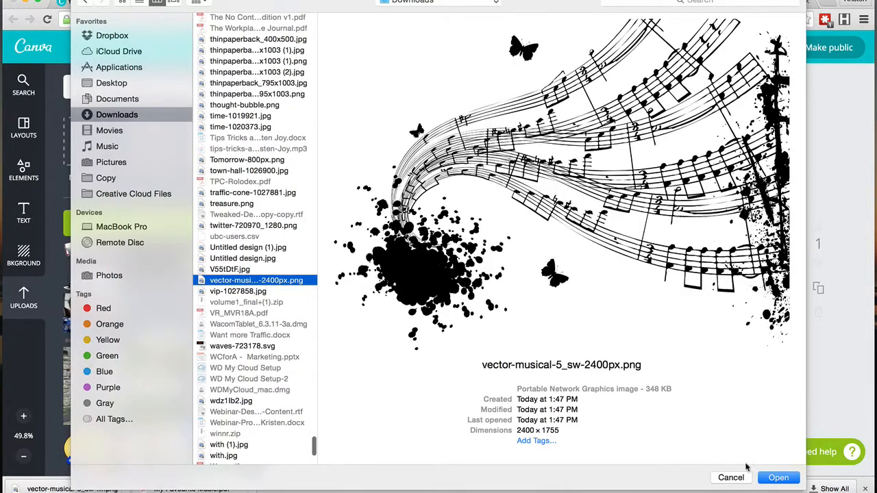
{"action": "left_click", "coordinate": [778, 478]}
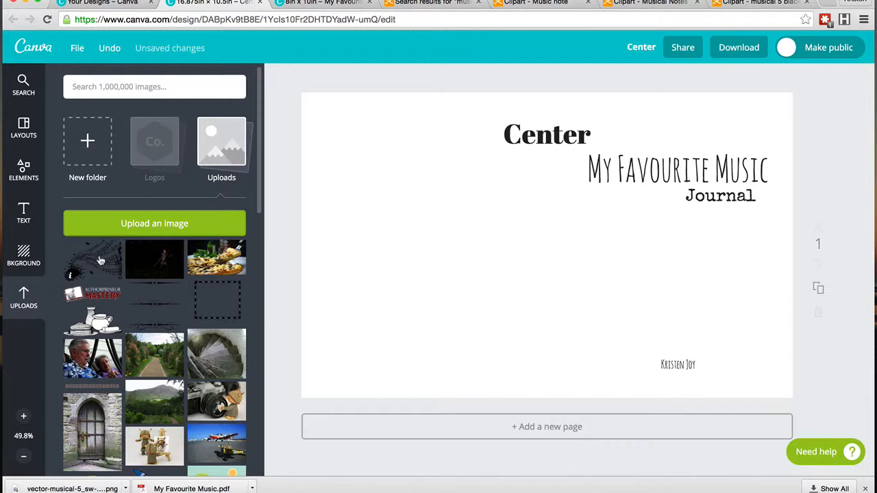
Step: Place the uploaded music clipart on the cover so it fills the right portion up to the right edge
{"action": "left_click_drag", "start_coordinate": [99, 260], "coordinate": [629, 208]}
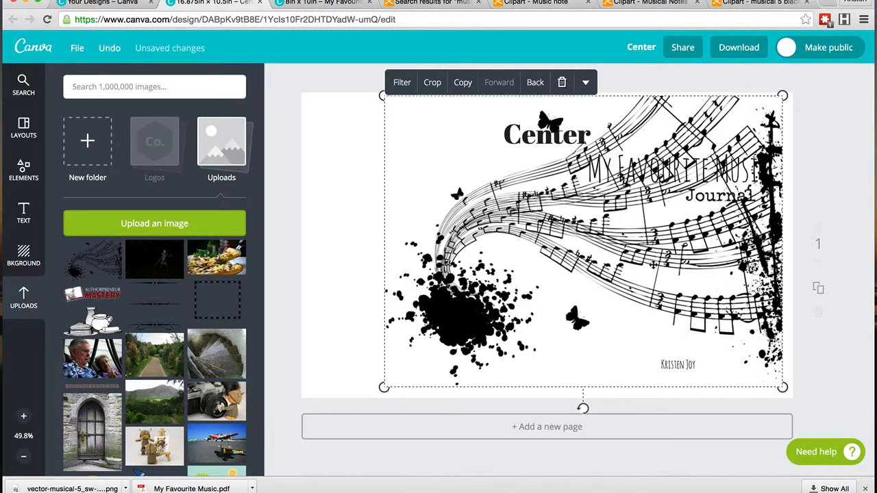
{"action": "left_click_drag", "start_coordinate": [653, 265], "coordinate": [665, 266]}
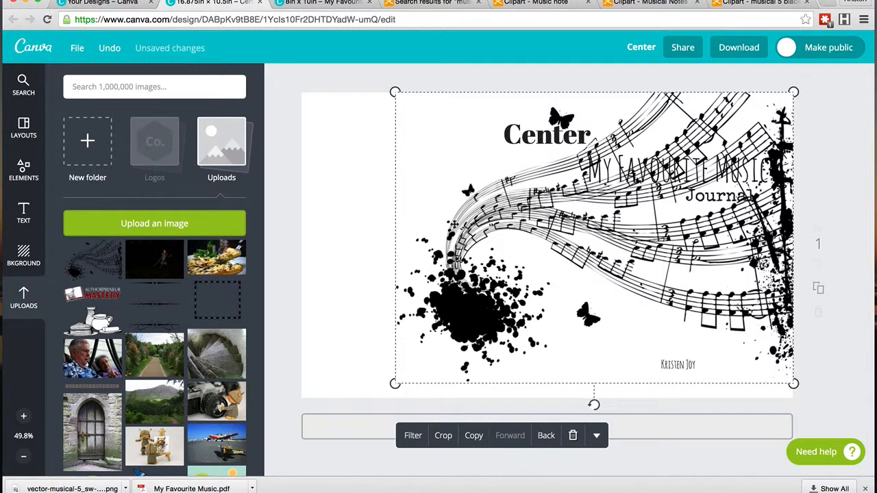
{"action": "left_click", "coordinate": [292, 251]}
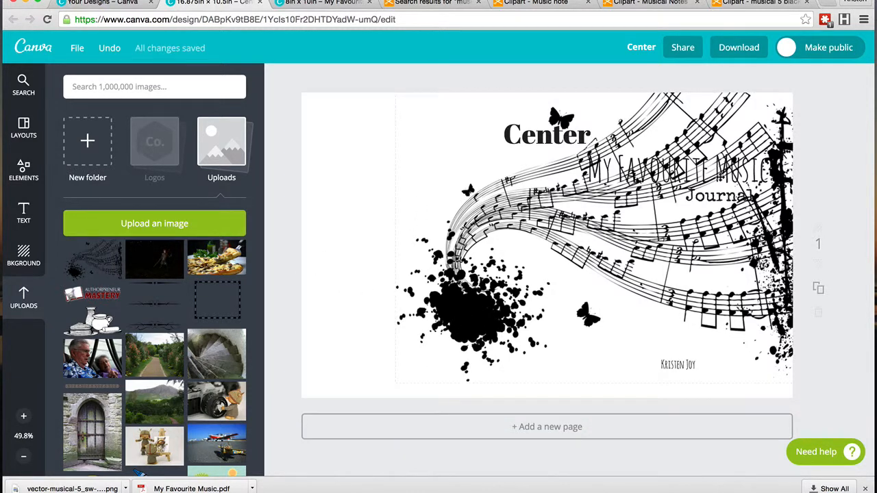
Step: Send the music clipart back behind the title text
{"action": "left_click", "coordinate": [681, 244]}
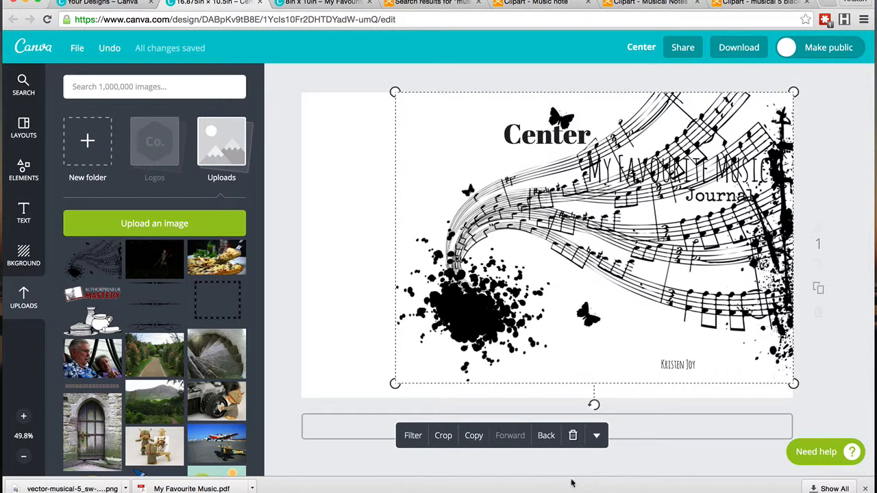
{"action": "left_click", "coordinate": [548, 437]}
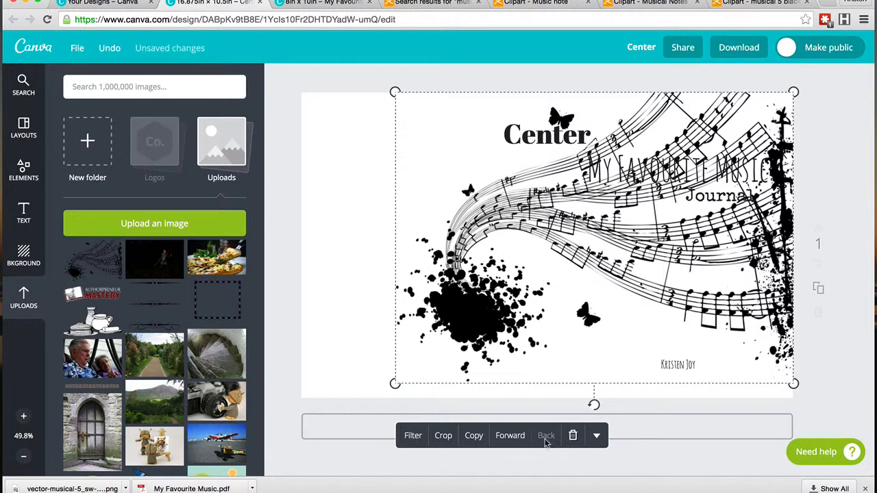
{"action": "left_click", "coordinate": [518, 442]}
{"action": "left_click", "coordinate": [546, 436]}
Step: Lower the music clipart's transparency setting to about 59 so it appears grey
{"action": "left_click", "coordinate": [597, 437]}
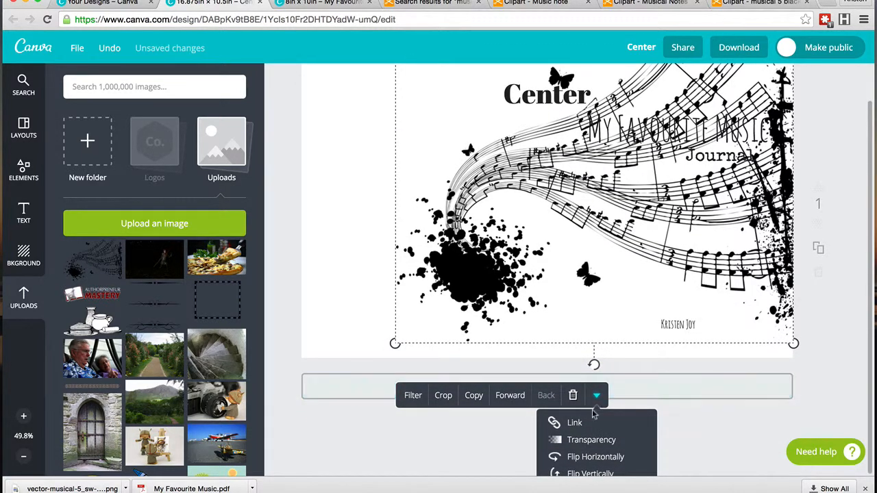
{"action": "left_click", "coordinate": [592, 440]}
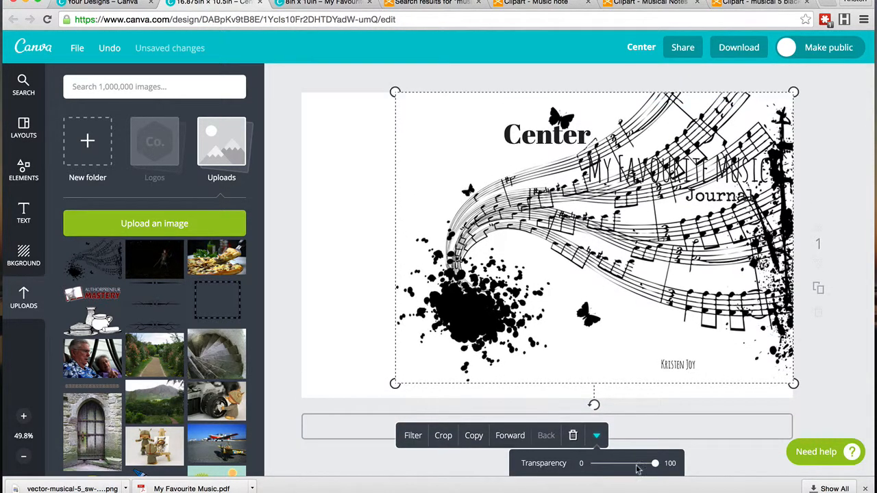
{"action": "left_click_drag", "start_coordinate": [654, 464], "coordinate": [631, 470]}
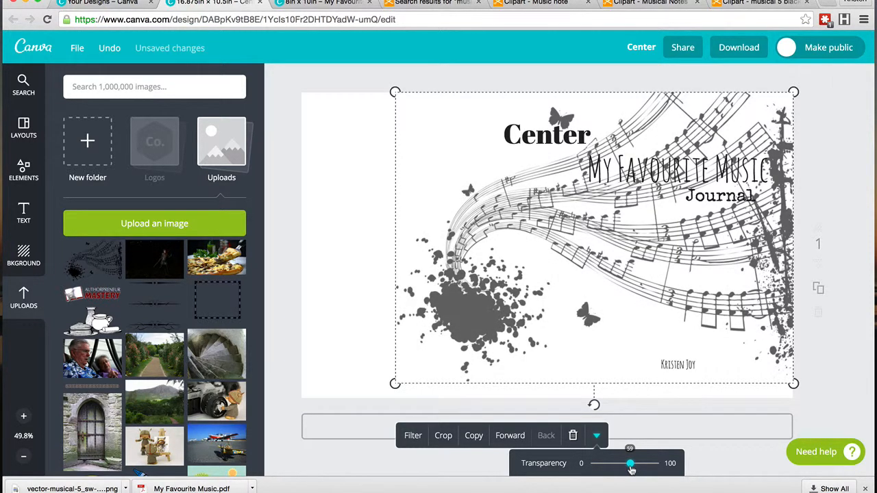
{"action": "left_click", "coordinate": [837, 410]}
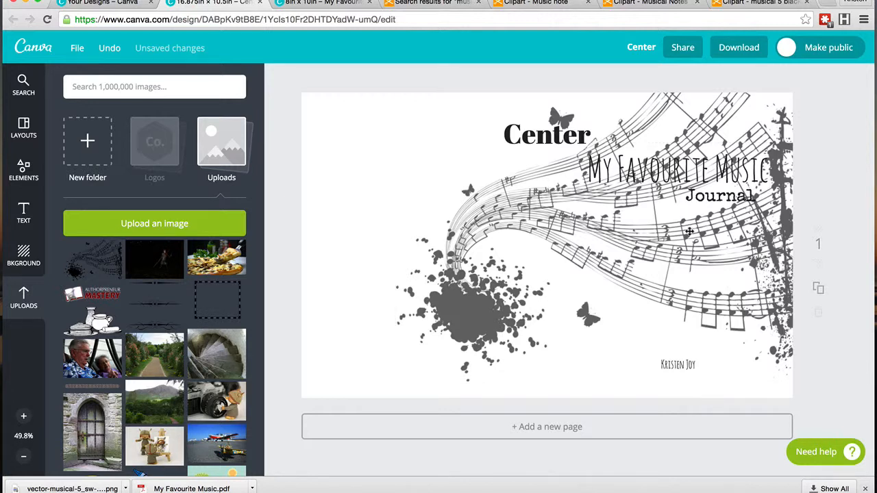
Step: Colour the "My Favourite Music" title dark red using a custom colour
{"action": "left_click", "coordinate": [683, 171]}
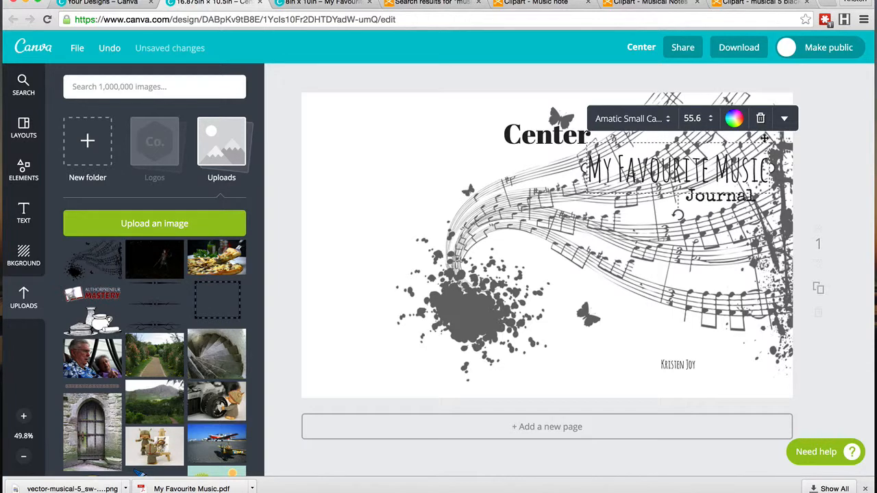
{"action": "left_click", "coordinate": [785, 119]}
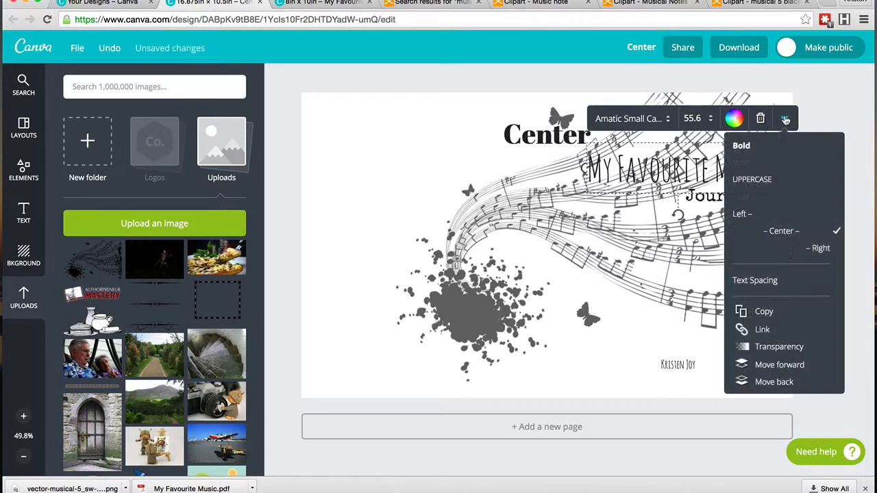
{"action": "left_click", "coordinate": [851, 120]}
{"action": "left_click", "coordinate": [654, 173]}
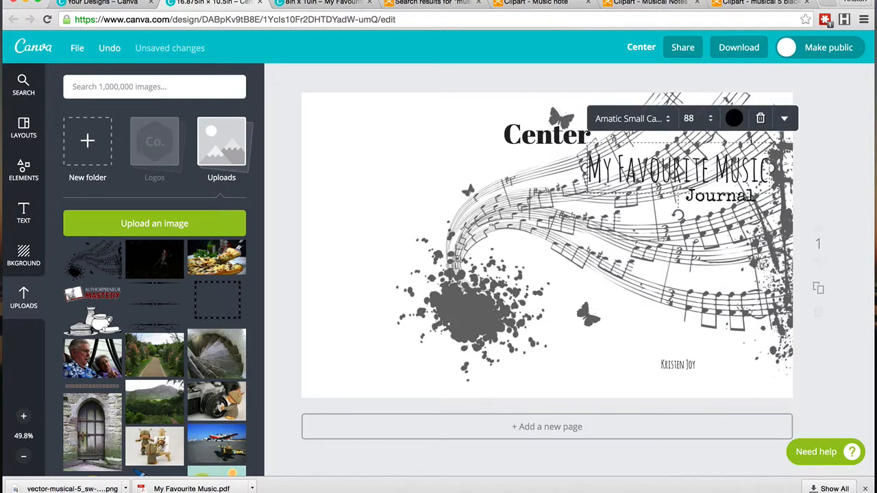
{"action": "left_click", "coordinate": [734, 119]}
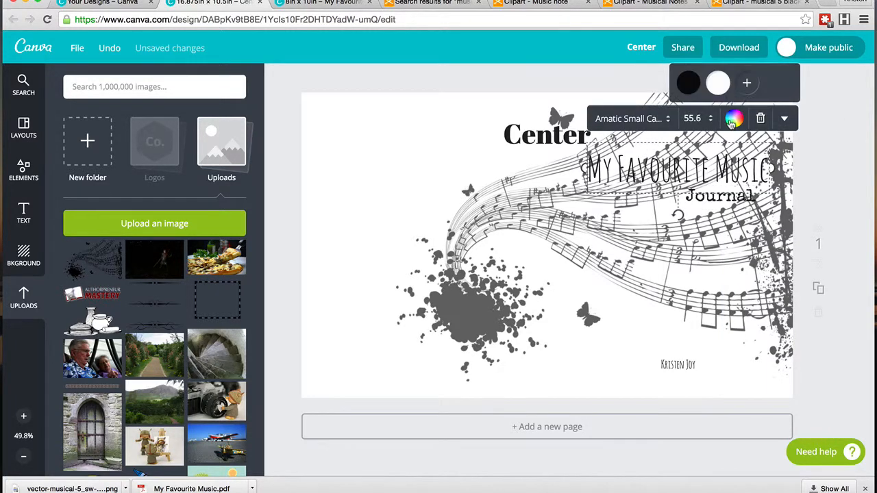
{"action": "left_click", "coordinate": [747, 82]}
{"action": "left_click_drag", "start_coordinate": [714, 149], "coordinate": [762, 143]}
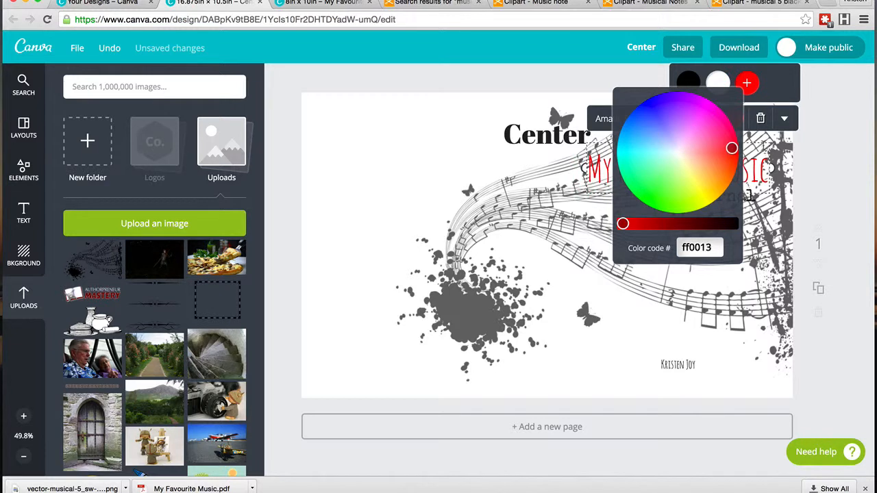
{"action": "left_click_drag", "start_coordinate": [624, 225], "coordinate": [656, 224]}
{"action": "left_click", "coordinate": [859, 172]}
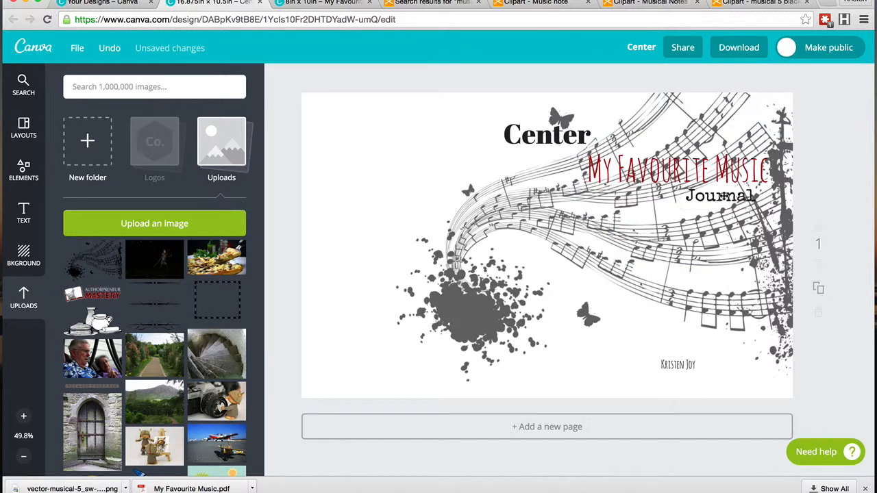
Step: Apply the same dark red colour to the author name text at the bottom
{"action": "left_click", "coordinate": [724, 196]}
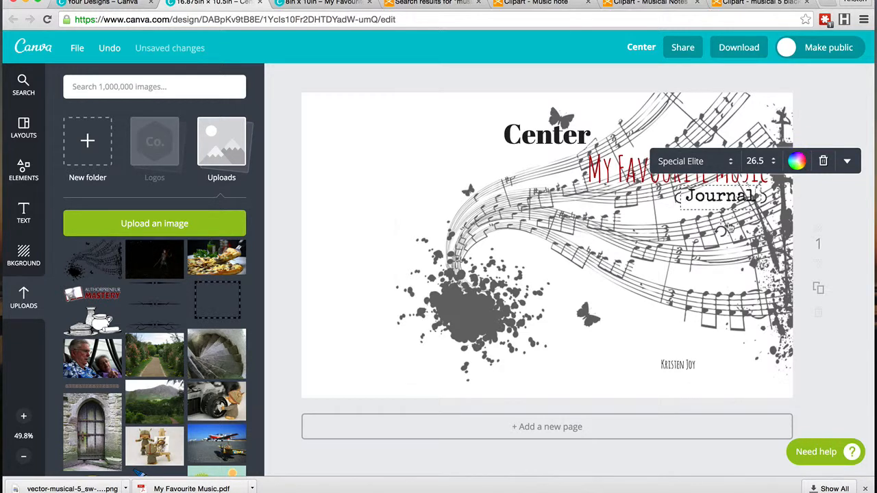
{"action": "left_click", "coordinate": [678, 365]}
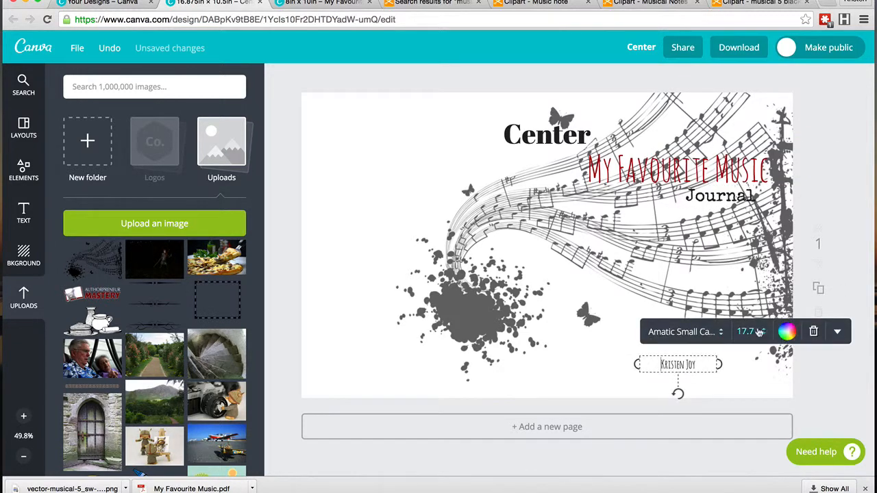
{"action": "left_click", "coordinate": [794, 335]}
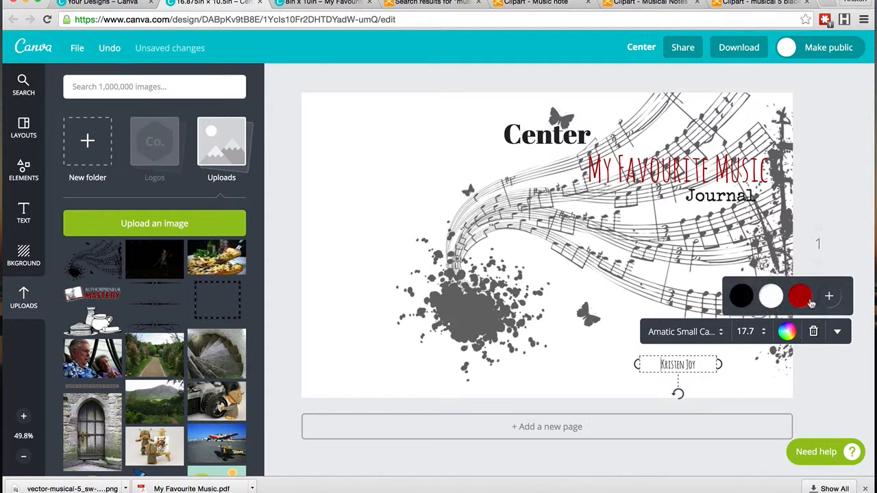
{"action": "left_click", "coordinate": [800, 297]}
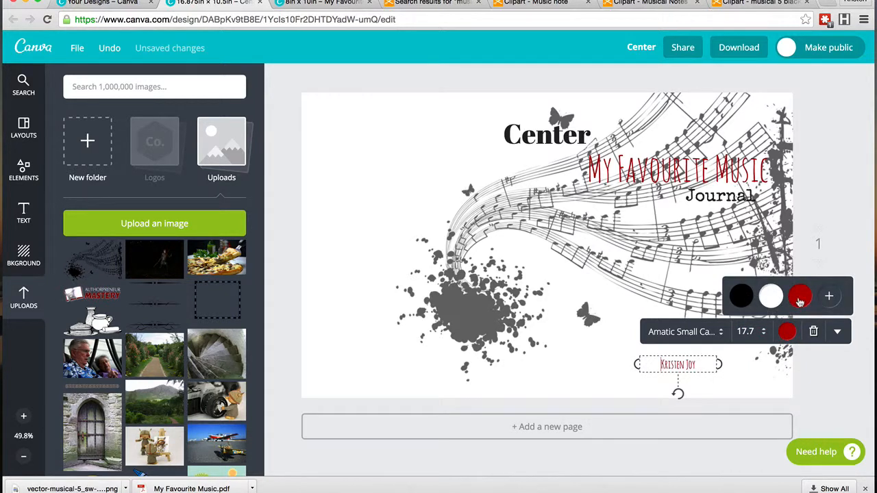
{"action": "left_click", "coordinate": [835, 201]}
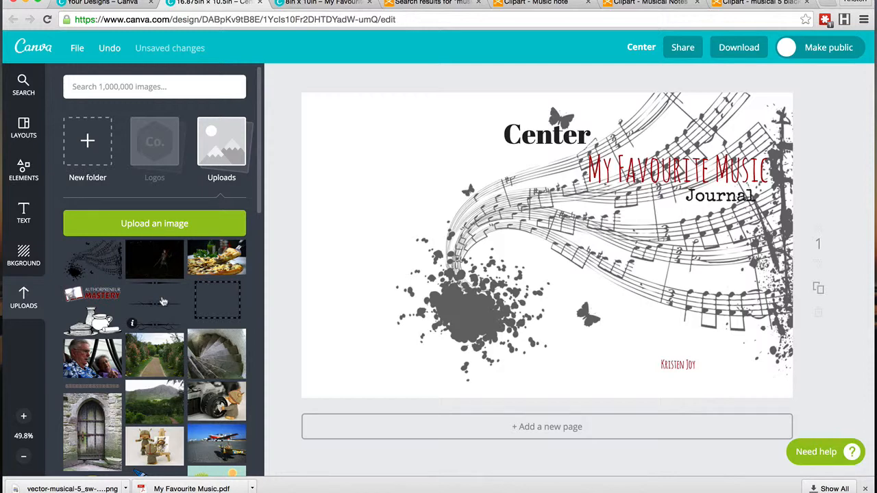
{"action": "scroll", "coordinate": [163, 301], "scroll_direction": "down", "scroll_amount": 5}
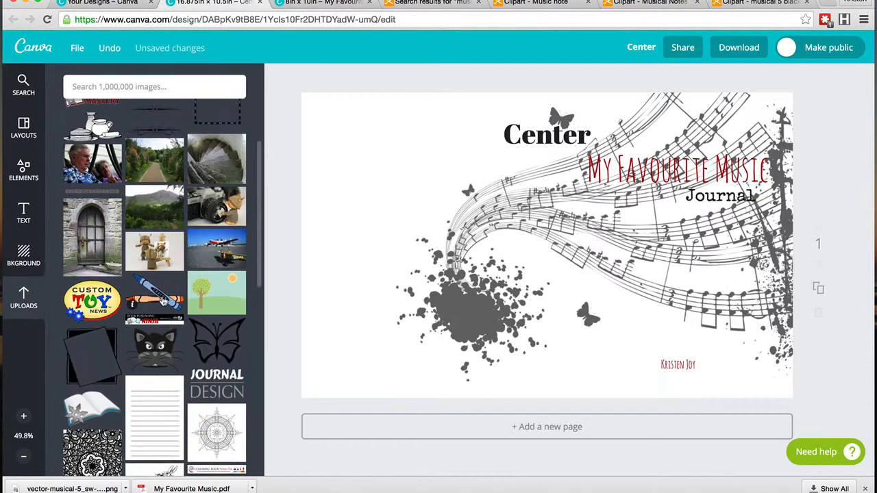
{"action": "scroll", "coordinate": [163, 301], "scroll_direction": "down", "scroll_amount": 4}
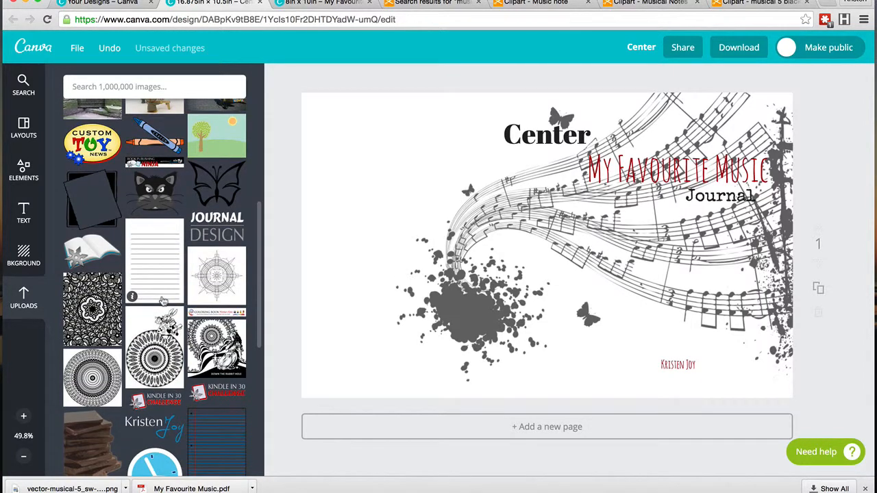
{"action": "scroll", "coordinate": [163, 302], "scroll_direction": "down", "scroll_amount": 8}
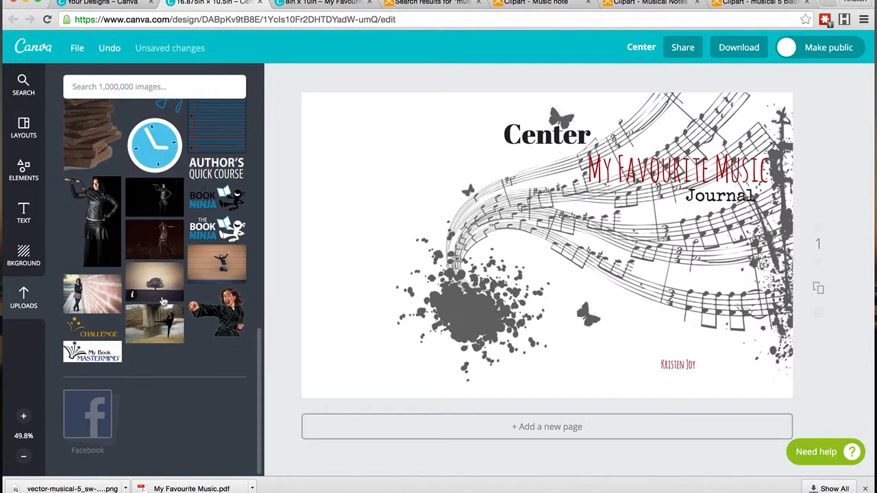
{"action": "scroll", "coordinate": [163, 301], "scroll_direction": "up", "scroll_amount": 20}
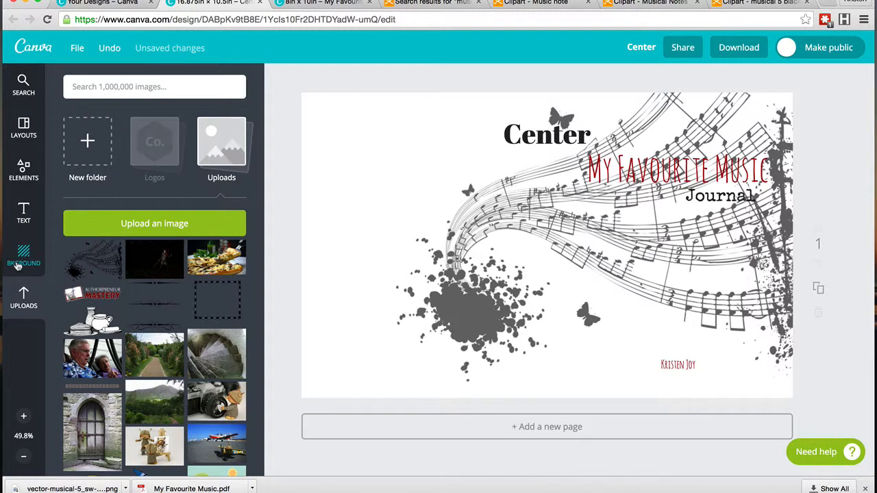
Step: Add a square shape from the Elements shapes and stretch it across the full width of the cover
{"action": "left_click", "coordinate": [23, 171]}
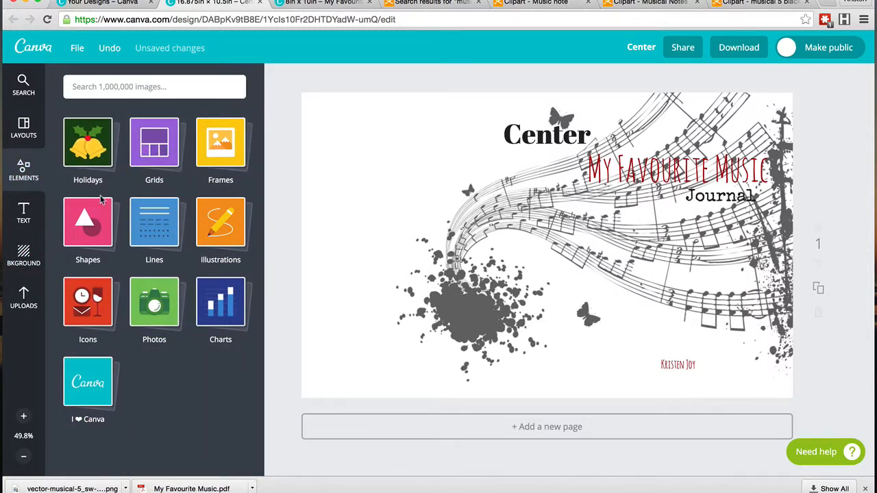
{"action": "left_click", "coordinate": [79, 240]}
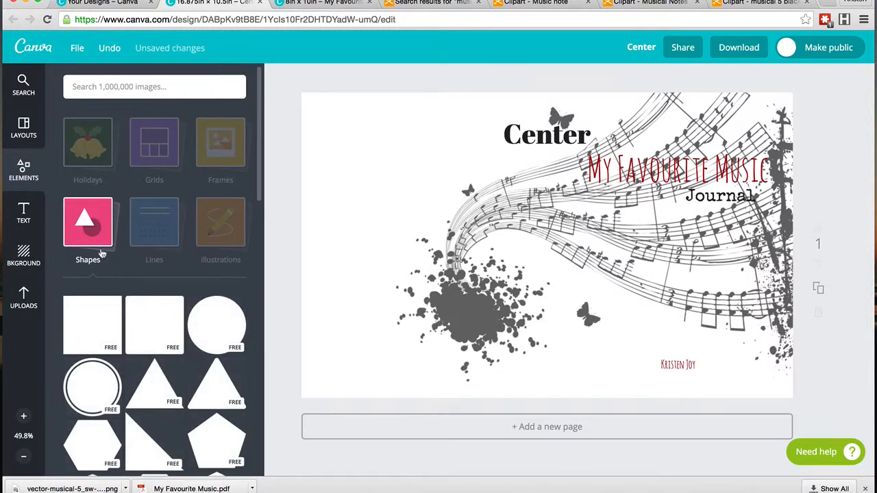
{"action": "scroll", "coordinate": [202, 310], "scroll_direction": "down", "scroll_amount": 3}
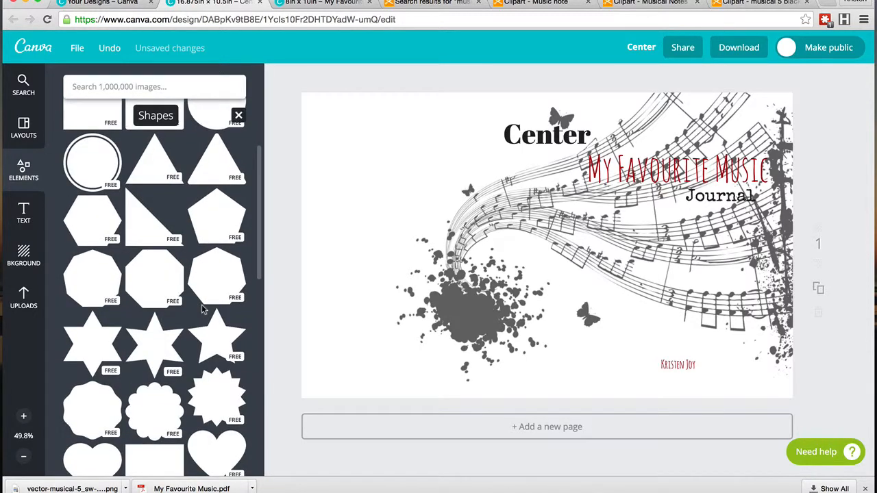
{"action": "scroll", "coordinate": [202, 310], "scroll_direction": "down", "scroll_amount": 2}
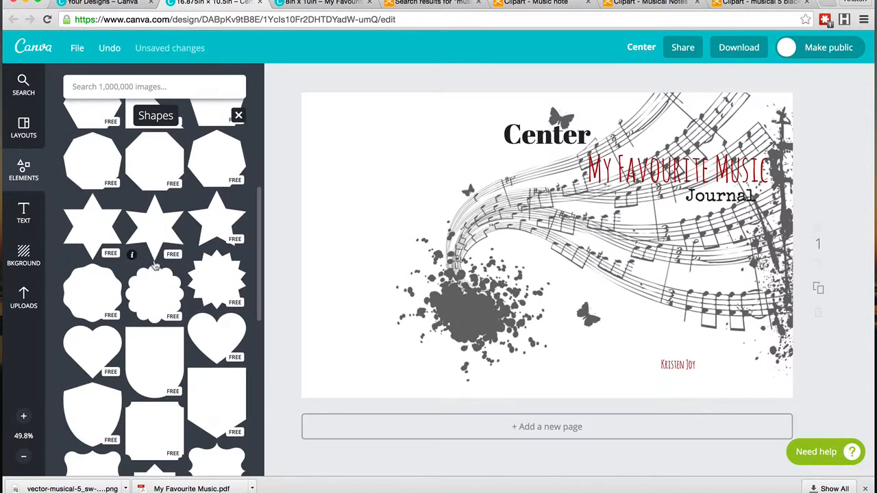
{"action": "scroll", "coordinate": [155, 266], "scroll_direction": "down", "scroll_amount": 5}
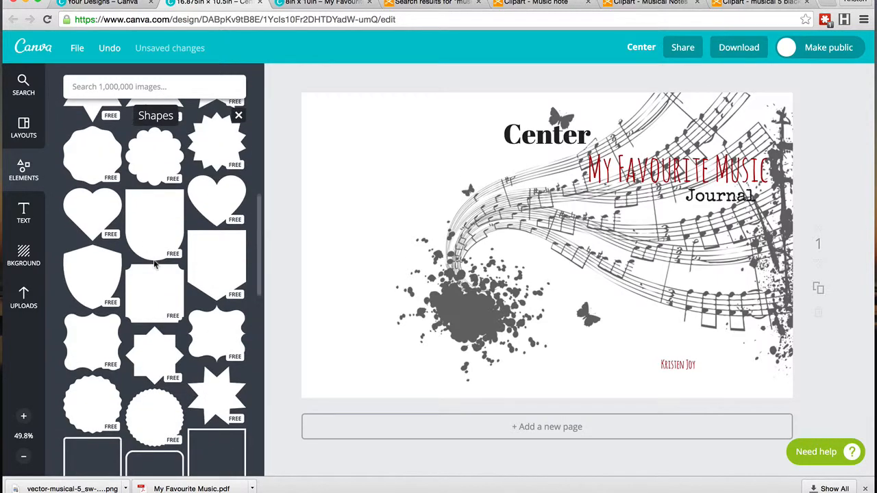
{"action": "scroll", "coordinate": [155, 266], "scroll_direction": "down", "scroll_amount": 4}
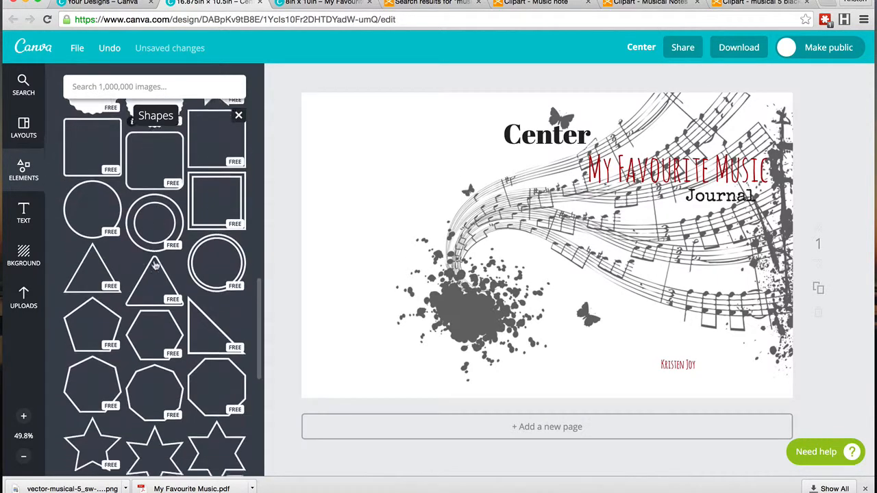
{"action": "scroll", "coordinate": [146, 222], "scroll_direction": "up", "scroll_amount": 10}
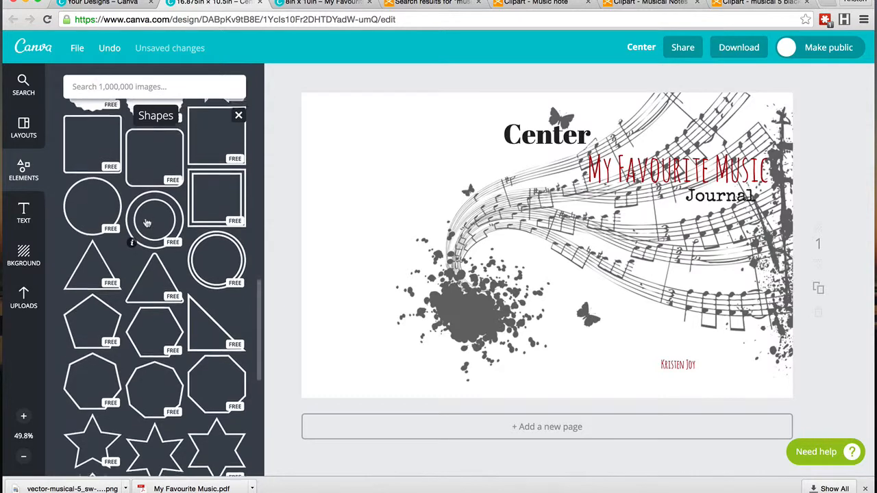
{"action": "scroll", "coordinate": [146, 223], "scroll_direction": "up", "scroll_amount": 4}
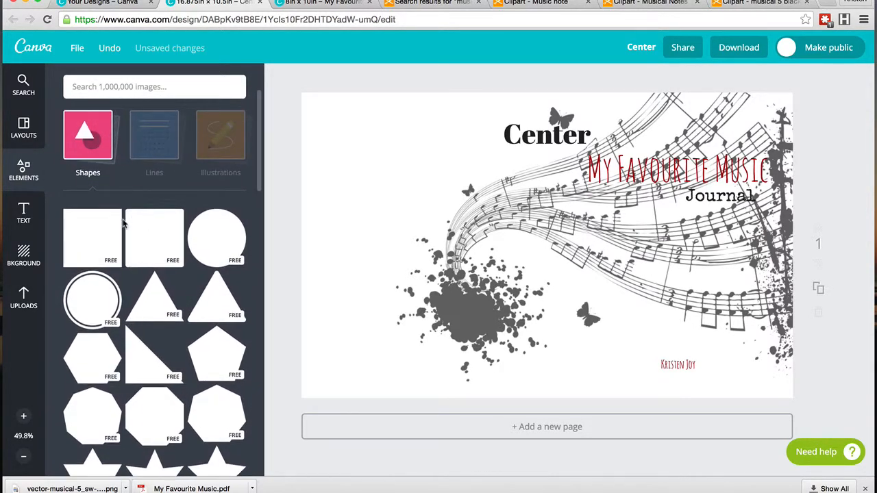
{"action": "left_click", "coordinate": [97, 230]}
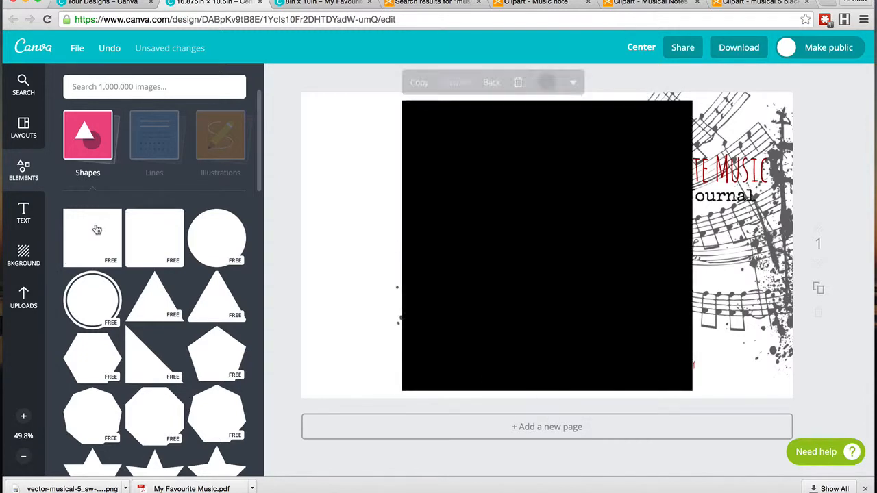
{"action": "left_click_drag", "start_coordinate": [402, 246], "coordinate": [296, 245]}
{"action": "left_click_drag", "start_coordinate": [692, 246], "coordinate": [800, 245]}
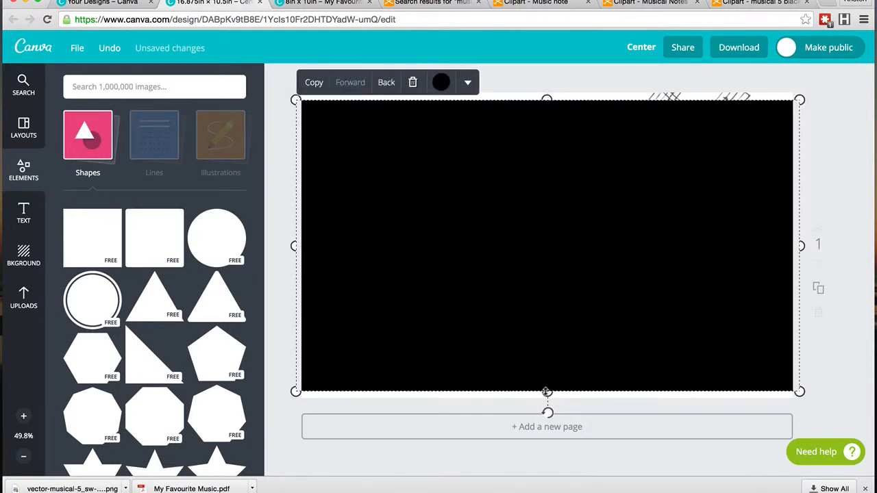
Step: Shorten the rectangle into a band across the top of the cover and send it back behind the text
{"action": "left_click_drag", "start_coordinate": [547, 393], "coordinate": [559, 205]}
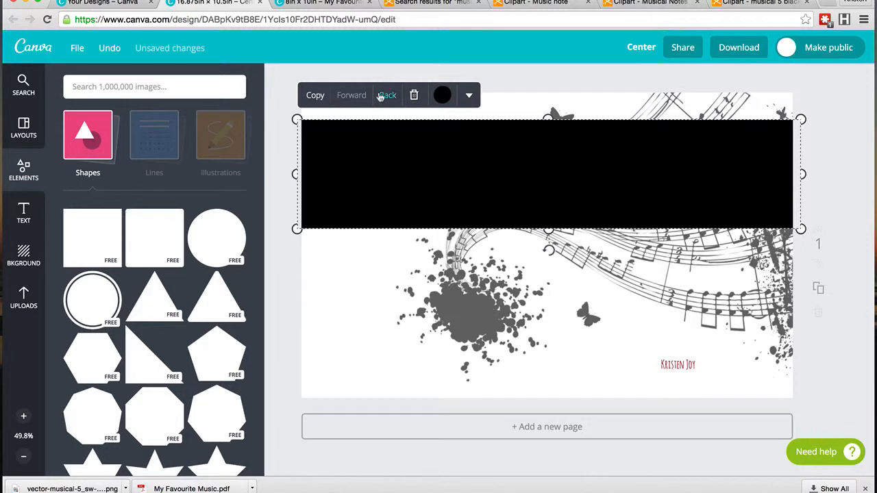
{"action": "left_click", "coordinate": [385, 96]}
{"action": "left_click", "coordinate": [387, 96]}
{"action": "left_click", "coordinate": [388, 97]}
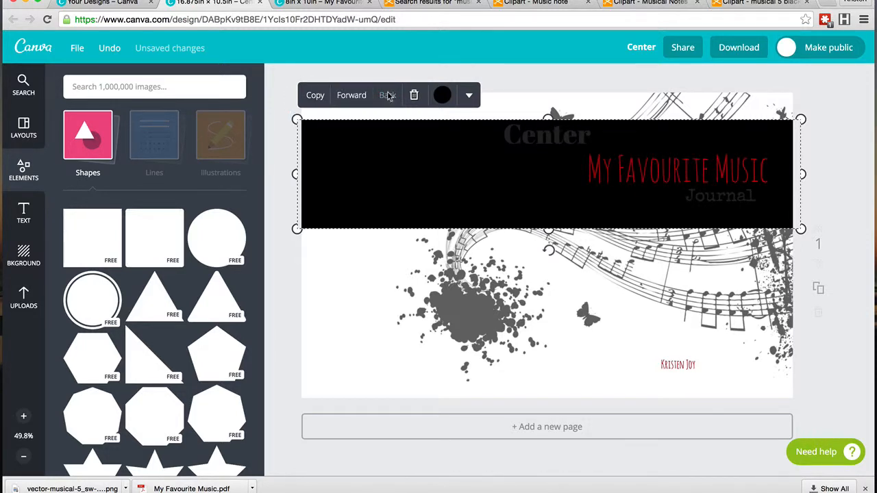
Step: Colour the band white and bring it forward one layer above the music clipart
{"action": "left_click", "coordinate": [700, 107]}
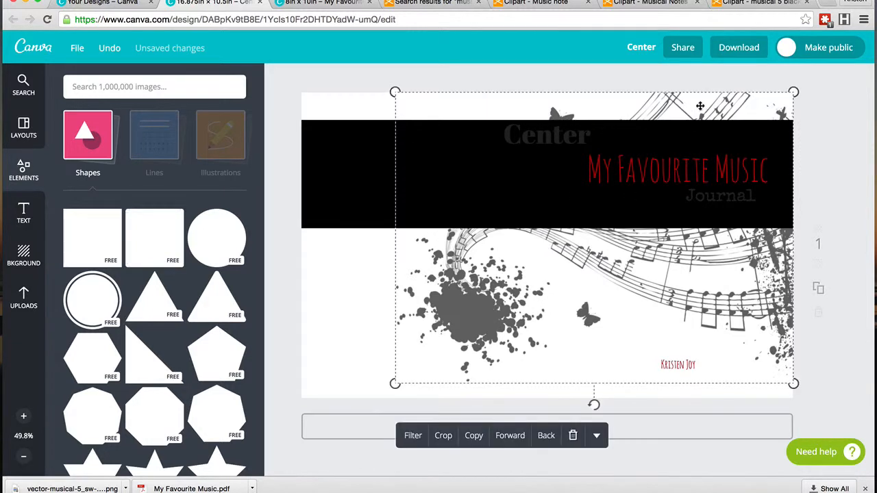
{"action": "left_click", "coordinate": [316, 175]}
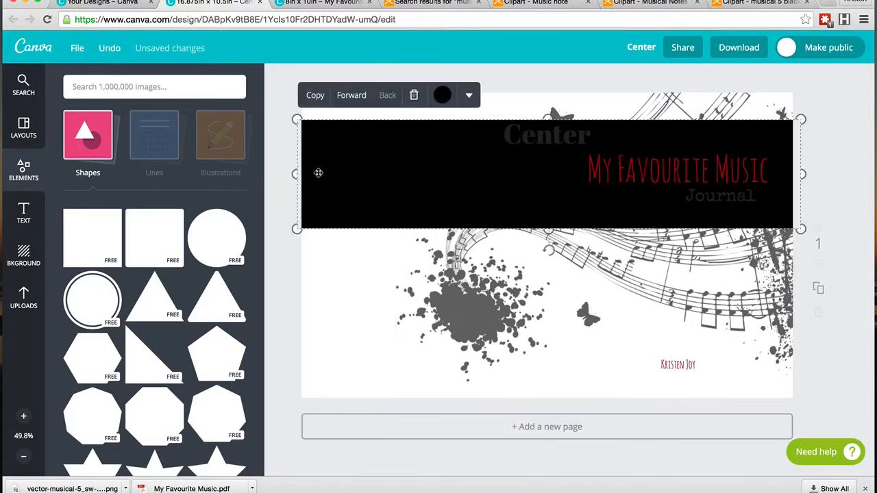
{"action": "left_click", "coordinate": [444, 97]}
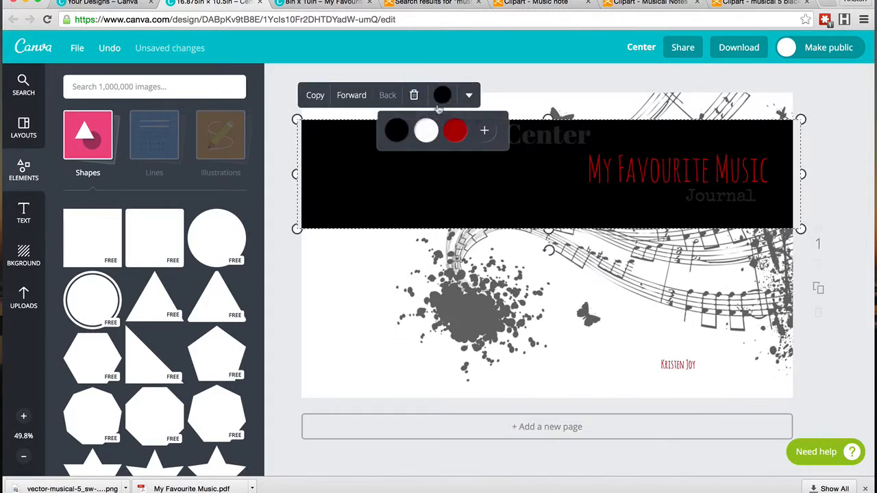
{"action": "left_click", "coordinate": [430, 129]}
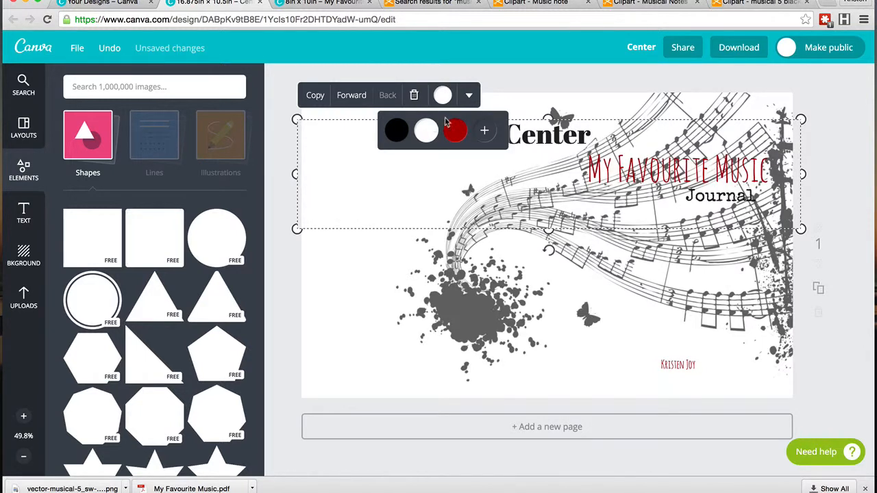
{"action": "left_click", "coordinate": [356, 96]}
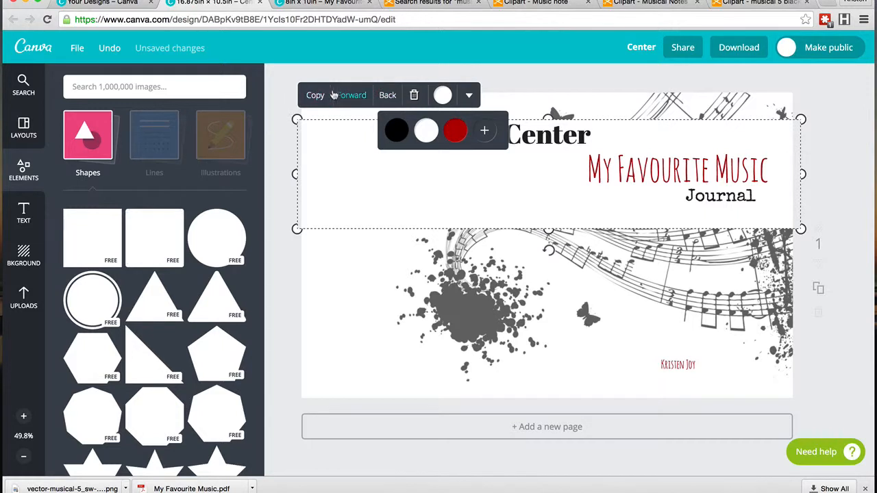
Step: Lower the white band's transparency setting to about 90 so the notes show faintly through
{"action": "left_click", "coordinate": [470, 97]}
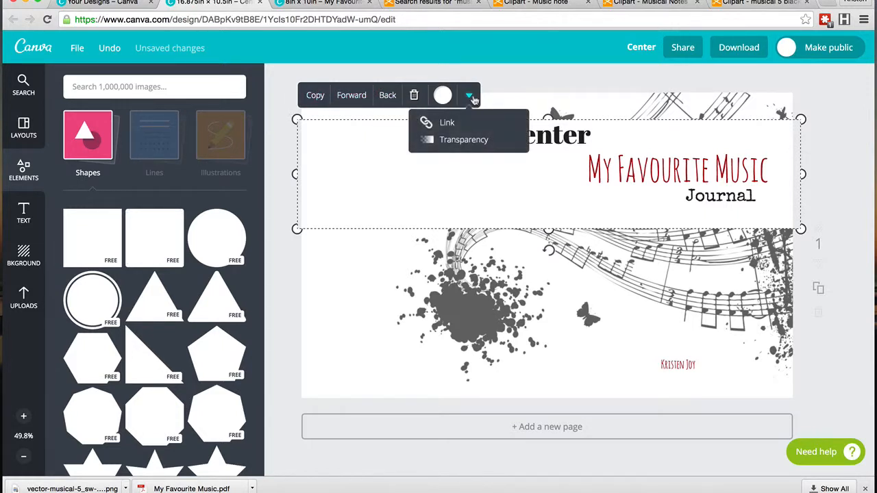
{"action": "left_click", "coordinate": [464, 142]}
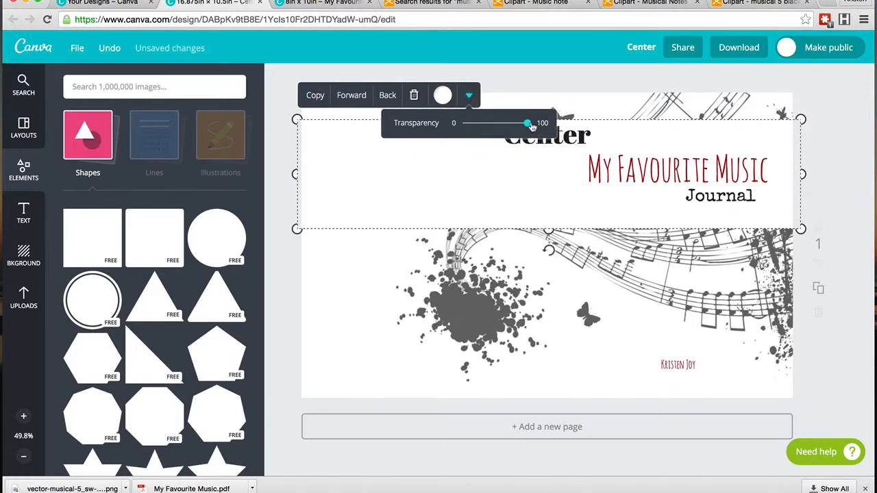
{"action": "left_click_drag", "start_coordinate": [527, 124], "coordinate": [520, 127]}
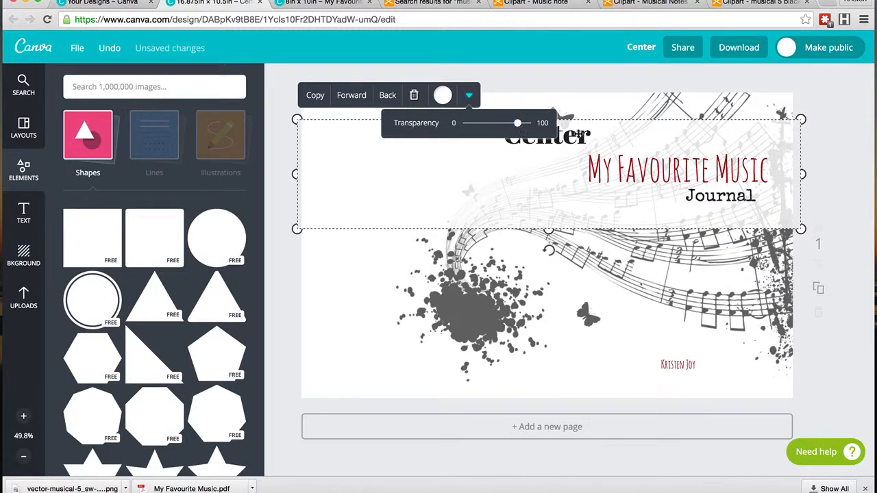
{"action": "left_click", "coordinate": [587, 90]}
Step: Narrow the white band vertically so it sits just behind the title and Journal text
{"action": "left_click", "coordinate": [569, 213]}
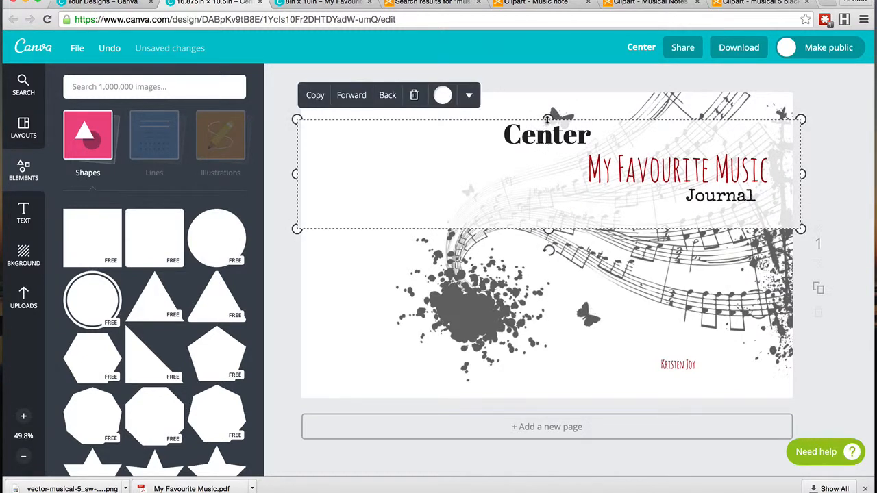
{"action": "left_click_drag", "start_coordinate": [548, 118], "coordinate": [549, 149]}
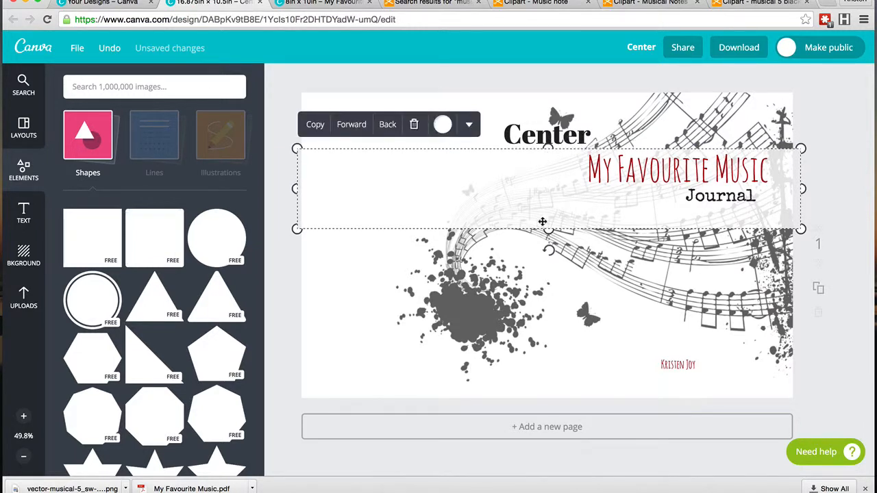
{"action": "left_click_drag", "start_coordinate": [548, 229], "coordinate": [550, 209]}
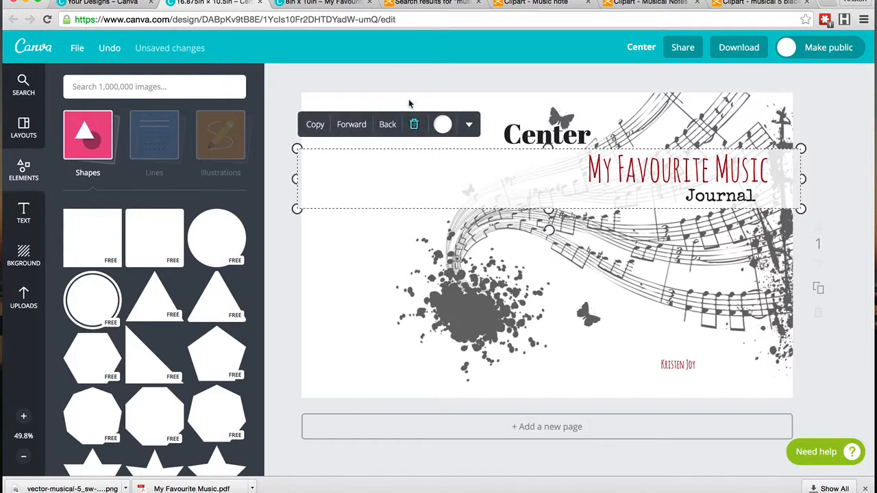
{"action": "left_click", "coordinate": [403, 88]}
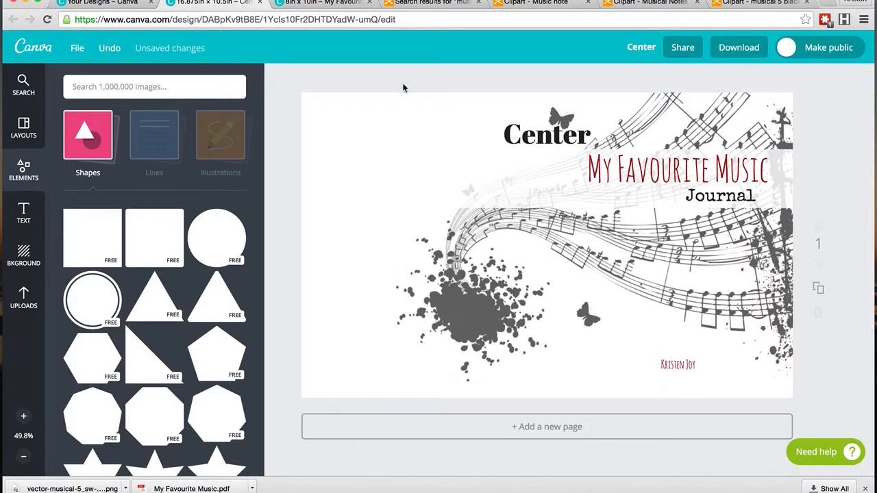
Step: Duplicate the "My Favourite Music" title and rotate the copy to run vertically
{"action": "left_click", "coordinate": [653, 177]}
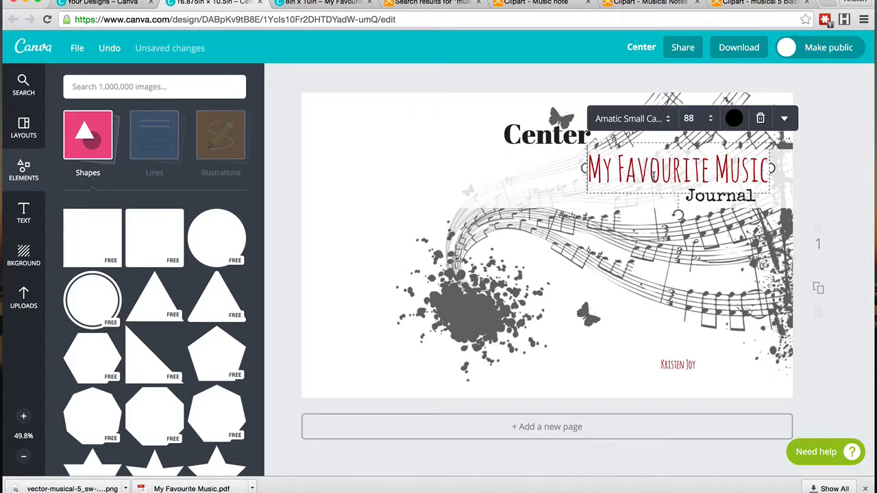
{"action": "left_click", "coordinate": [784, 118]}
{"action": "left_click", "coordinate": [765, 314]}
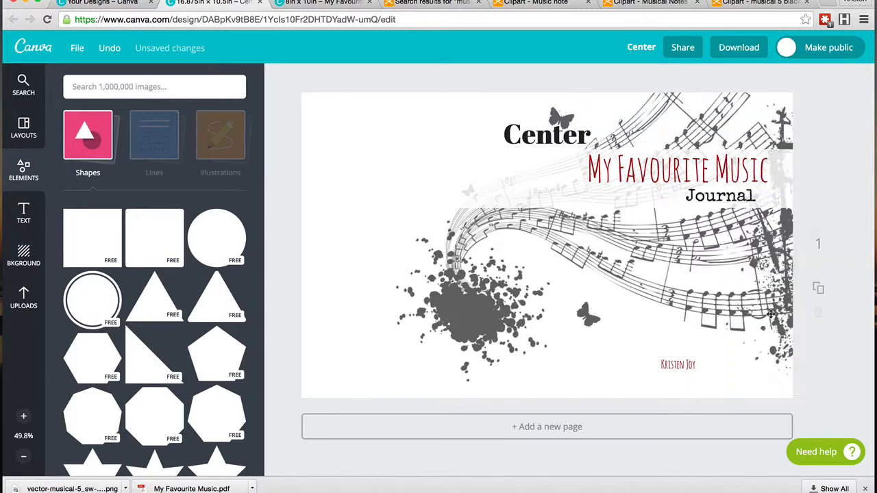
{"action": "left_click_drag", "start_coordinate": [680, 219], "coordinate": [613, 177]}
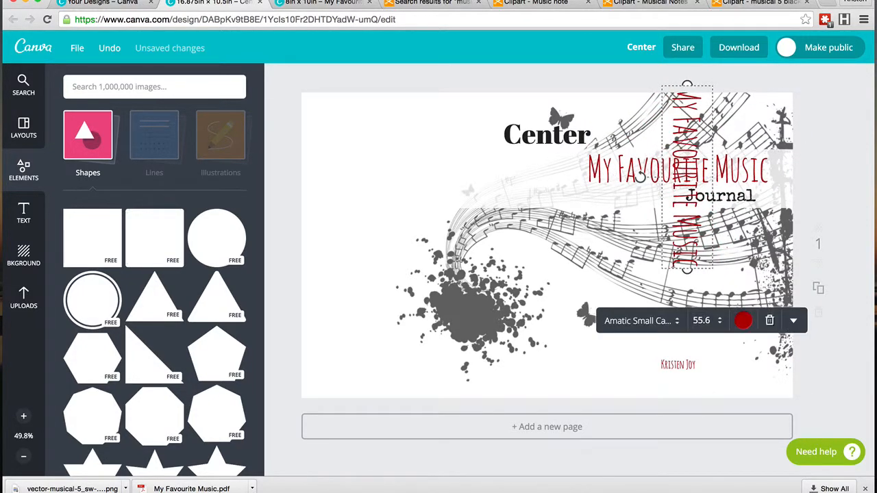
Step: Set the vertical title copy to font size 12 and move it to the spine area below Center
{"action": "left_click", "coordinate": [711, 320]}
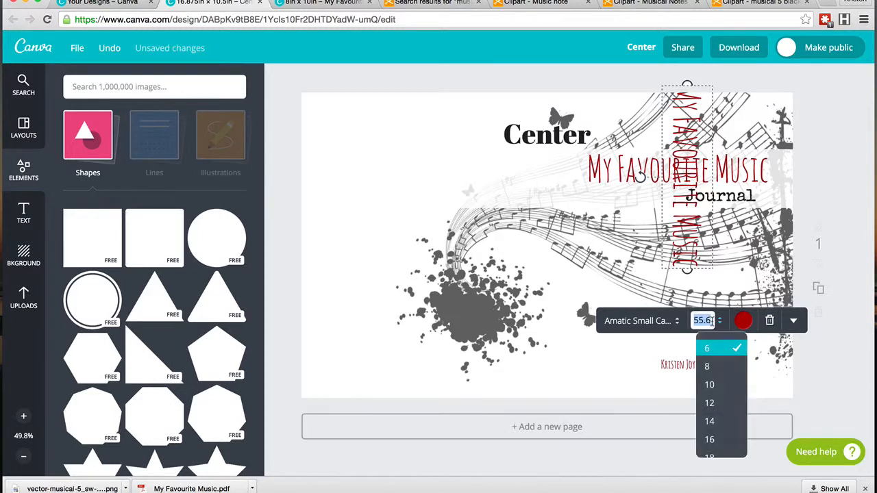
{"action": "left_click", "coordinate": [713, 403]}
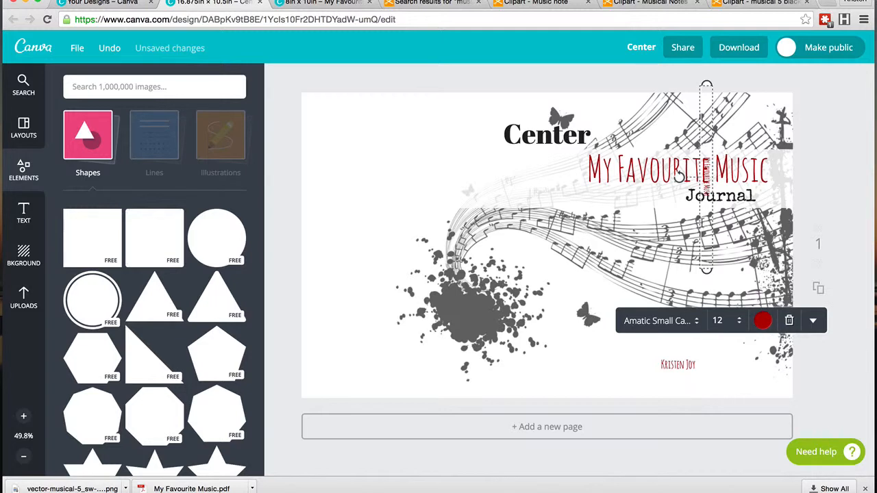
{"action": "left_click_drag", "start_coordinate": [699, 226], "coordinate": [541, 271]}
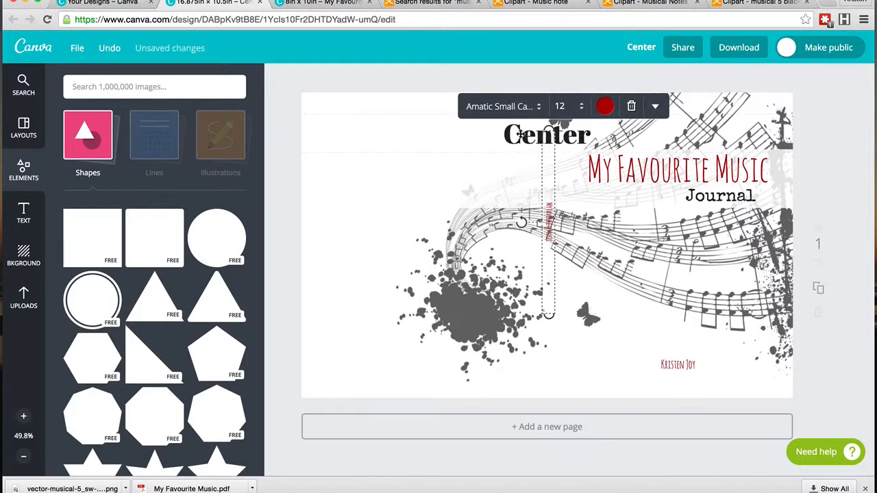
Step: Delete the "Center" placeholder text from the cover
{"action": "left_click", "coordinate": [521, 135]}
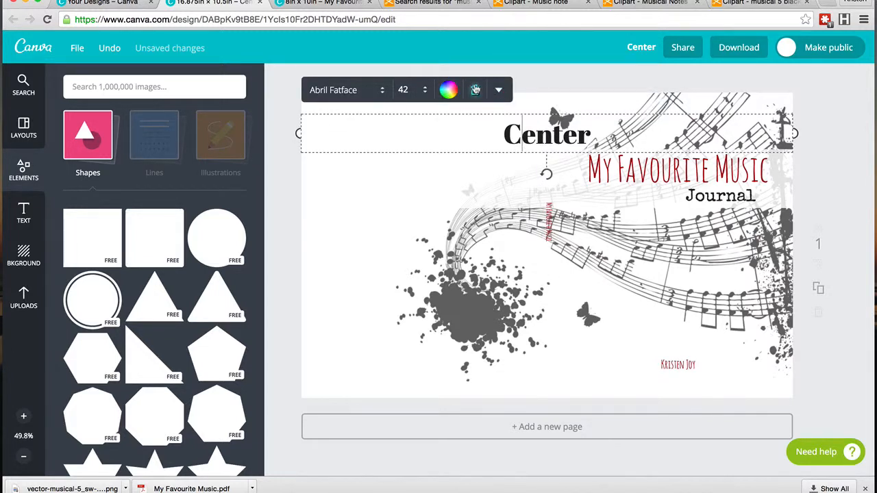
{"action": "left_click", "coordinate": [474, 89]}
Step: Duplicate the "Journal" text, rotate the copy to run vertically and move it onto the spine
{"action": "left_click", "coordinate": [725, 197]}
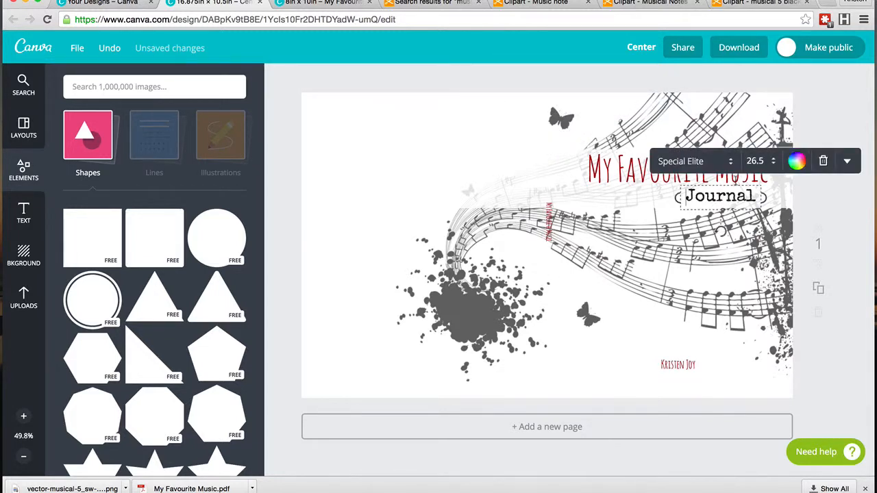
{"action": "left_click", "coordinate": [846, 162]}
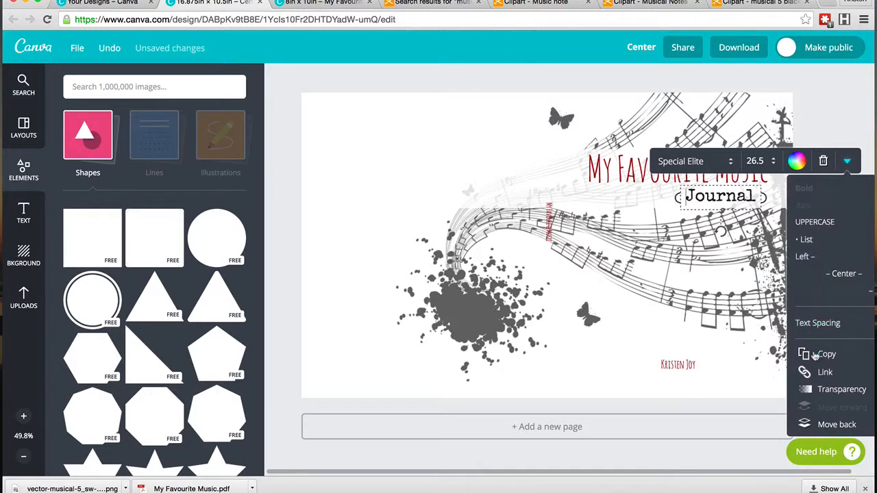
{"action": "left_click", "coordinate": [815, 355]}
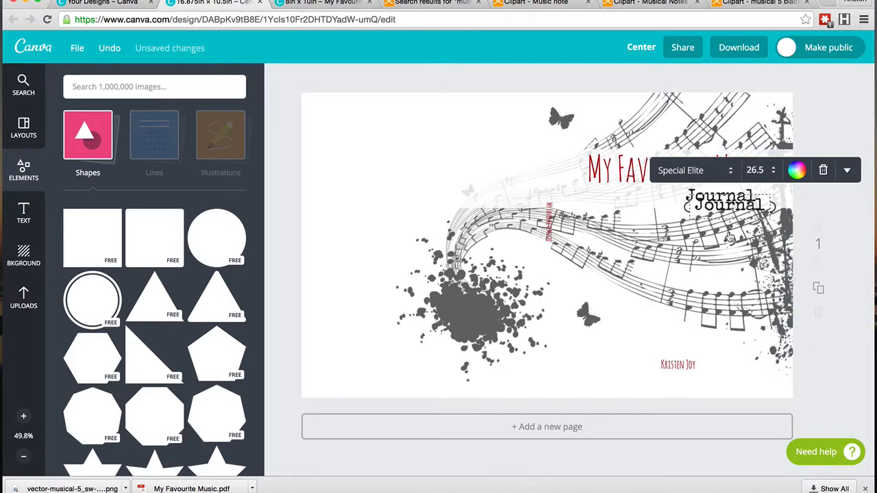
{"action": "left_click_drag", "start_coordinate": [729, 240], "coordinate": [670, 203]}
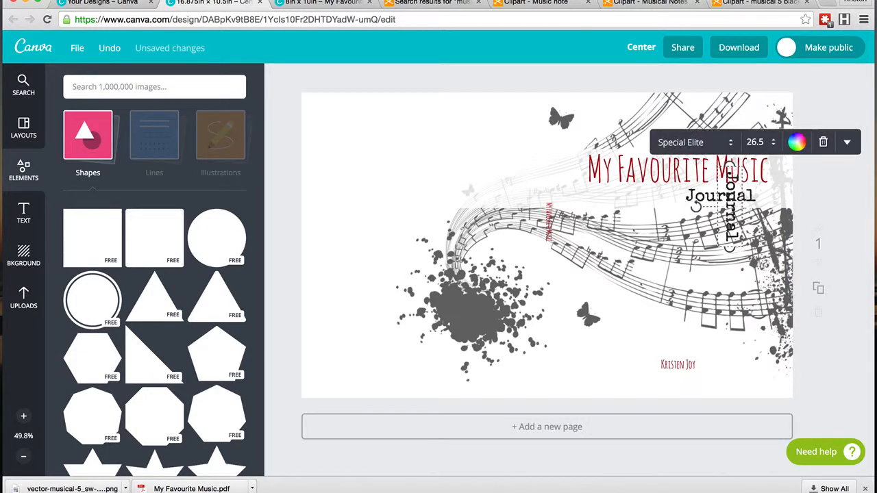
{"action": "left_click_drag", "start_coordinate": [717, 240], "coordinate": [538, 317]}
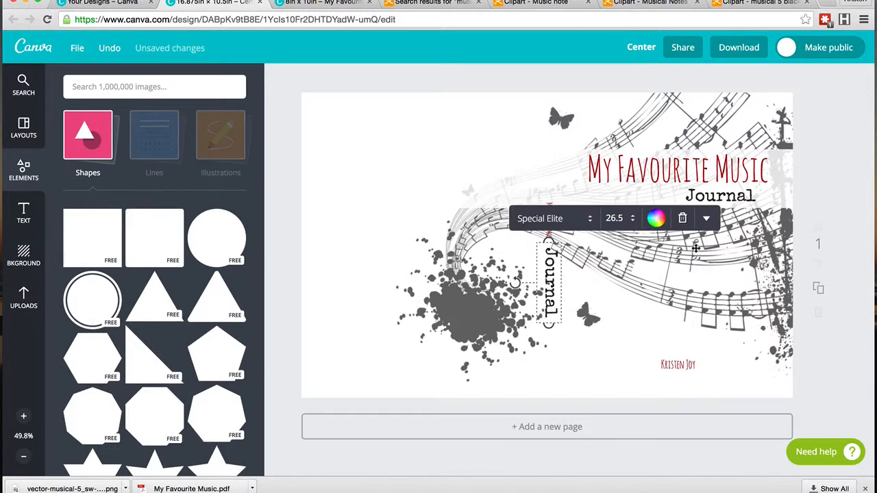
Step: Set the vertical Journal copy to font size 12 and position it on the spine below the vertical title
{"action": "left_click", "coordinate": [614, 217]}
{"action": "left_click", "coordinate": [637, 303]}
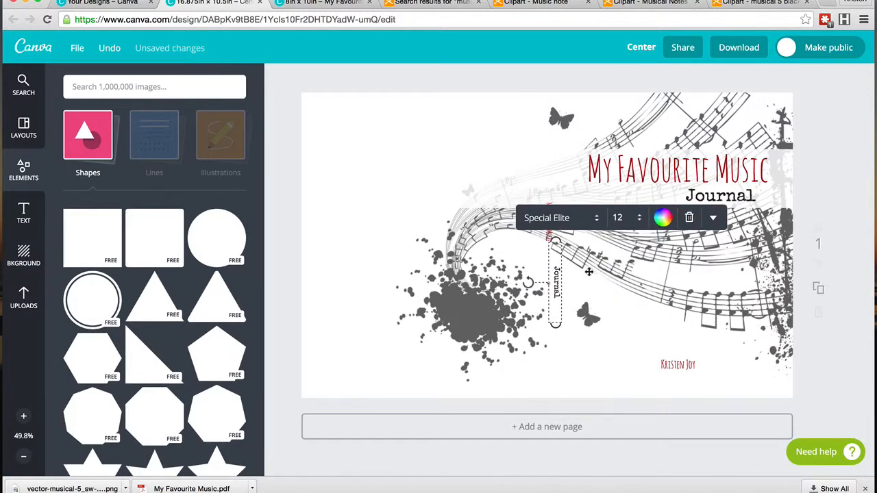
{"action": "left_click_drag", "start_coordinate": [546, 298], "coordinate": [541, 276]}
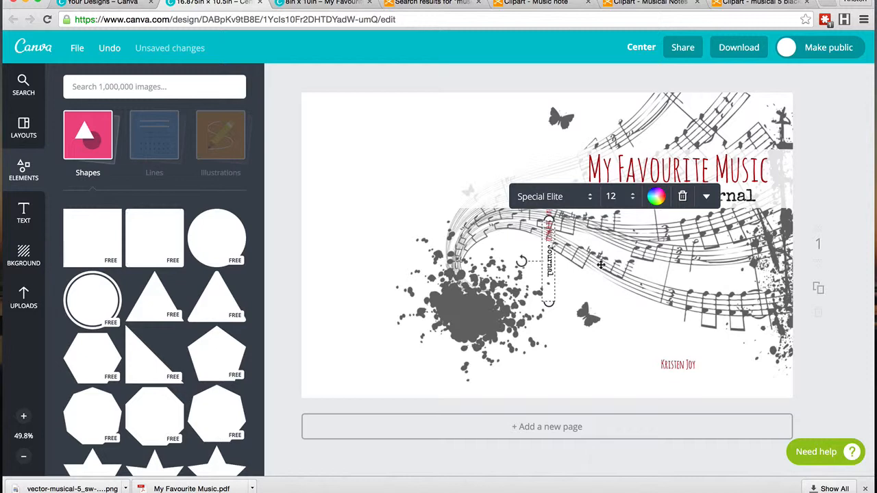
{"action": "key", "text": "Left"}
{"action": "key", "text": "Left"}
{"action": "key", "text": "Left"}
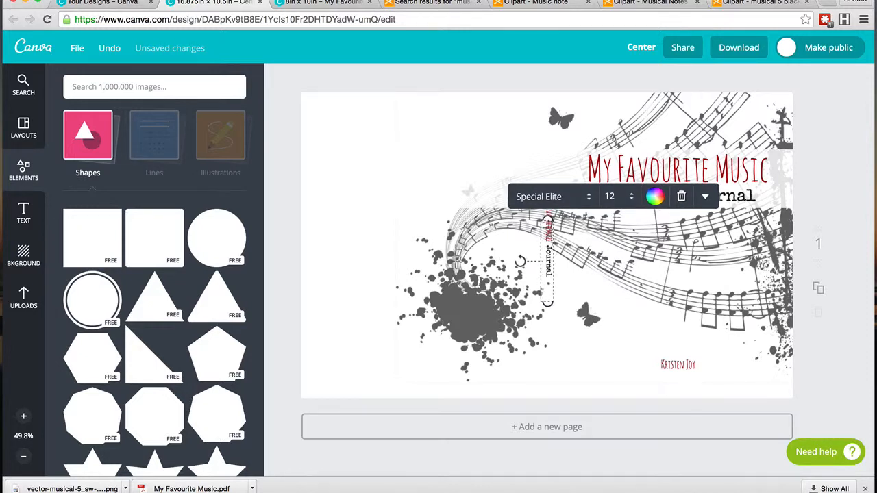
Step: Duplicate the translucent white band, rotate it 90° and stretch it to cover the full height of the spine
{"action": "left_click", "coordinate": [498, 166]}
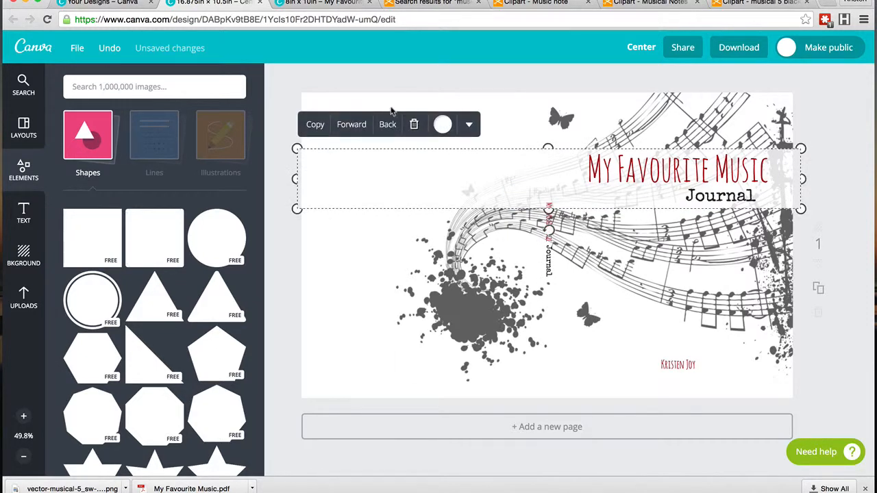
{"action": "left_click", "coordinate": [315, 124]}
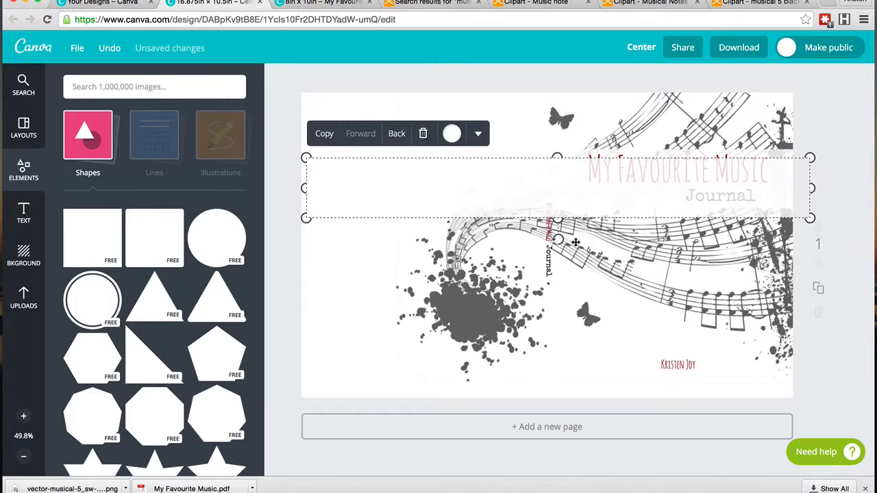
{"action": "left_click_drag", "start_coordinate": [558, 239], "coordinate": [453, 189]}
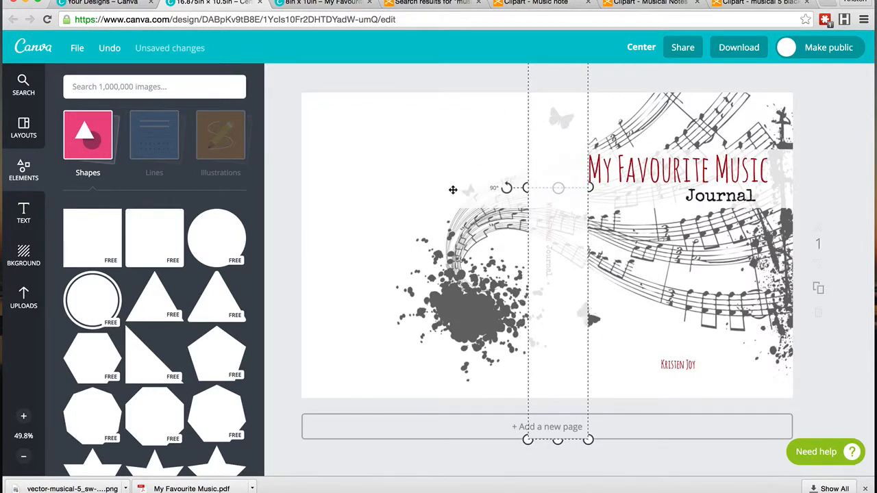
{"action": "left_click_drag", "start_coordinate": [588, 439], "coordinate": [550, 312]}
{"action": "left_click_drag", "start_coordinate": [566, 254], "coordinate": [563, 395]}
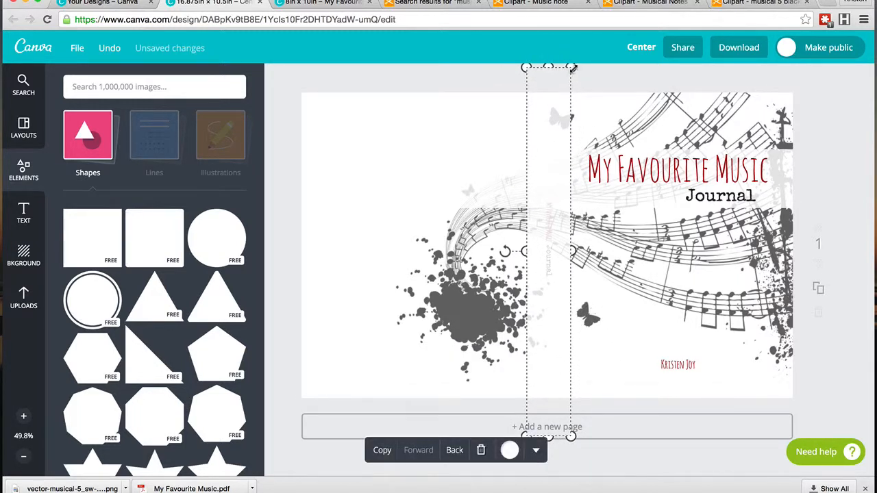
{"action": "left_click_drag", "start_coordinate": [572, 68], "coordinate": [567, 110]}
{"action": "left_click_drag", "start_coordinate": [526, 273], "coordinate": [569, 265]}
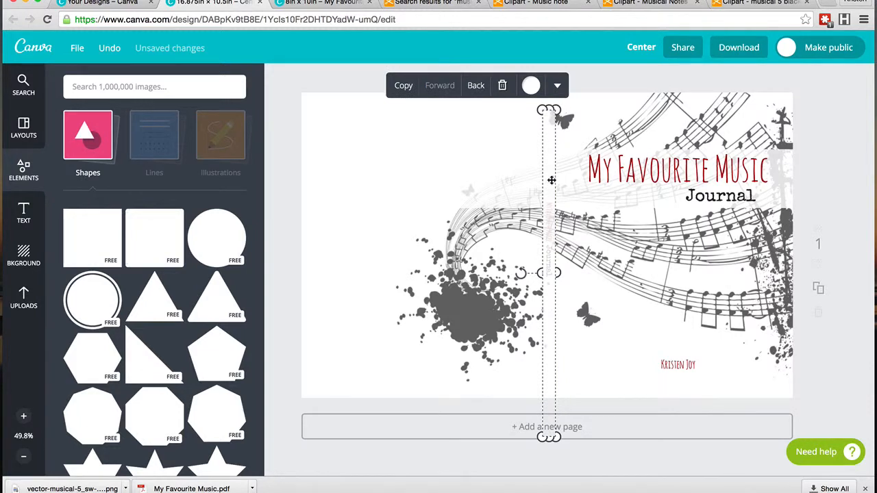
{"action": "left_click_drag", "start_coordinate": [553, 181], "coordinate": [551, 155]}
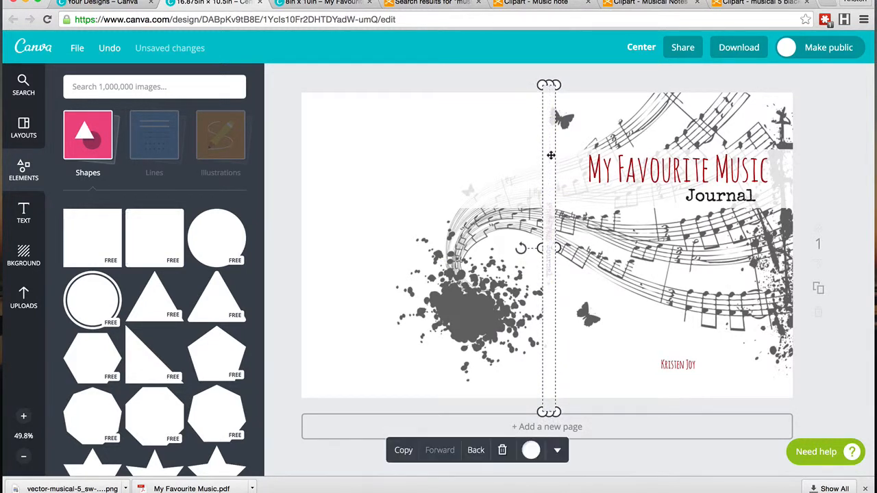
Step: Adjust the vertical band's layer order so the spine text sits over it, then deselect it
{"action": "left_click", "coordinate": [476, 450]}
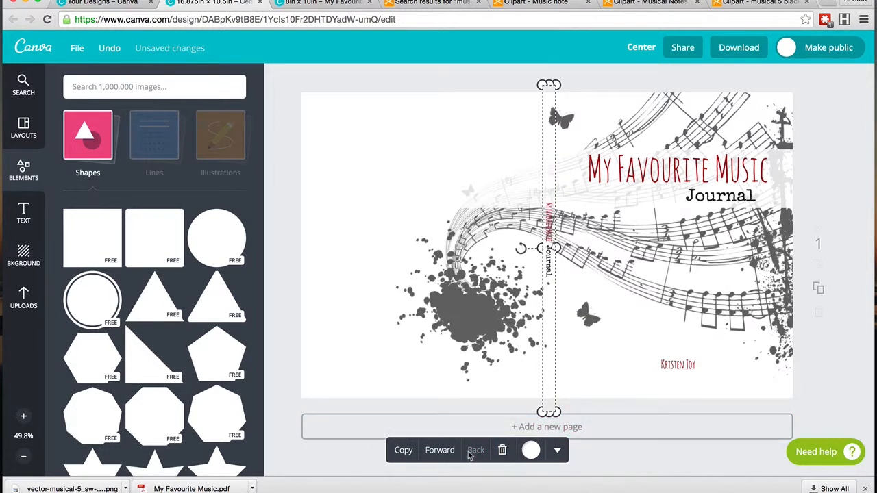
{"action": "left_click", "coordinate": [442, 452]}
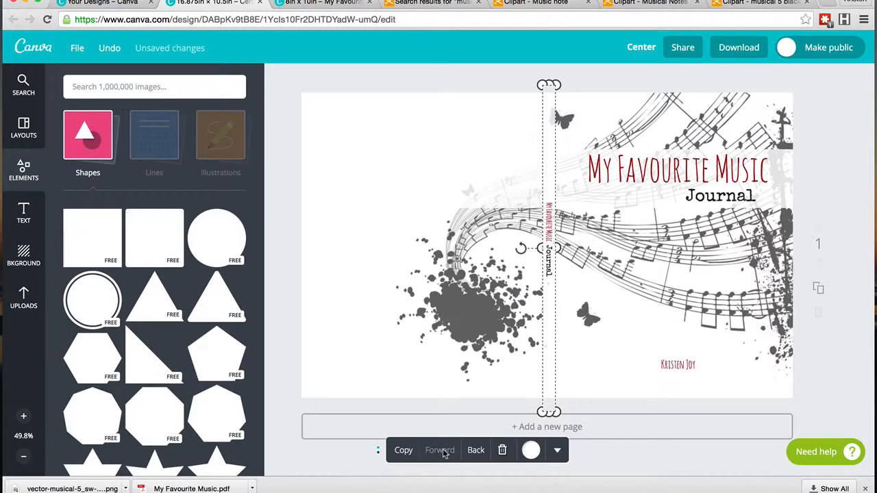
{"action": "left_click", "coordinate": [477, 74]}
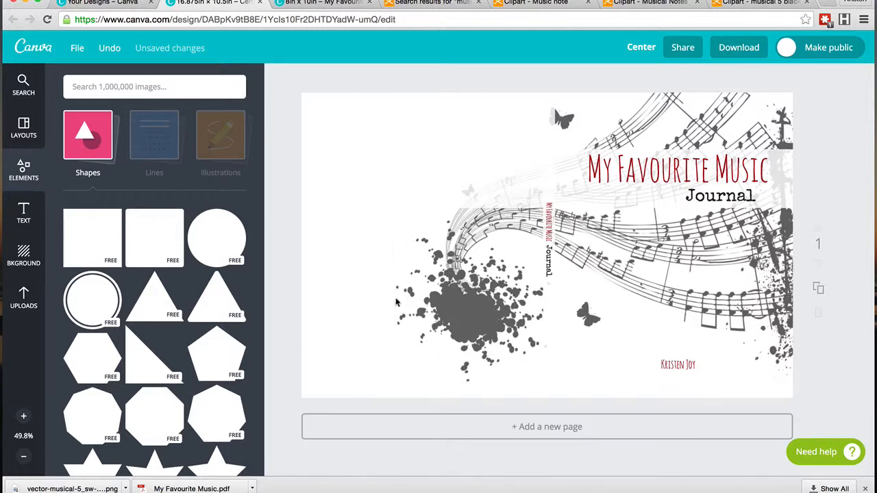
Step: Download the cover as a PDF for print and close the ready dialog
{"action": "left_click", "coordinate": [723, 47]}
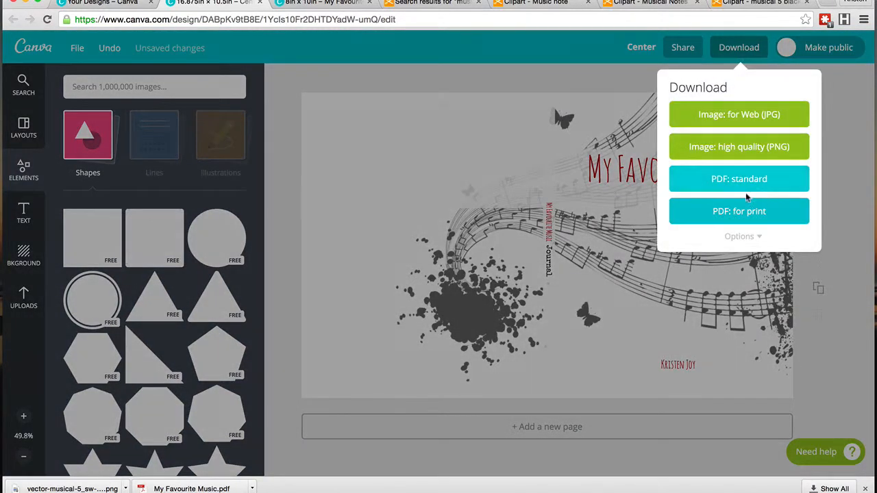
{"action": "left_click", "coordinate": [732, 218]}
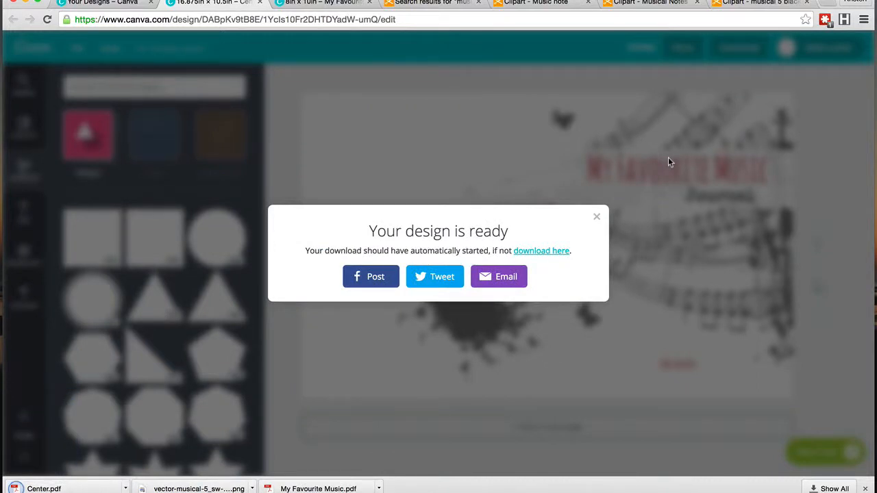
{"action": "left_click", "coordinate": [596, 217]}
Step: Rename the design as Music Journal Cover
{"action": "left_click", "coordinate": [643, 48]}
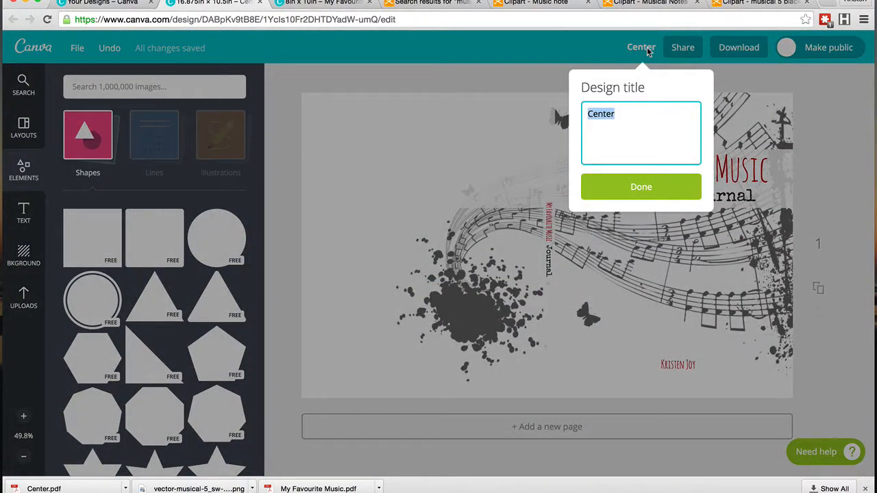
{"action": "type", "text": "Music Journal Cover"}
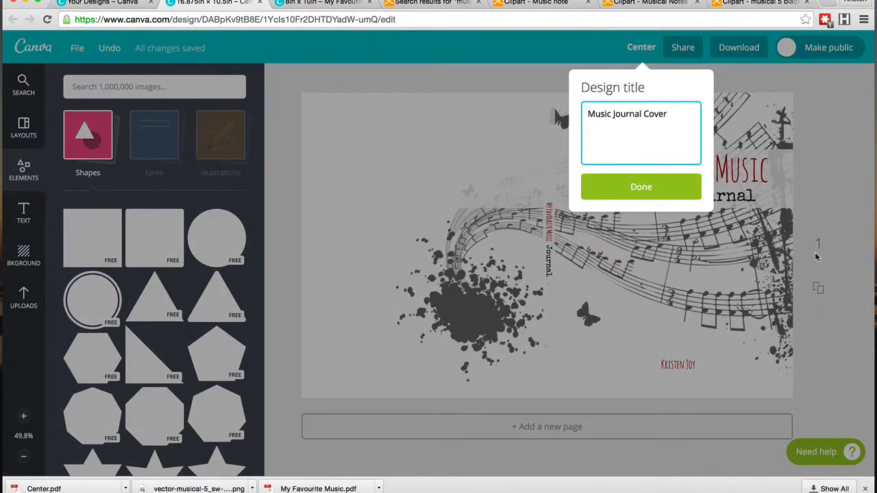
{"action": "left_click", "coordinate": [642, 187]}
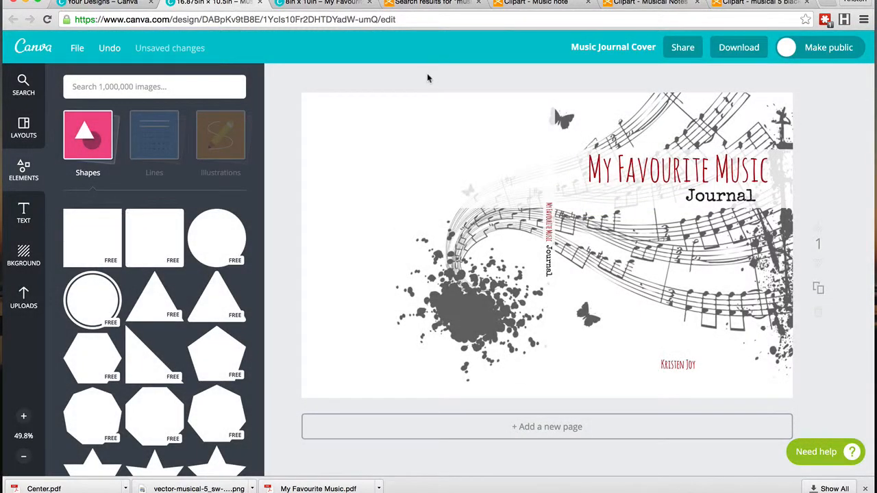